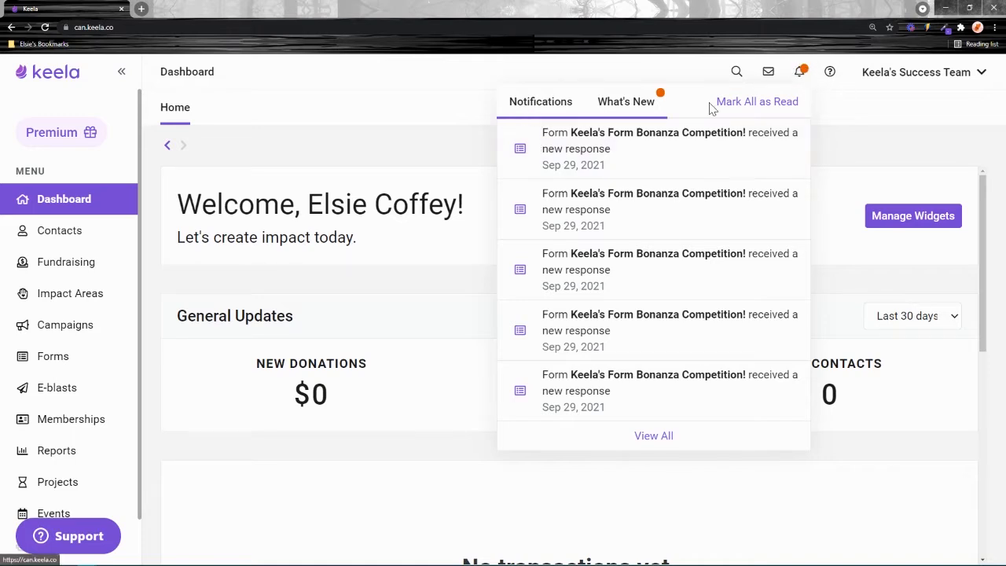
# - Open the November 2, 2021 release notes article from the What's New notifications
pyautogui.click(628, 107)
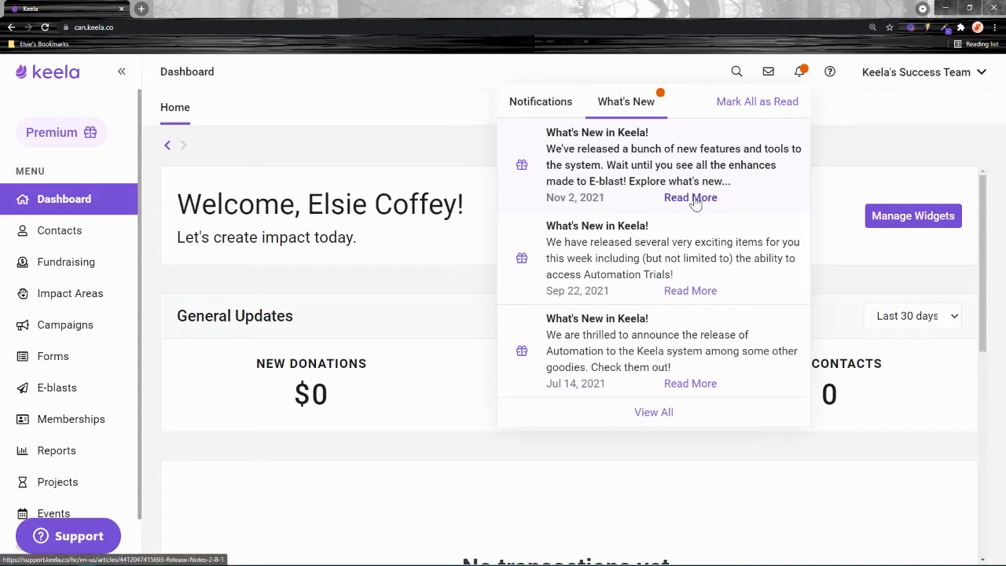
pyautogui.click(660, 162)
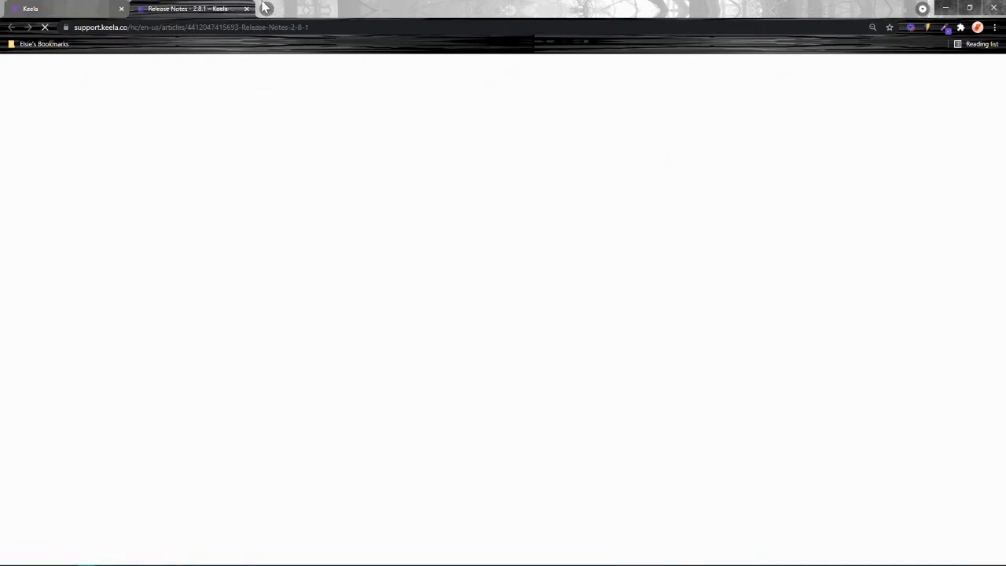
pyautogui.click(94, 8)
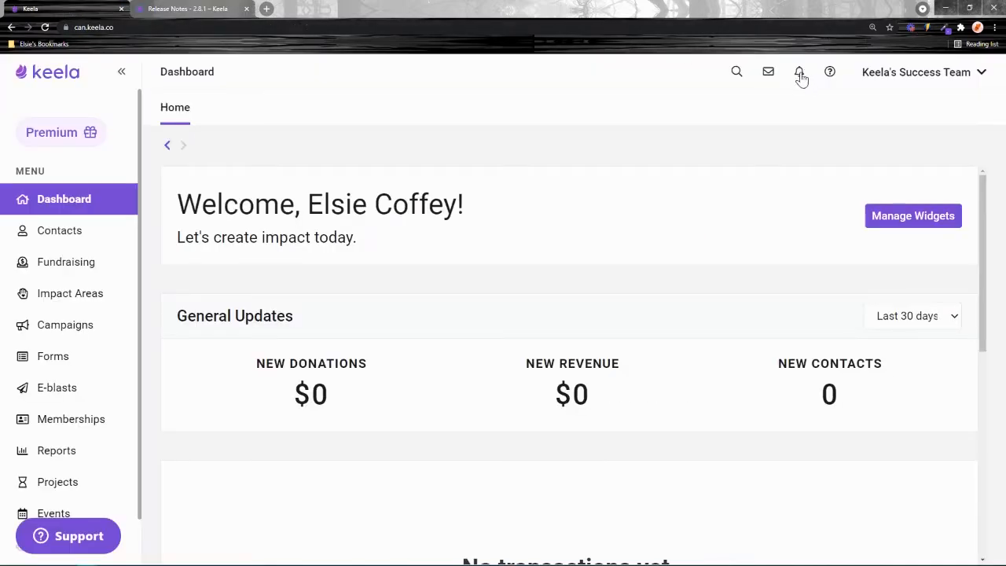
pyautogui.click(189, 9)
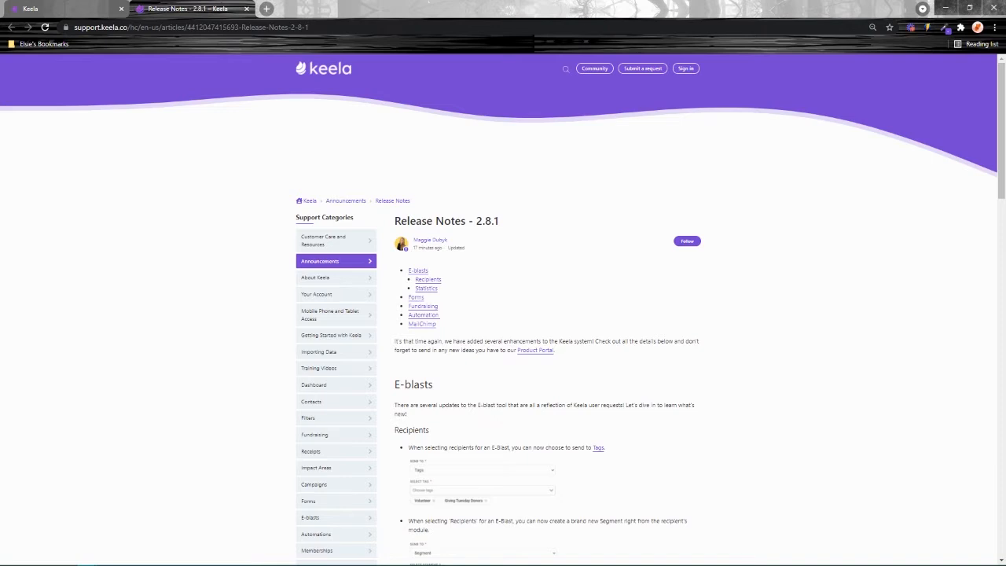
# - Look through the Release Notes 2.8.1 article, covering the E-blasts, Statistics and Forms updates, and return to its beginning
pyautogui.scroll(-3, 480, 369)
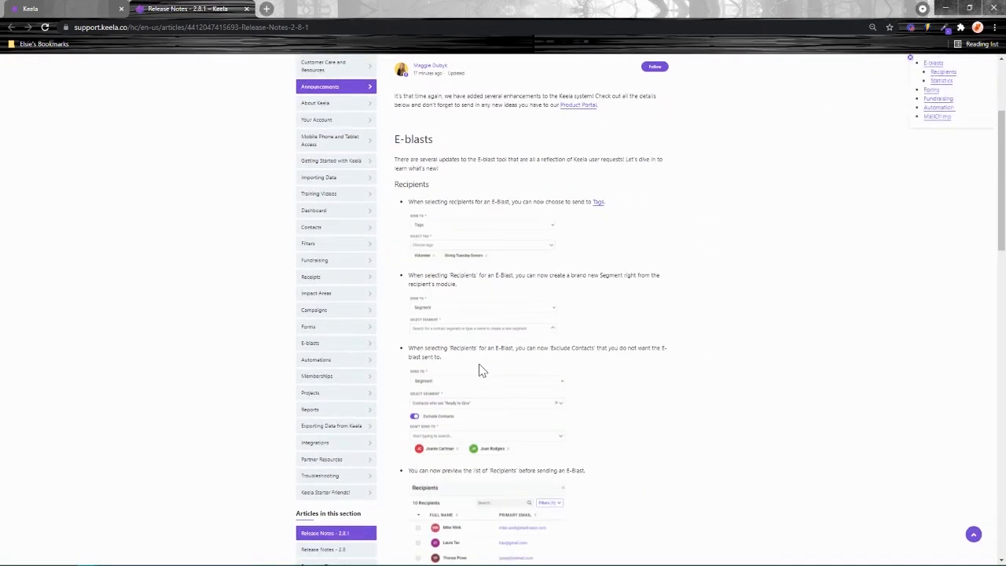
pyautogui.scroll(-1, 480, 369)
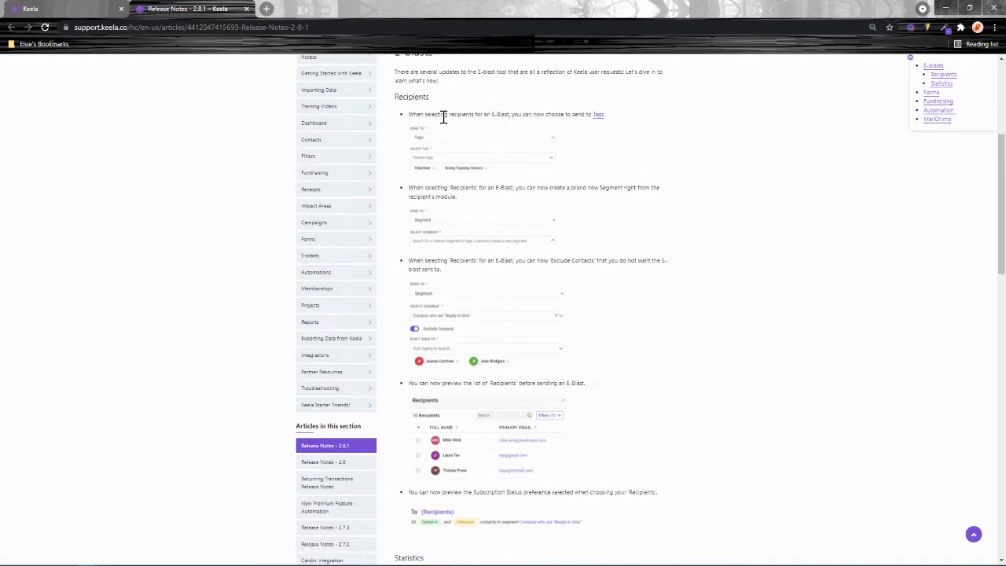
pyautogui.scroll(-2, 483, 314)
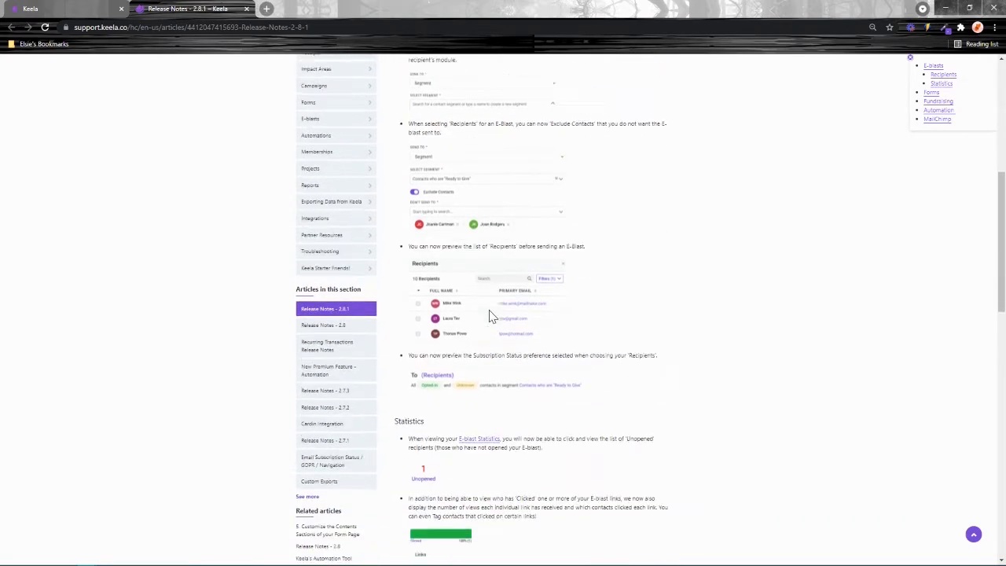
pyautogui.scroll(-3, 487, 393)
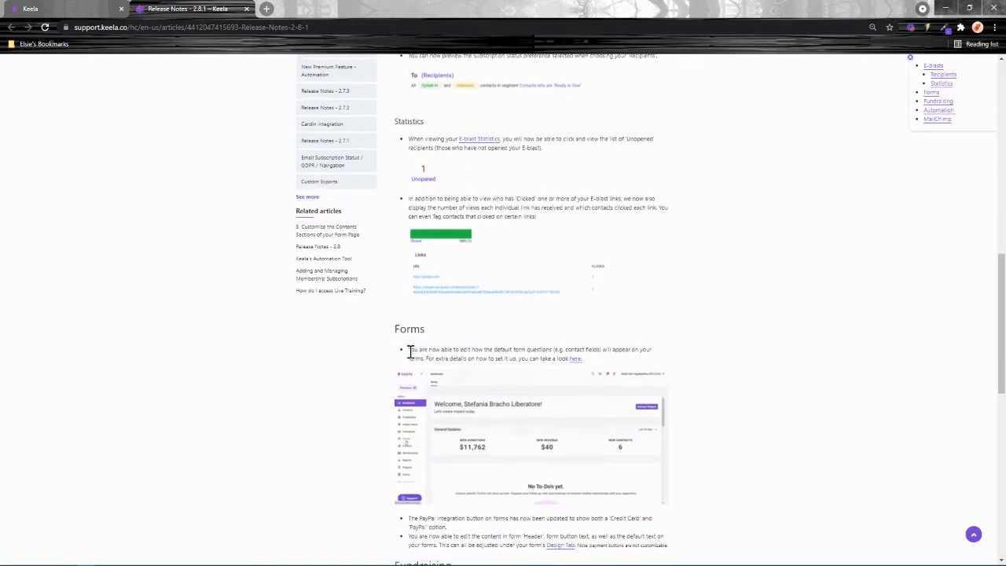
pyautogui.scroll(-4, 410, 361)
pyautogui.press('Home')
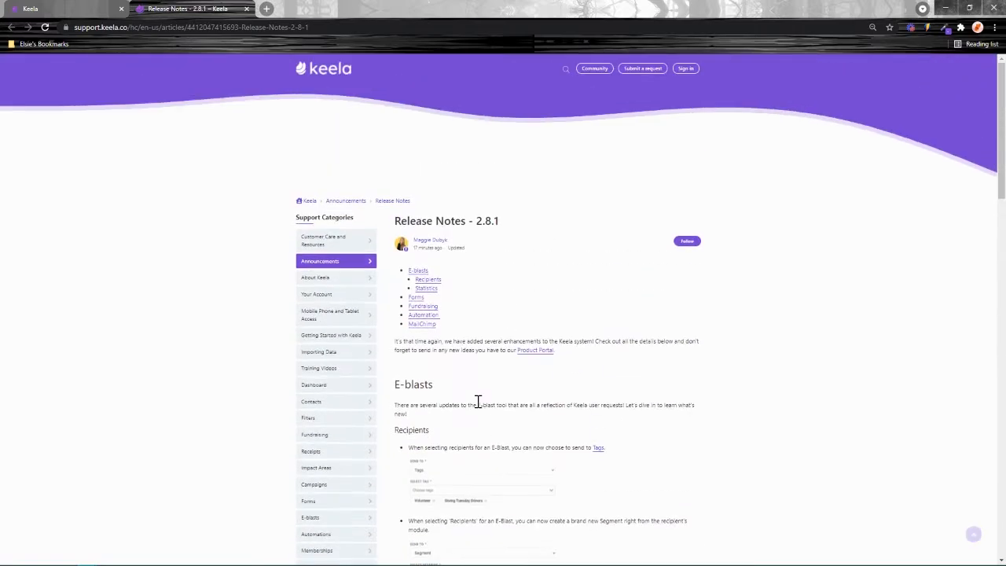
pyautogui.scroll(-1, 445, 312)
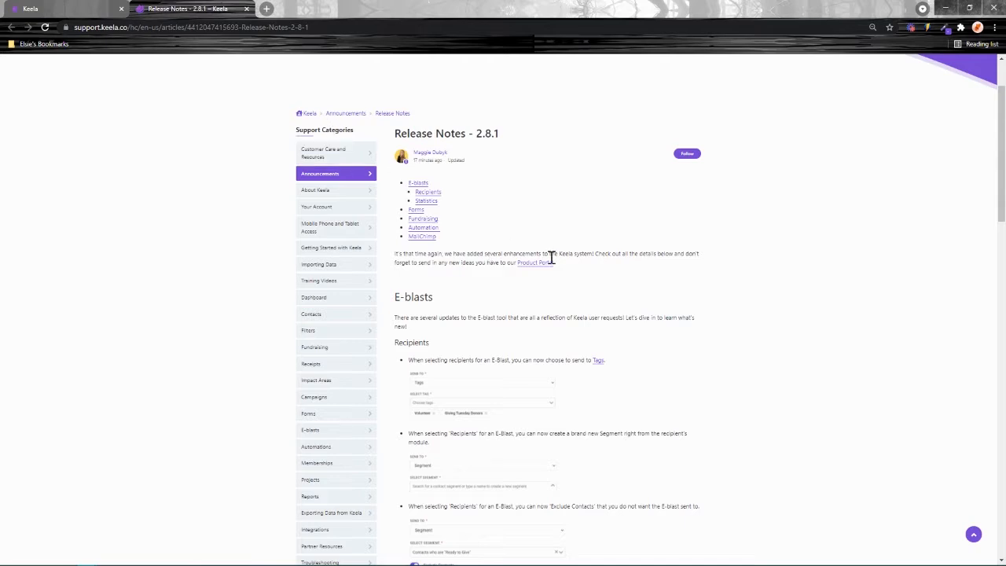
# - Go to the Knowledge Base home page and open the Release Notes section of the Announcements category
pyautogui.click(306, 115)
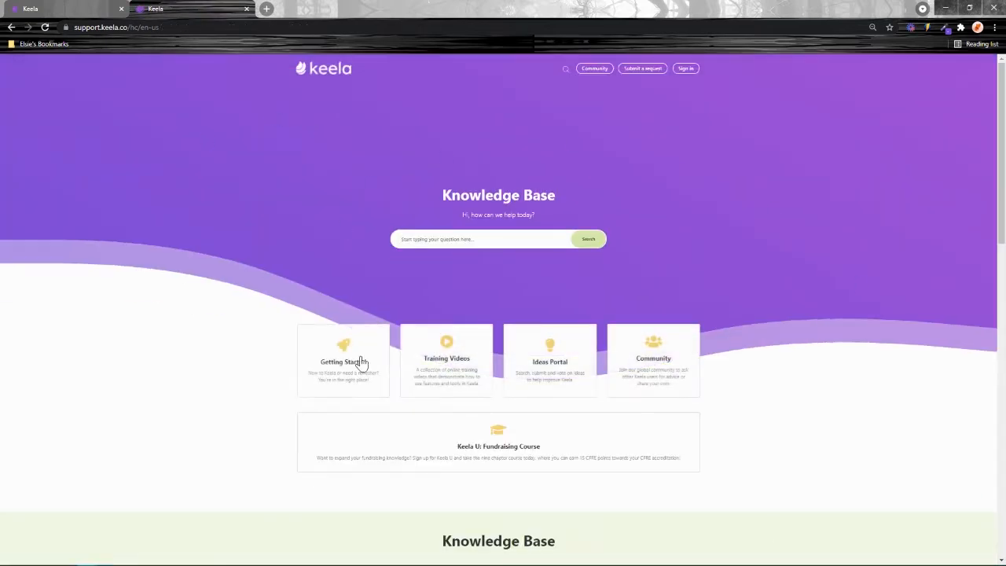
pyautogui.scroll(-1, 760, 257)
pyautogui.scroll(-3, 700, 294)
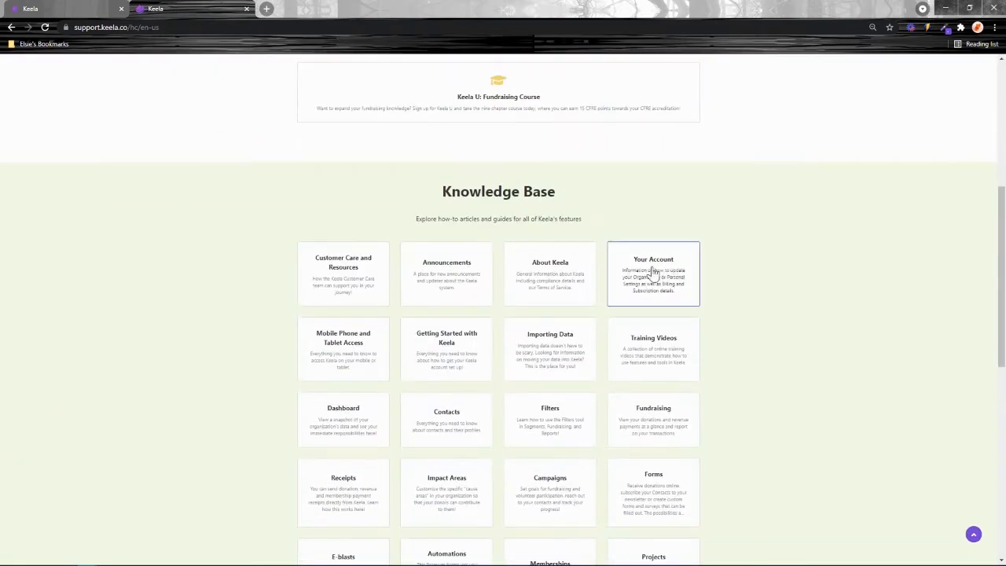
pyautogui.scroll(4, 494, 445)
pyautogui.scroll(-2, 681, 399)
pyautogui.scroll(-2, 680, 399)
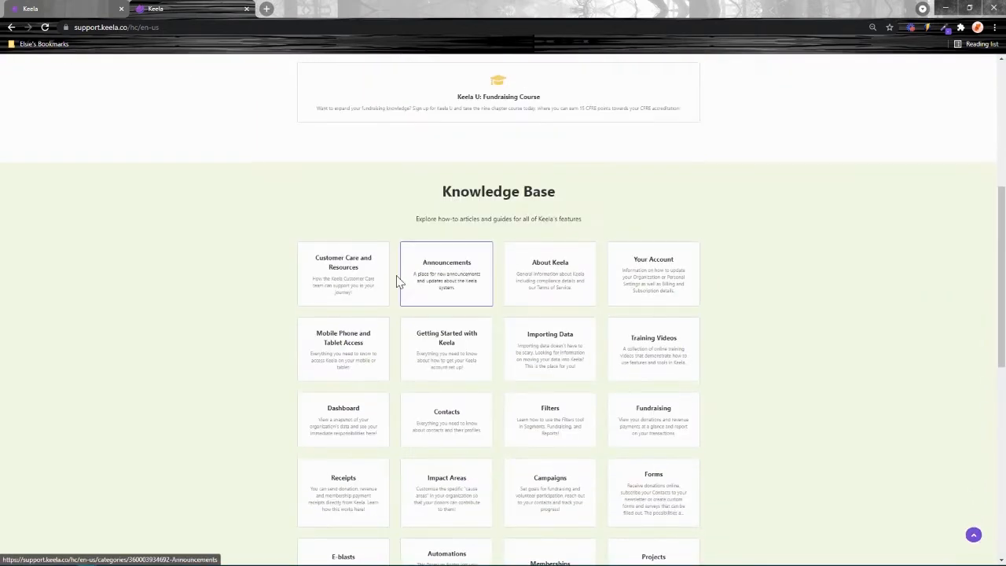
pyautogui.click(453, 275)
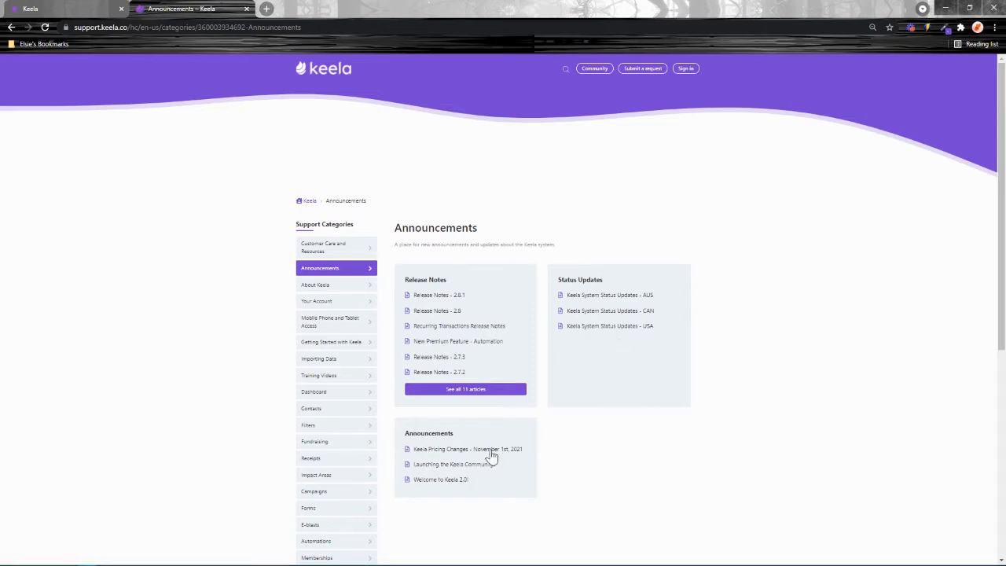
pyautogui.click(425, 280)
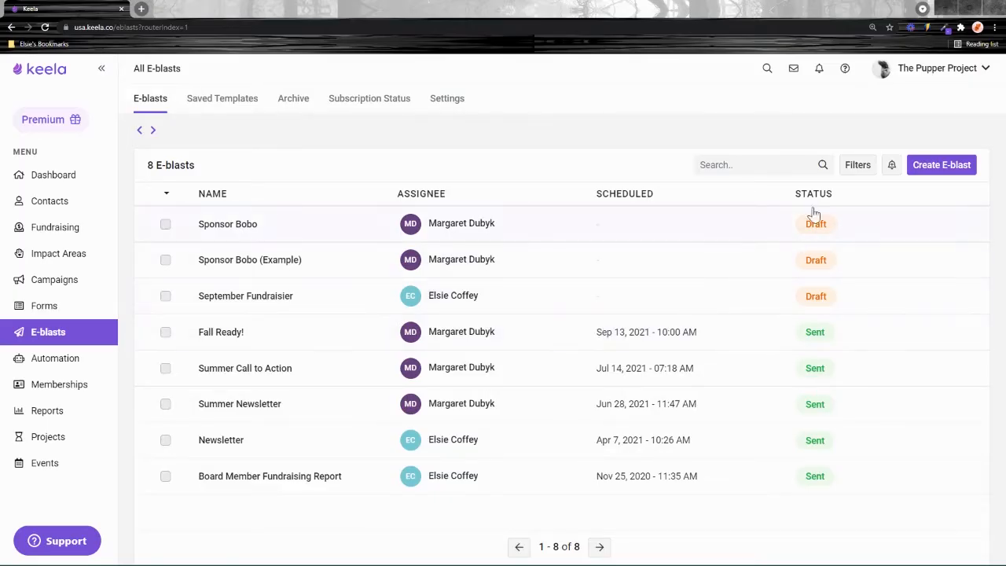
# - Create an E-blast named "Giving Tuesday Email 1" with the category Fundraising and the campaign Giving Tuesday 2019
pyautogui.click(942, 167)
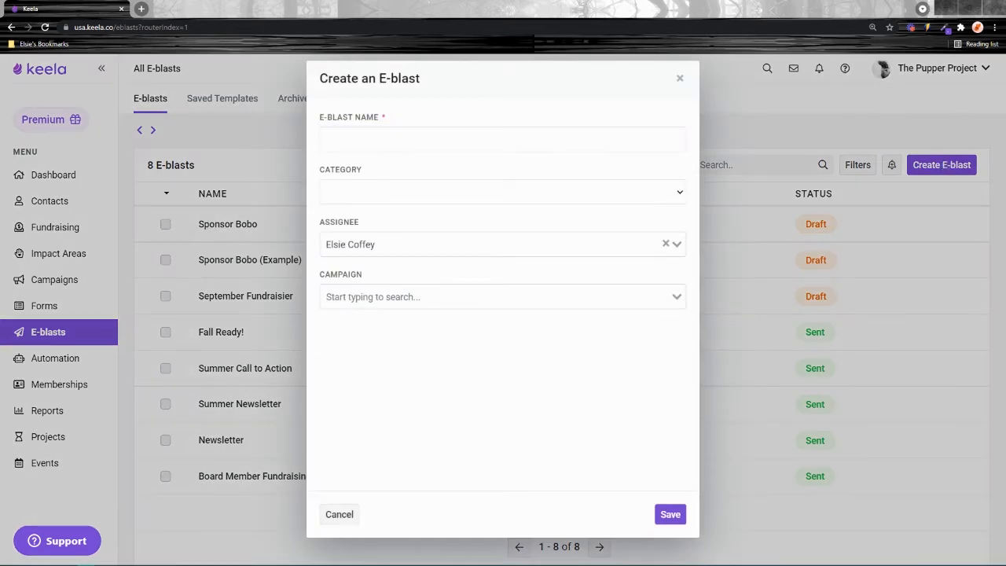
pyautogui.click(399, 139)
pyautogui.write('Giving Tuesday Email 1')
pyautogui.click(405, 192)
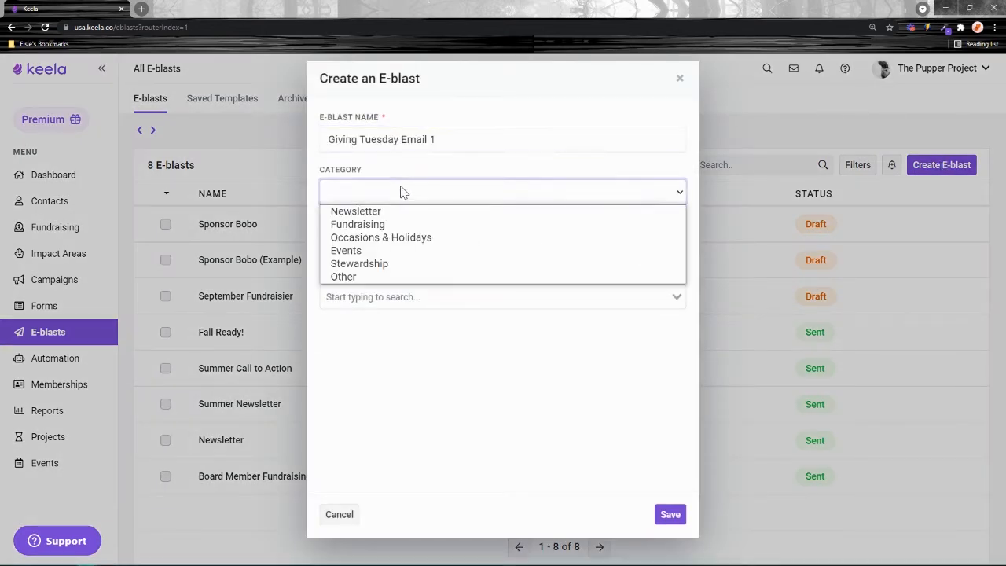
pyautogui.click(403, 226)
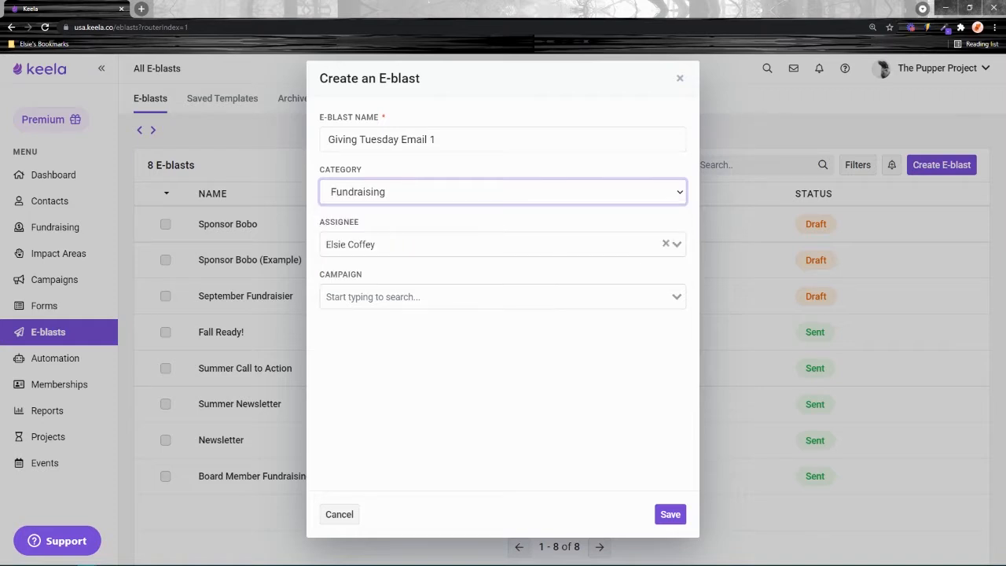
pyautogui.click(401, 297)
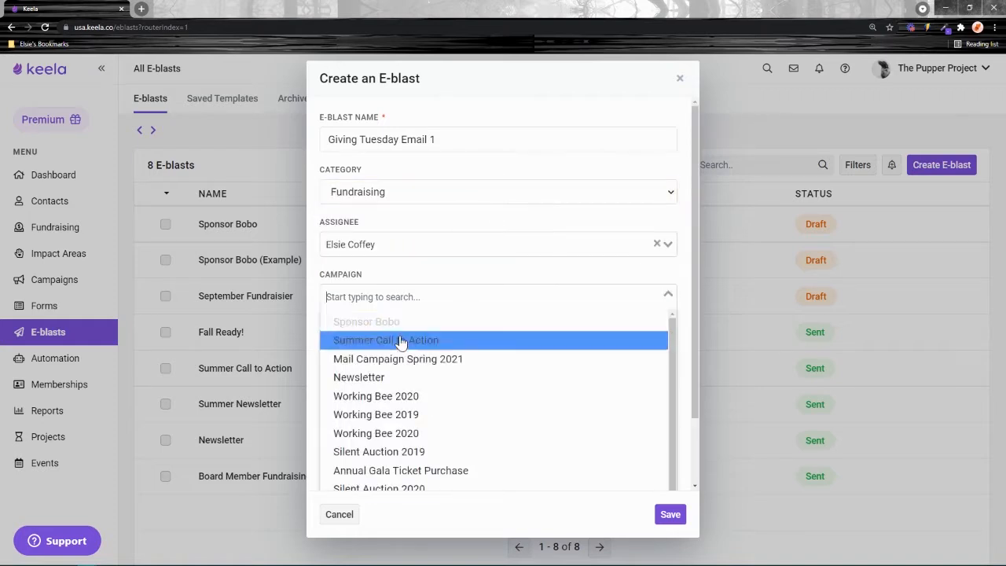
pyautogui.write('giving')
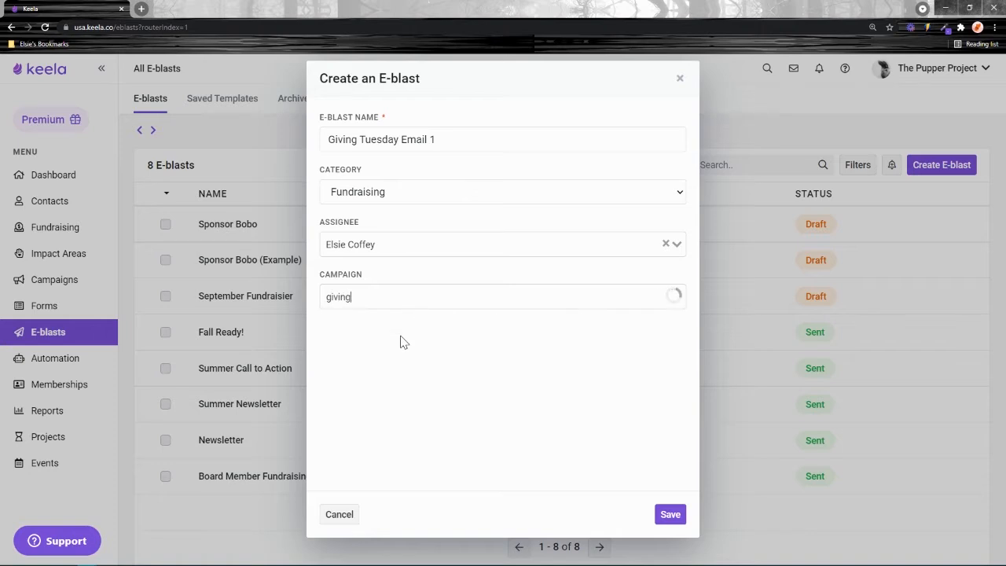
pyautogui.click(406, 329)
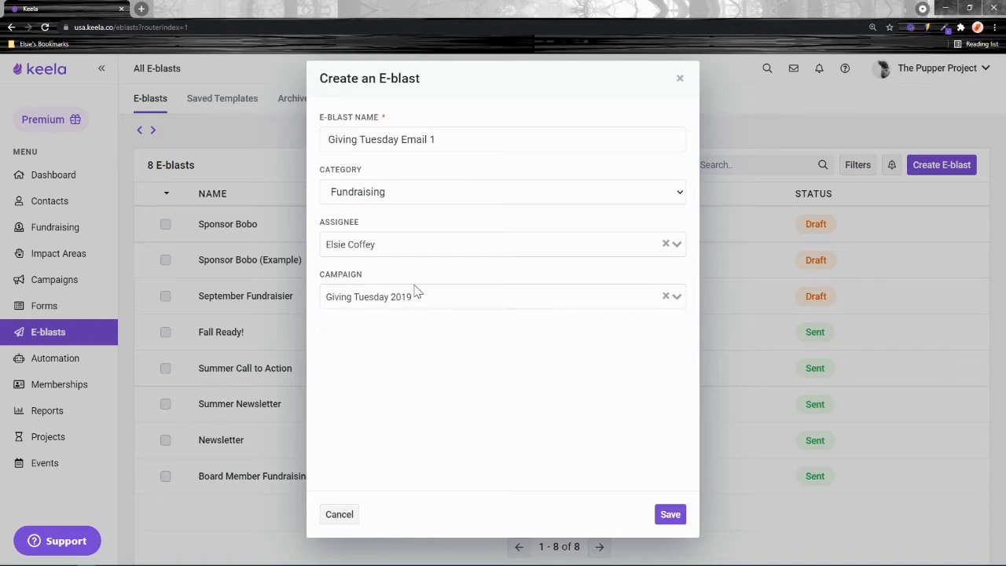
pyautogui.click(670, 514)
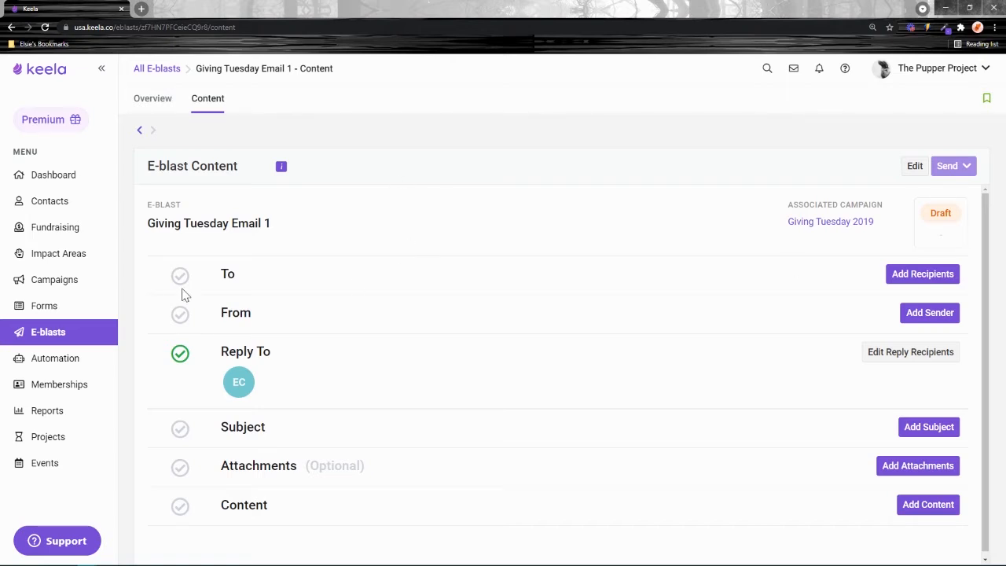
# - Start adding recipients to the E-blast and choose Segment as the group to send to
pyautogui.doubleClick(229, 276)
pyautogui.click(922, 273)
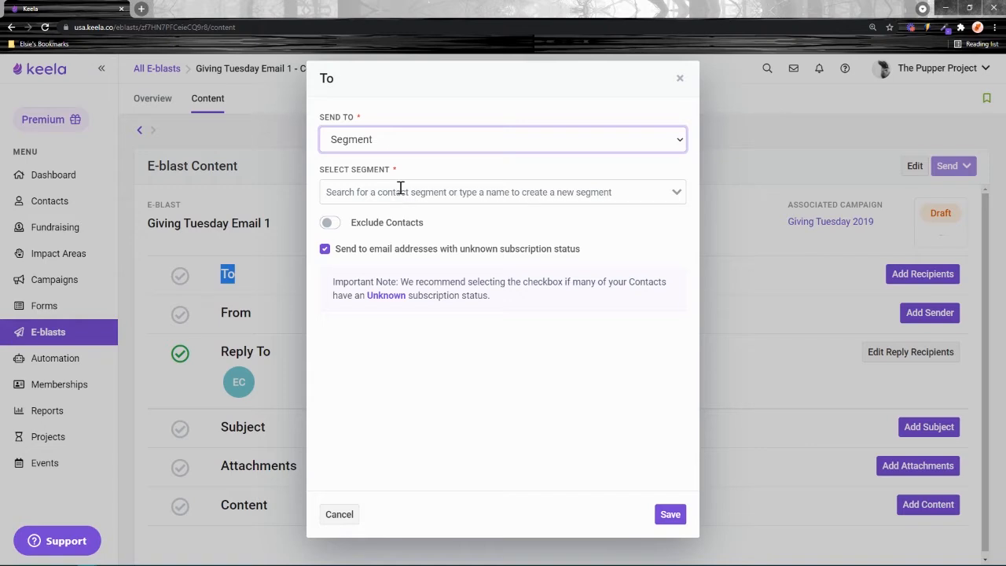
pyautogui.click(390, 140)
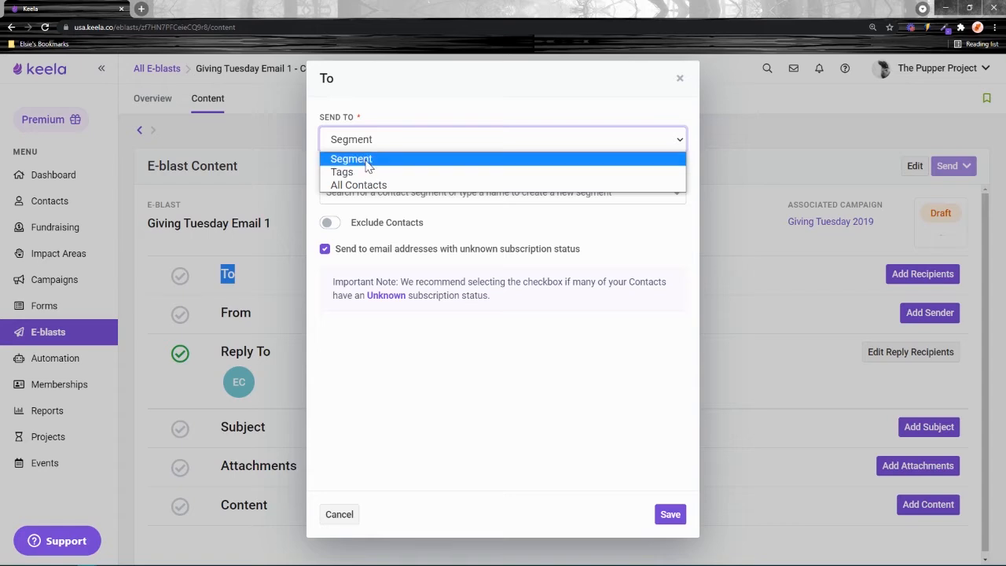
pyautogui.click(359, 159)
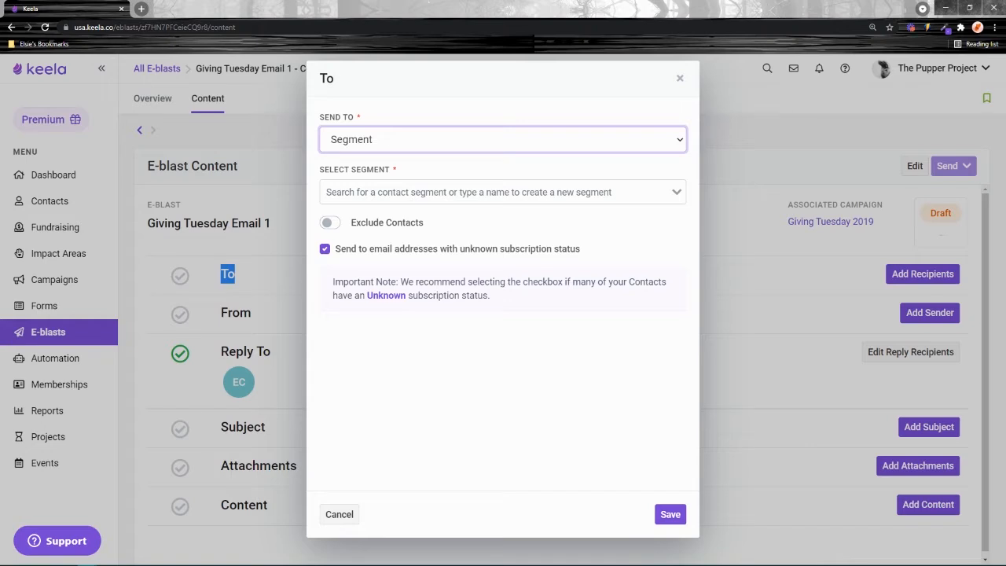
# - Start a new contact segment named "Giving Tuesday 2021 LYBUNT" for the E-blast's recipients
pyautogui.click(394, 192)
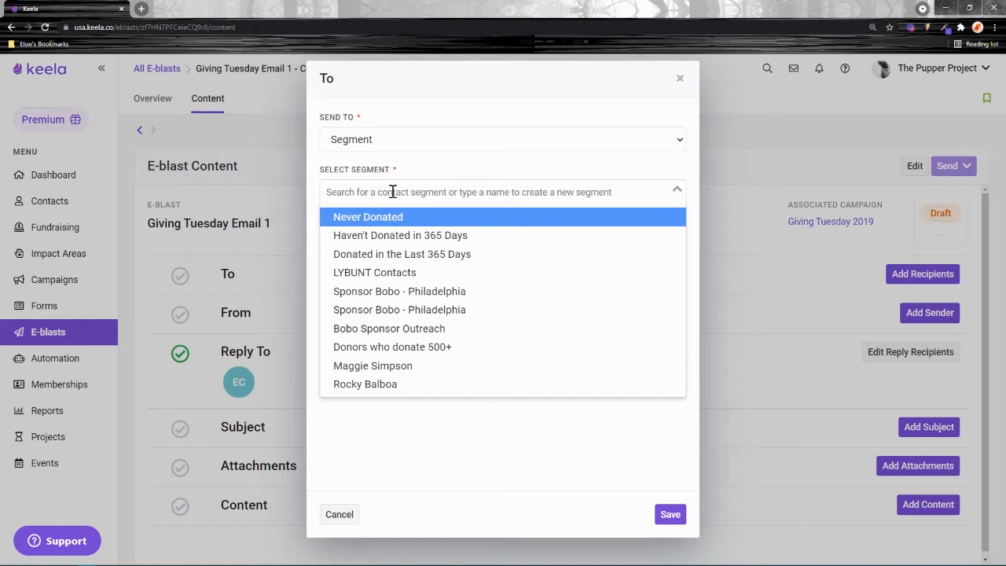
pyautogui.write('G')
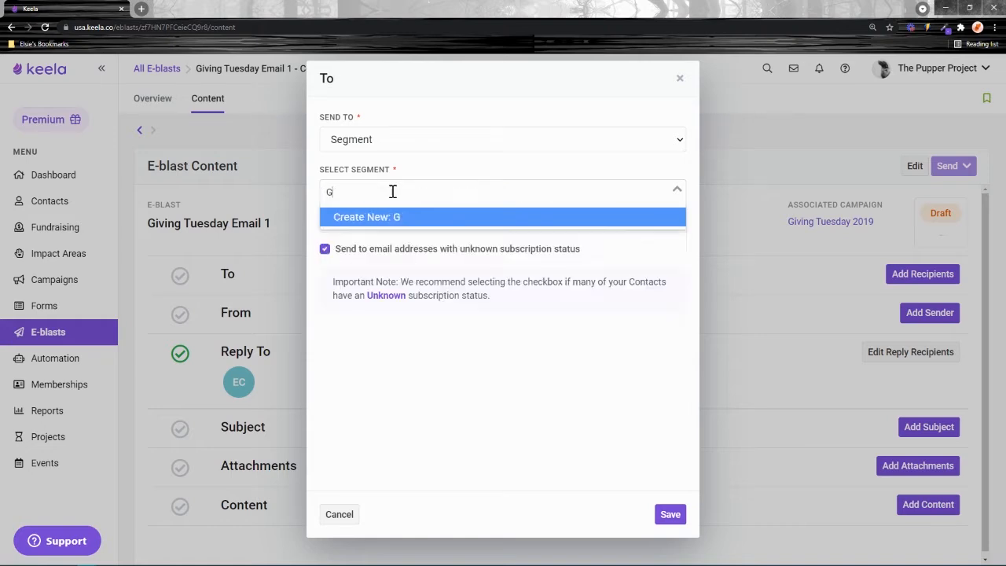
pyautogui.write('iving Tuesda')
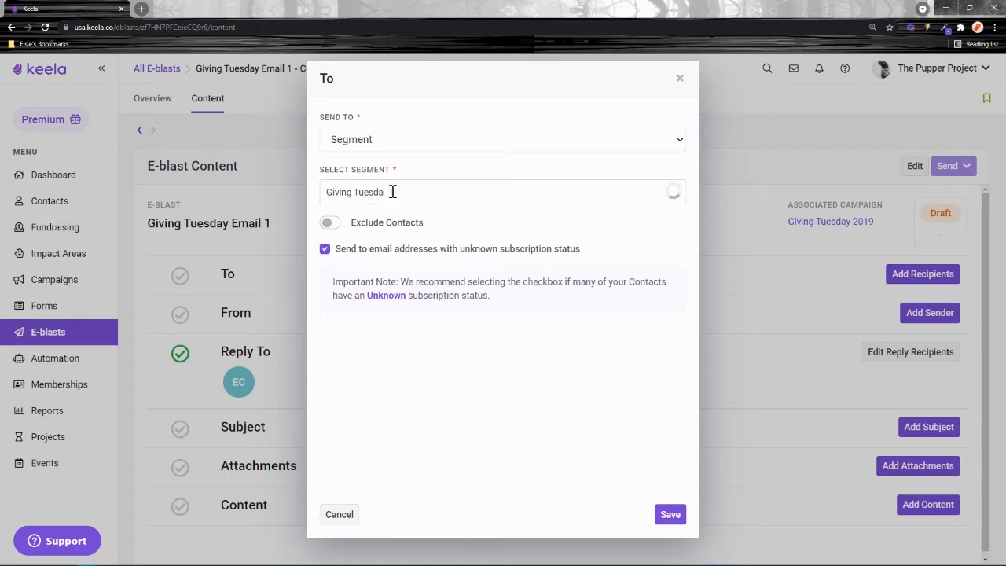
pyautogui.write('y 2021 LYB')
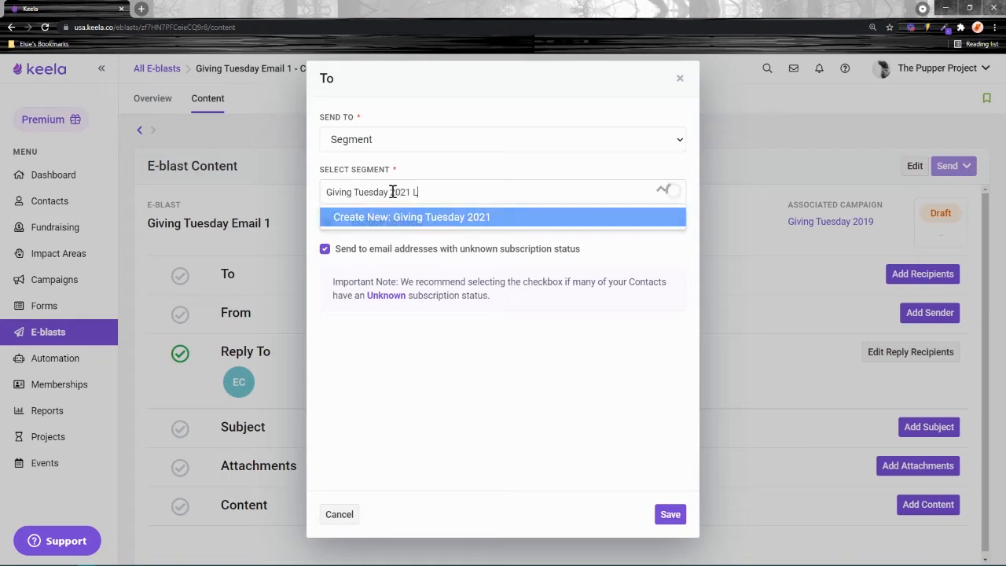
pyautogui.press('BackSpace')
pyautogui.write('BUNT')
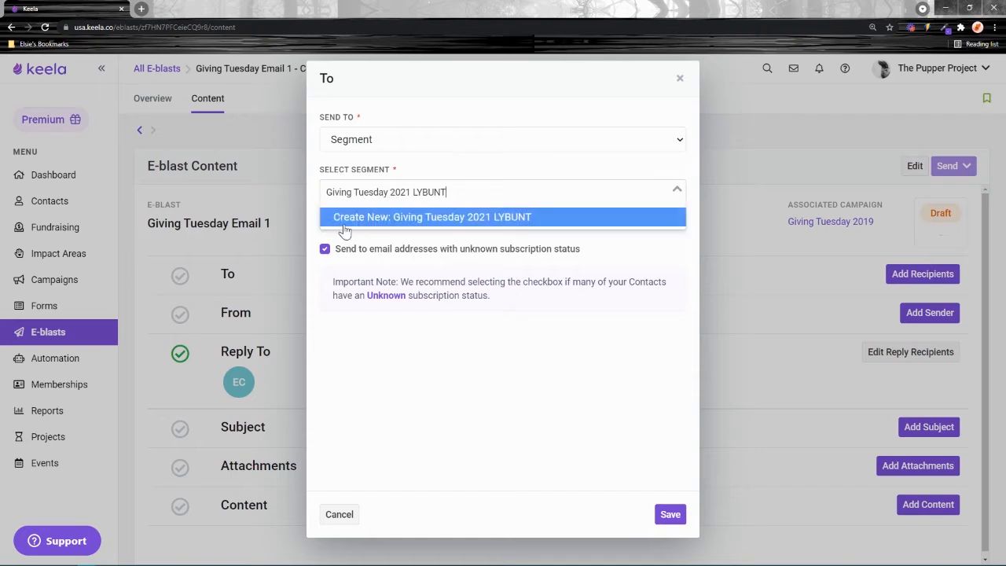
pyautogui.click(384, 223)
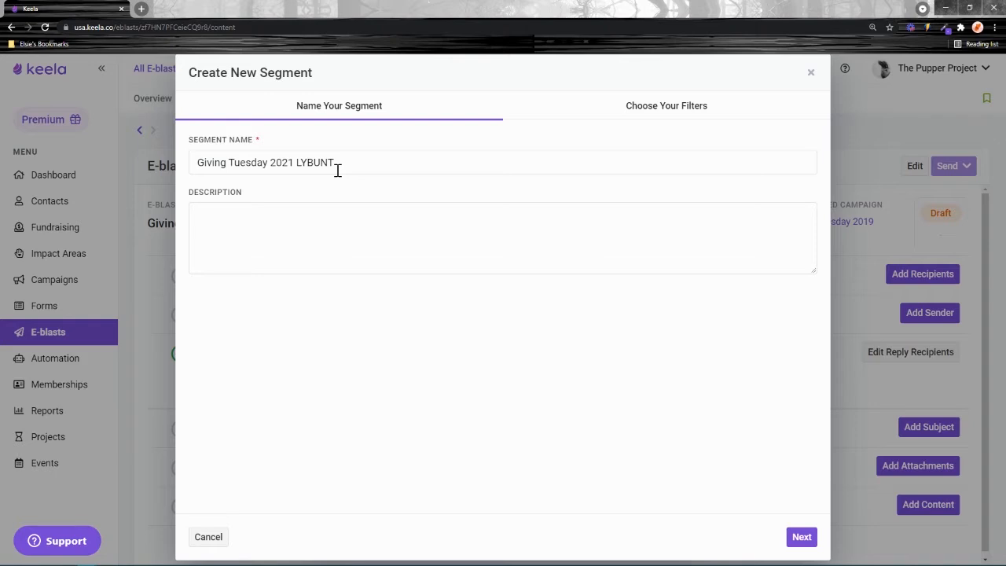
# - Add the contacts filter "Last Year but not this year (LYBUNT)" to the new segment
pyautogui.moveTo(337, 164); pyautogui.dragTo(301, 164)
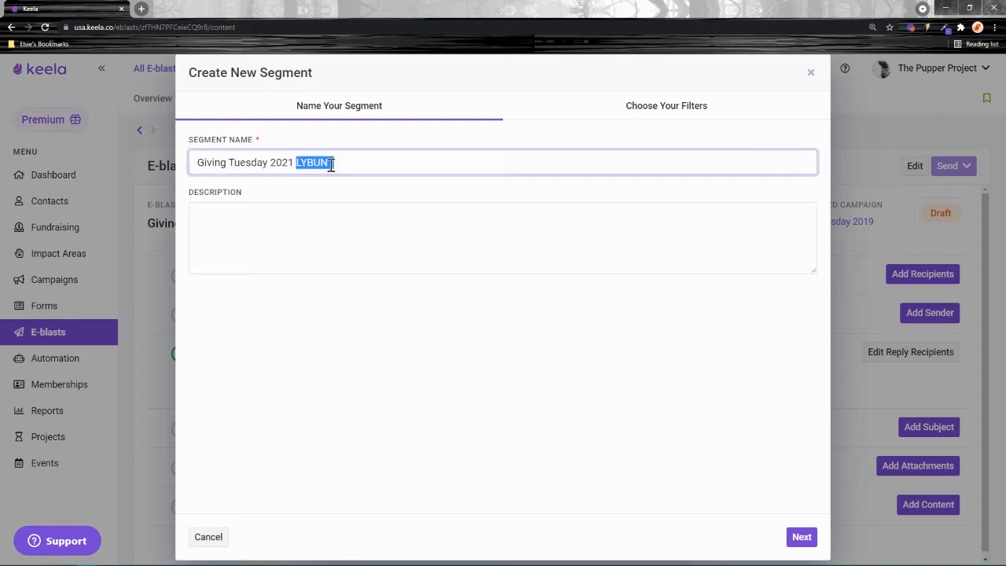
pyautogui.click(376, 165)
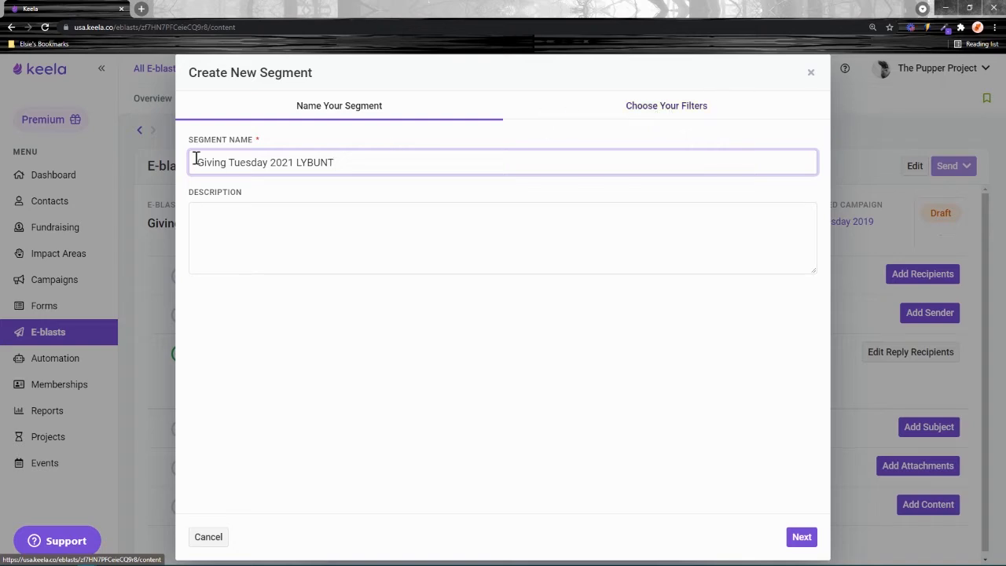
pyautogui.click(668, 105)
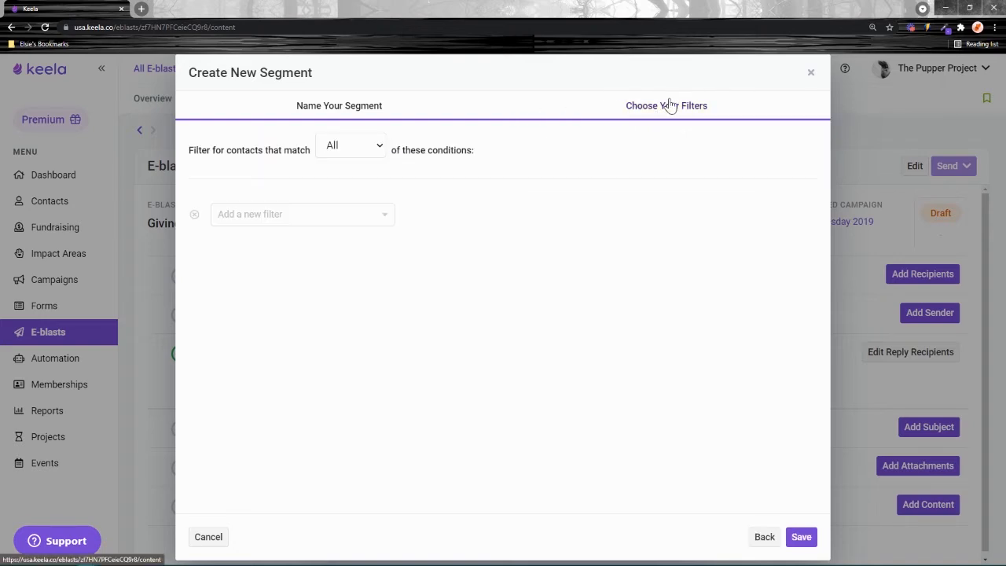
pyautogui.click(311, 217)
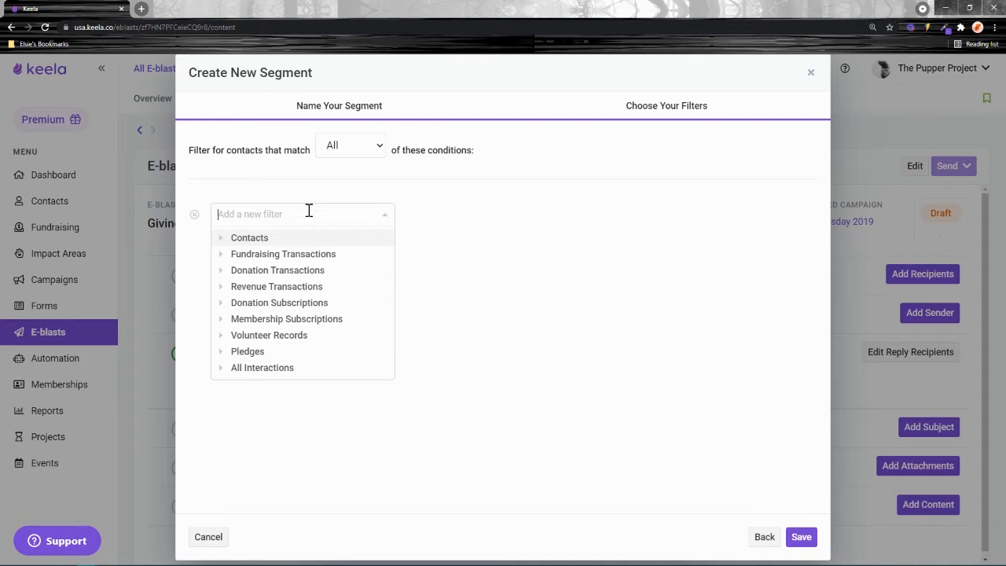
pyautogui.write('lybunt')
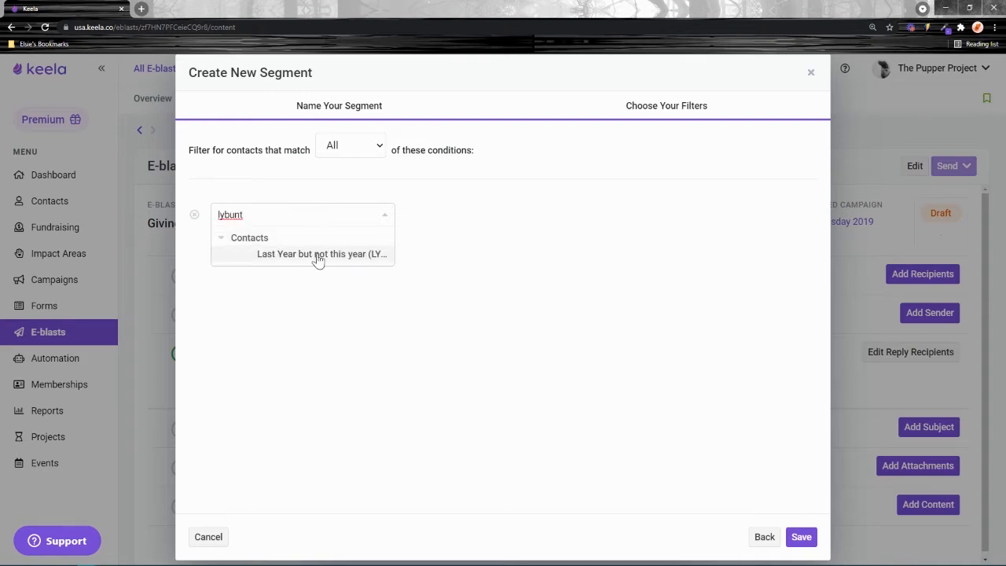
pyautogui.click(271, 256)
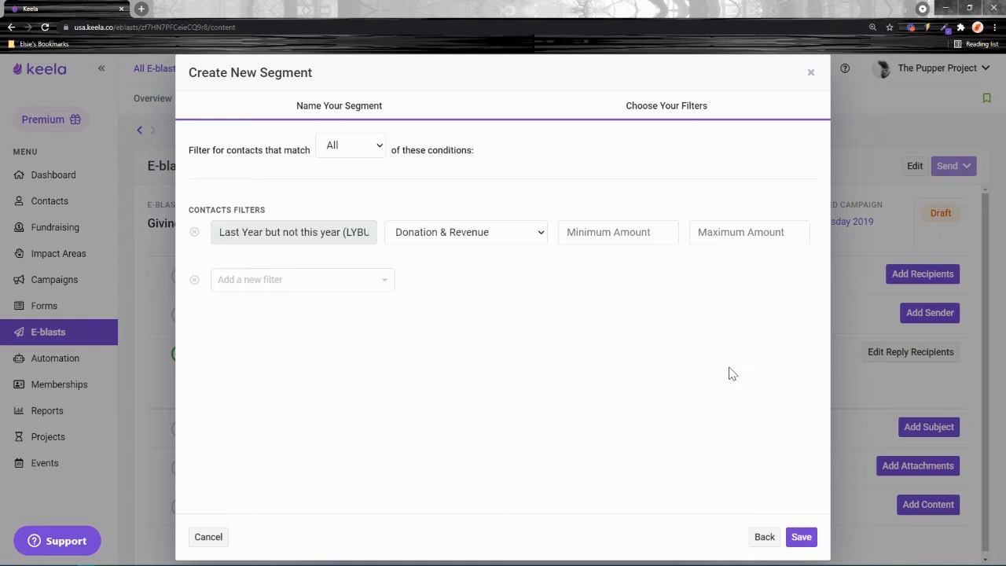
# - Limit the LYBUNT filter to Donation with a minimum amount of 10 and save the segment
pyautogui.click(452, 232)
pyautogui.click(442, 265)
pyautogui.click(611, 232)
pyautogui.write('10')
pyautogui.click(631, 303)
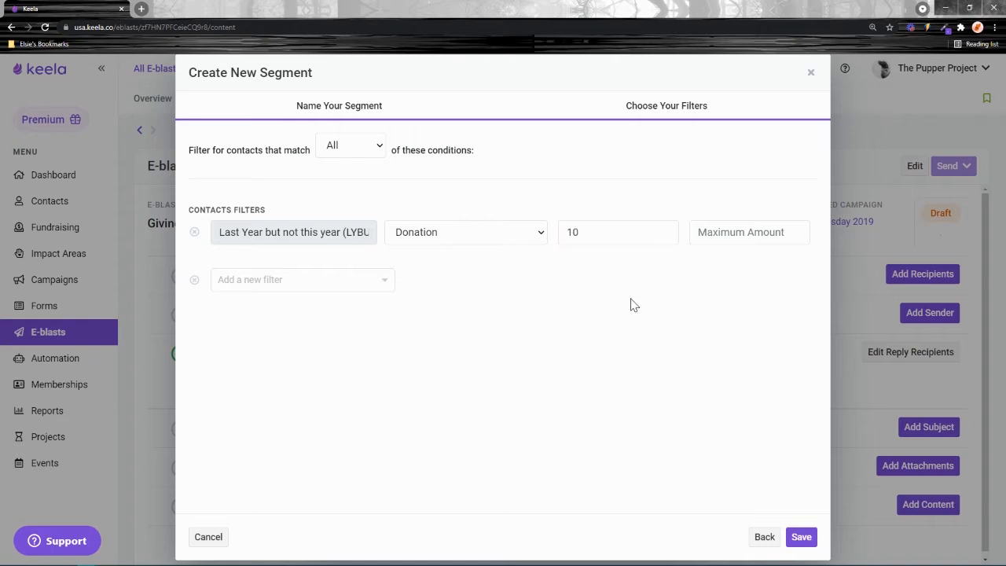
pyautogui.click(801, 537)
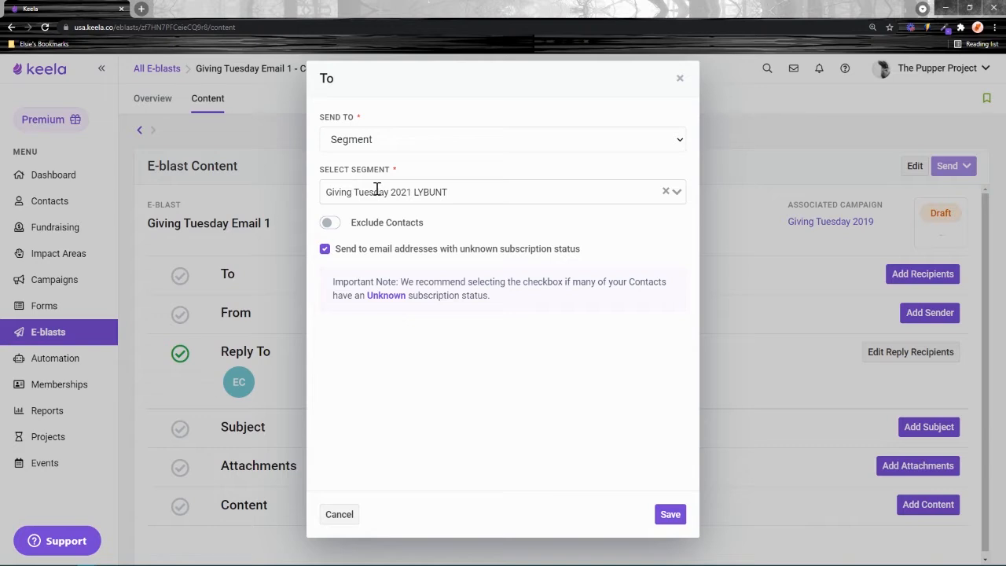
# - Send the E-blast to Tags instead, choosing Bronze Donor, Potential Volunteers and Volunteer Applicants
pyautogui.click(377, 142)
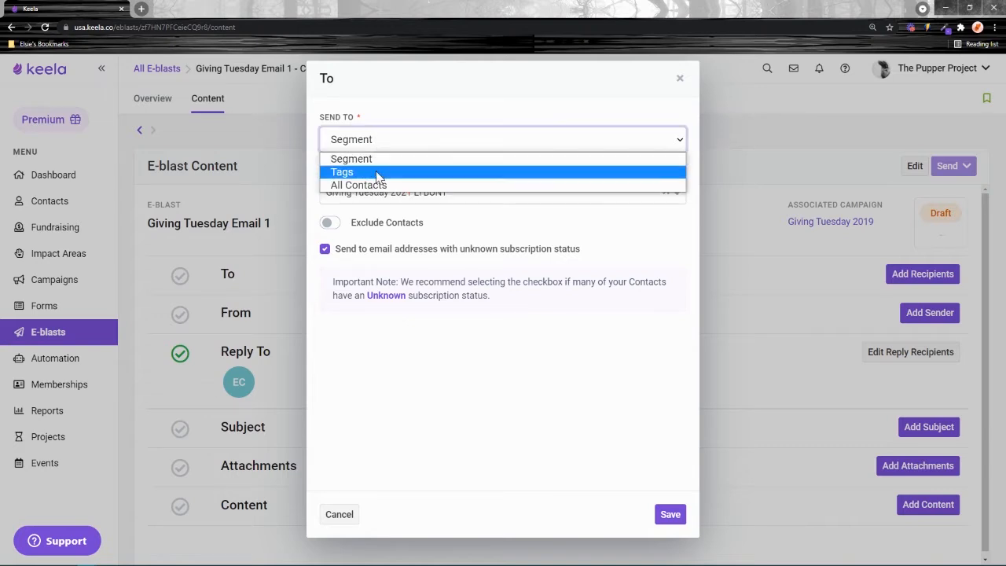
pyautogui.click(376, 172)
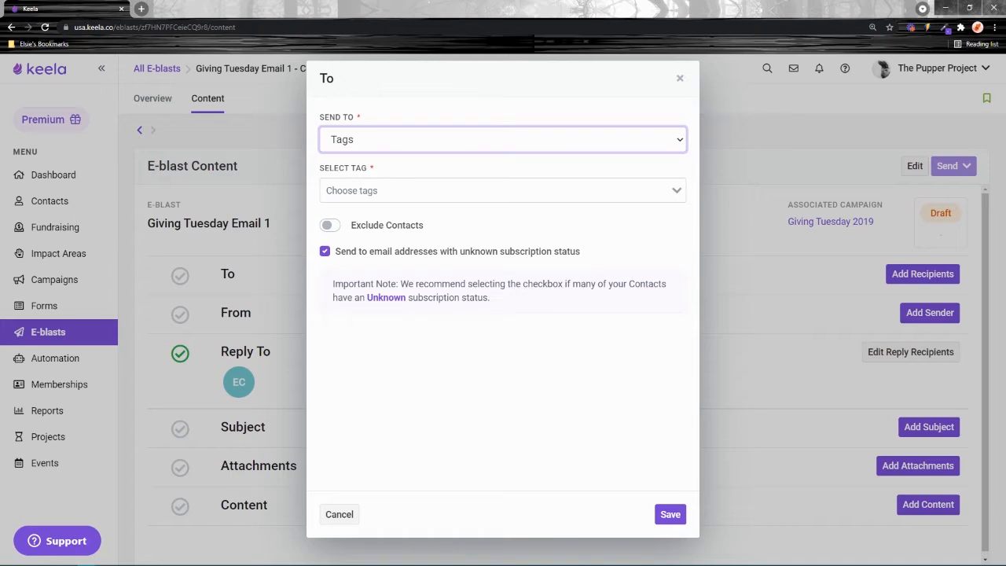
pyautogui.click(358, 191)
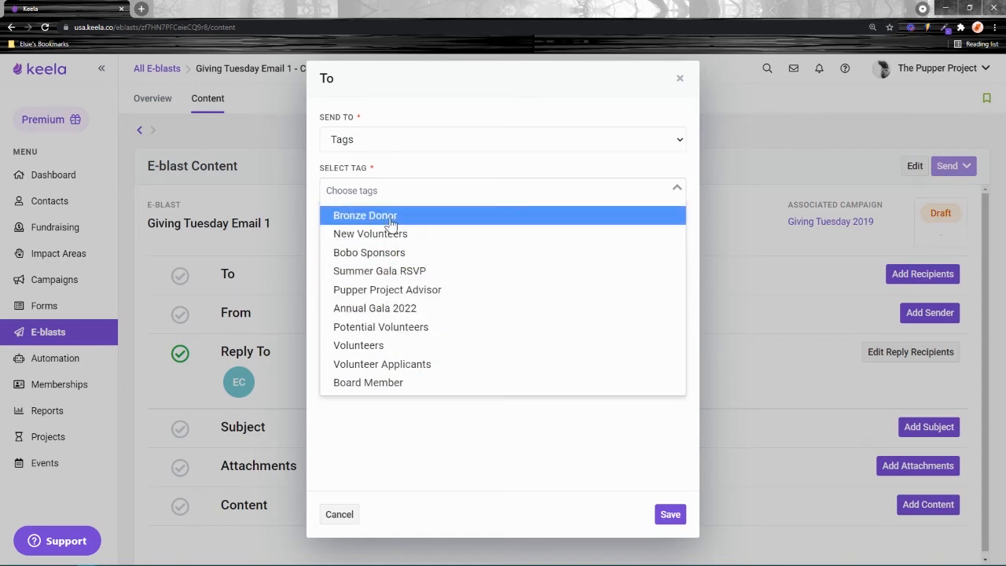
pyautogui.click(384, 219)
pyautogui.click(422, 195)
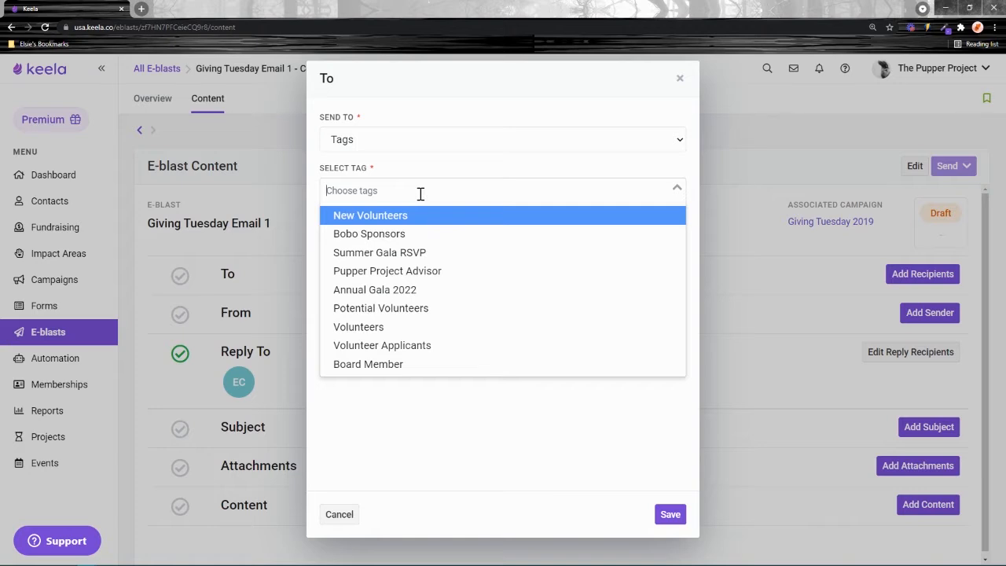
pyautogui.write('Volunt')
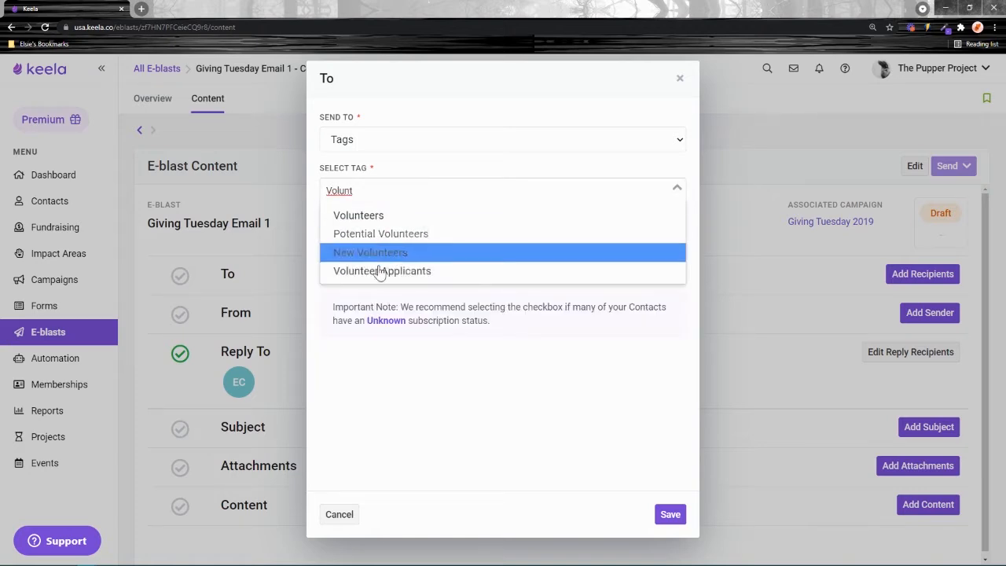
pyautogui.click(387, 234)
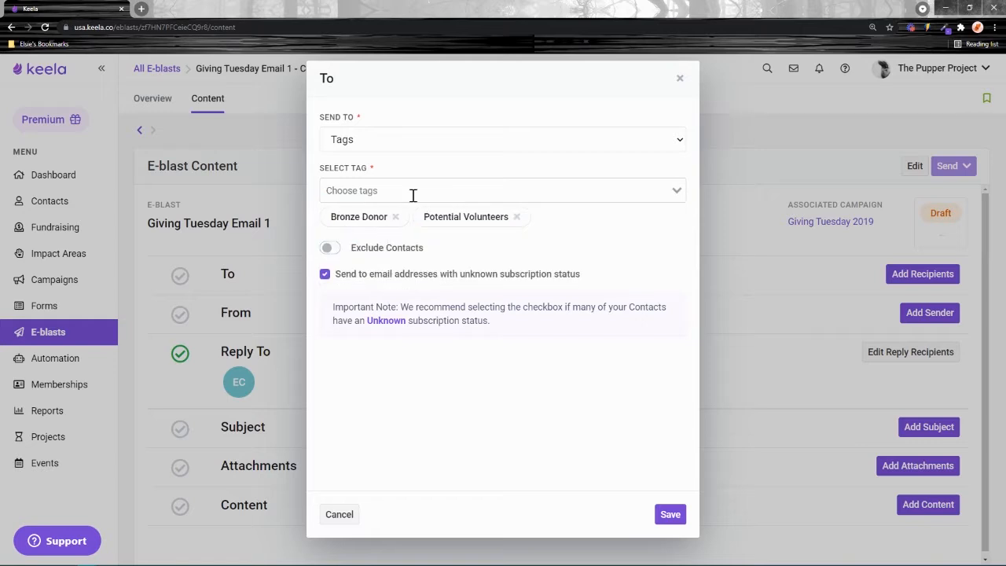
pyautogui.click(411, 193)
pyautogui.click(393, 253)
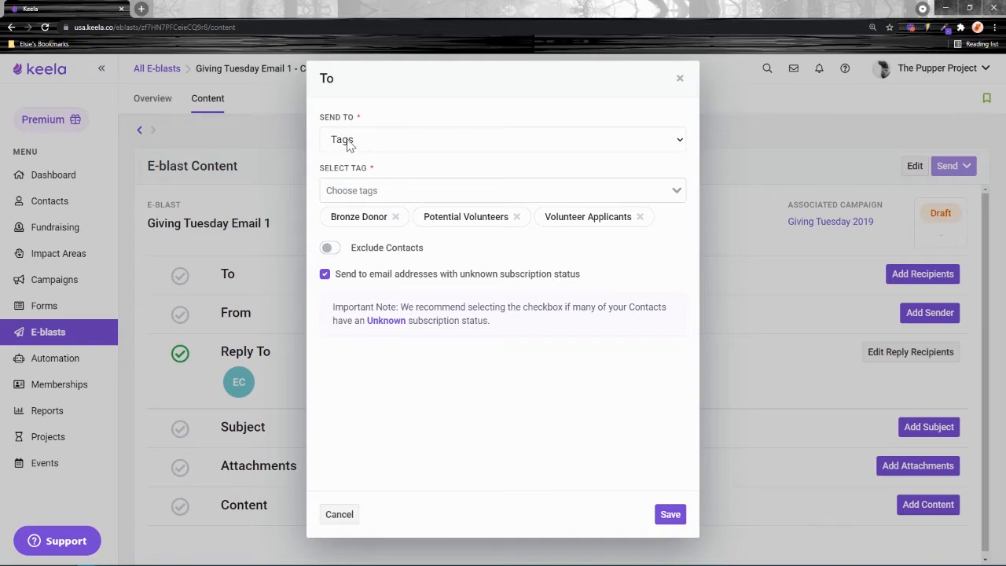
# - Turn on Exclude Contacts and search for a contact by full name to leave out of the E-blast
pyautogui.click(331, 248)
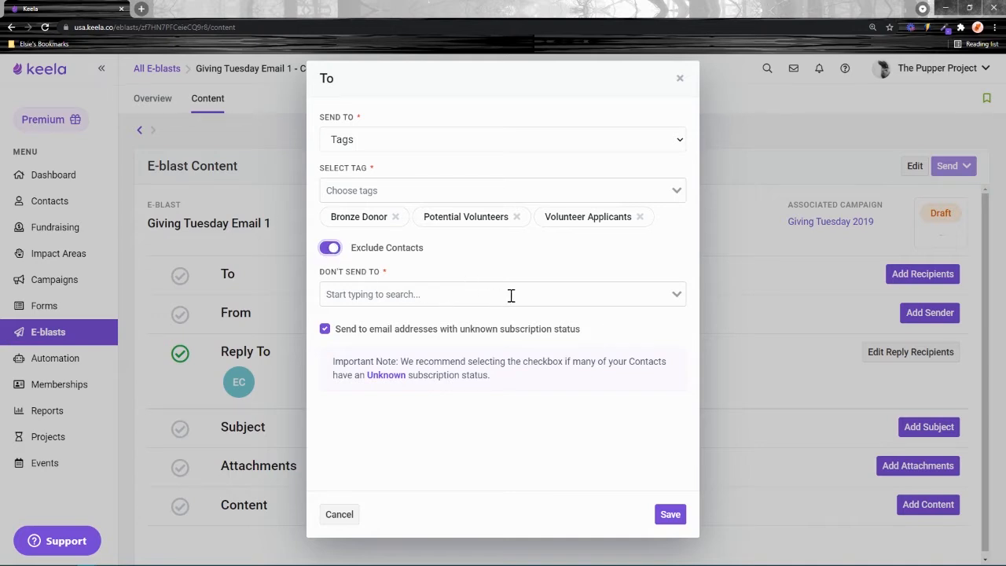
pyautogui.click(379, 296)
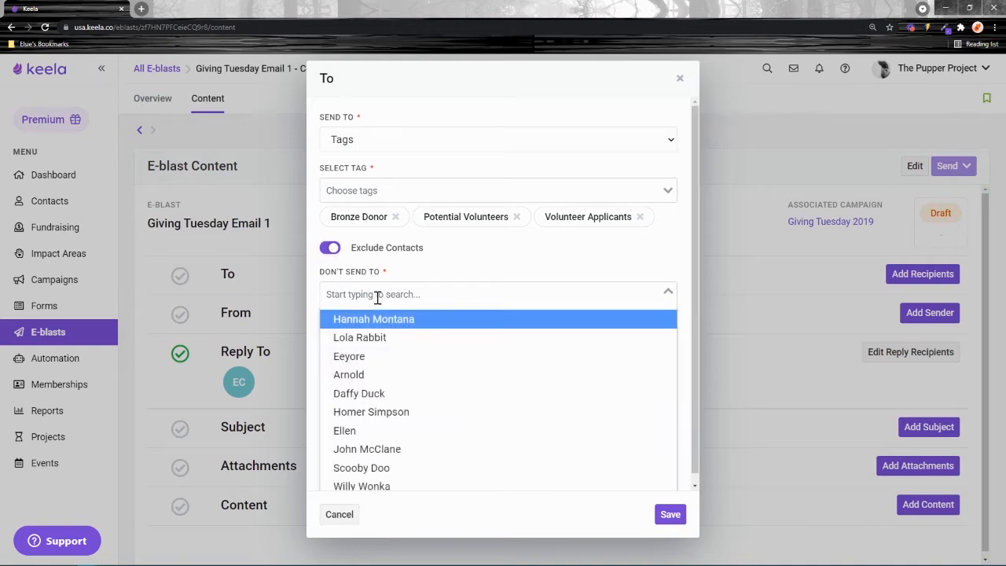
pyautogui.scroll(-1, 385, 393)
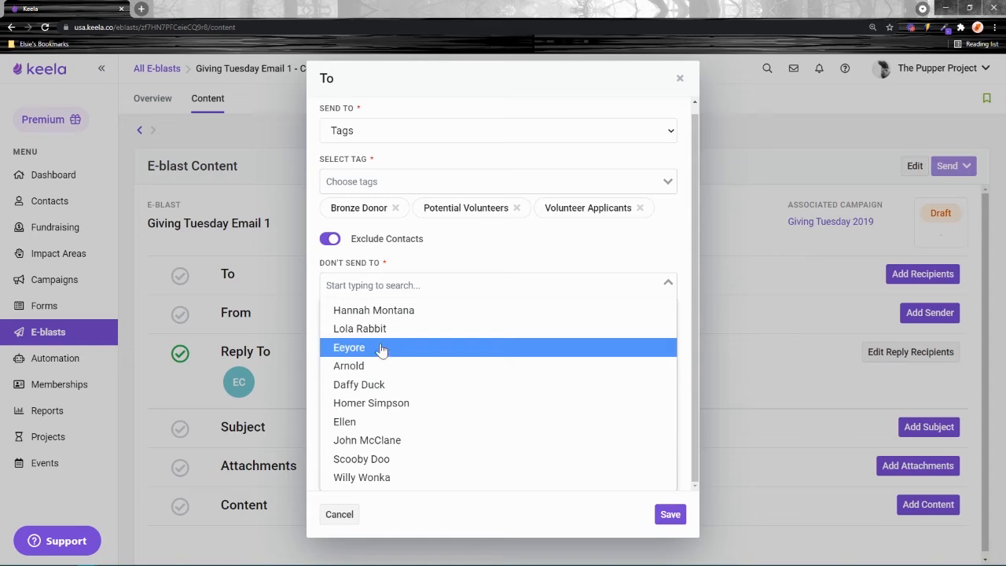
pyautogui.click(387, 284)
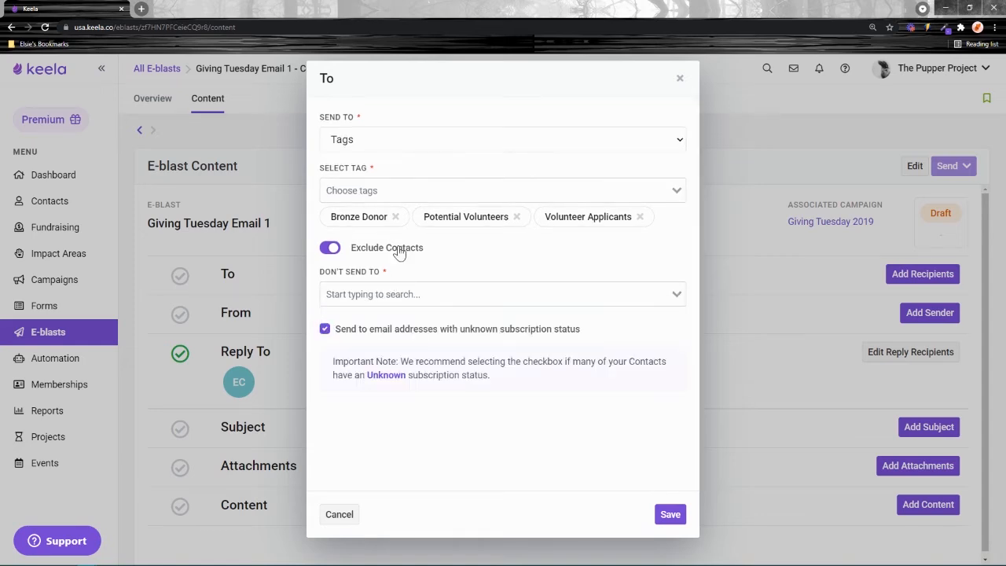
pyautogui.click(382, 294)
pyautogui.write('Sherlock Ho')
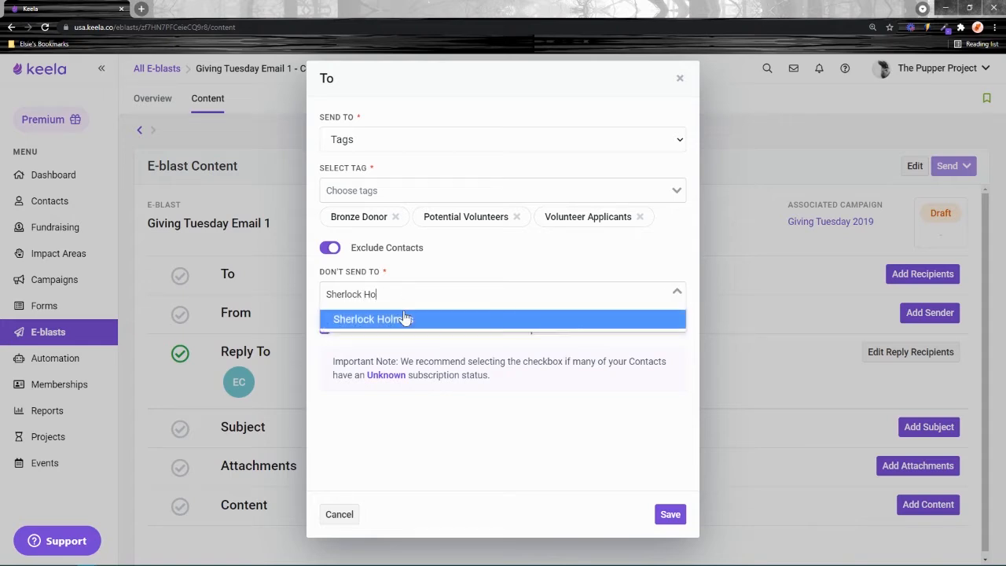
pyautogui.click(405, 322)
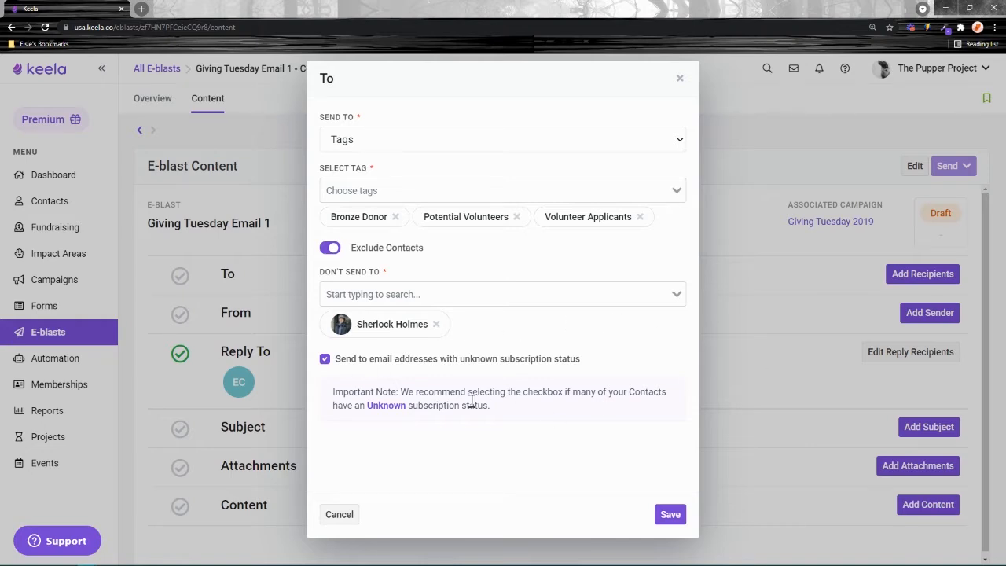
# - Examine the option for sending to unknown subscription statuses and read the linked help article on the Opted In, Opted Out and Unknown statuses
pyautogui.moveTo(580, 360); pyautogui.dragTo(339, 364)
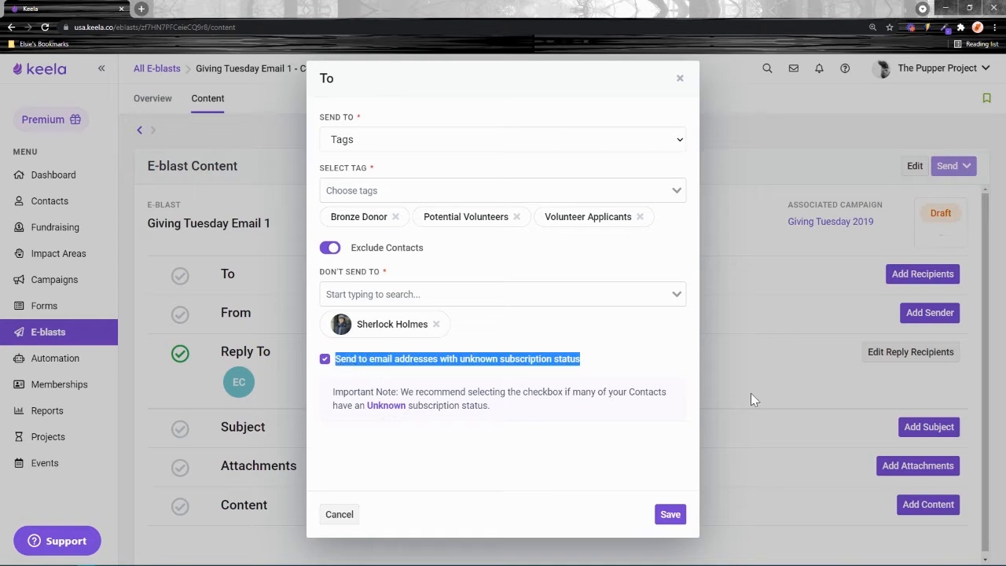
pyautogui.click(500, 447)
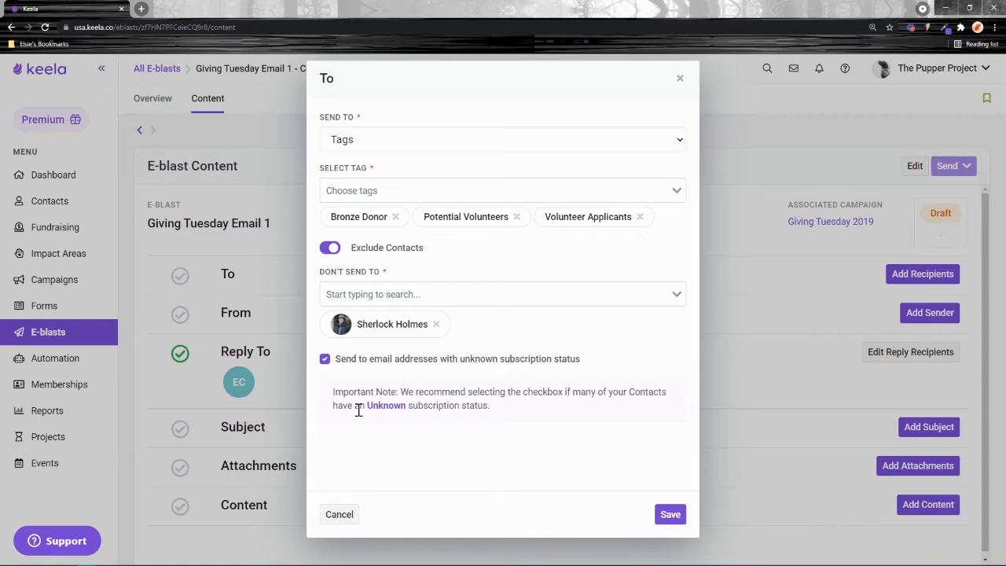
pyautogui.click(385, 407)
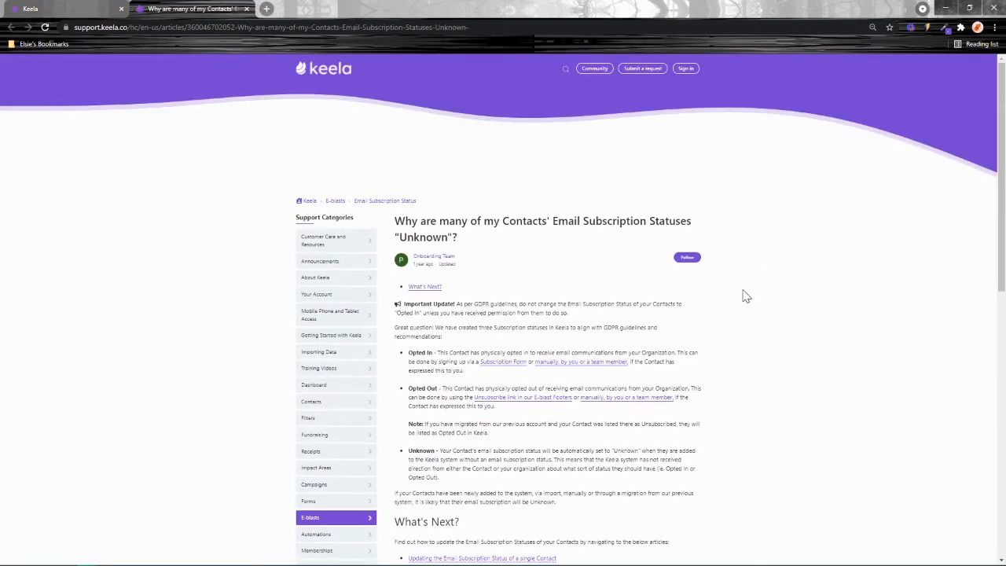
pyautogui.scroll(-2, 744, 295)
pyautogui.scroll(1, 743, 292)
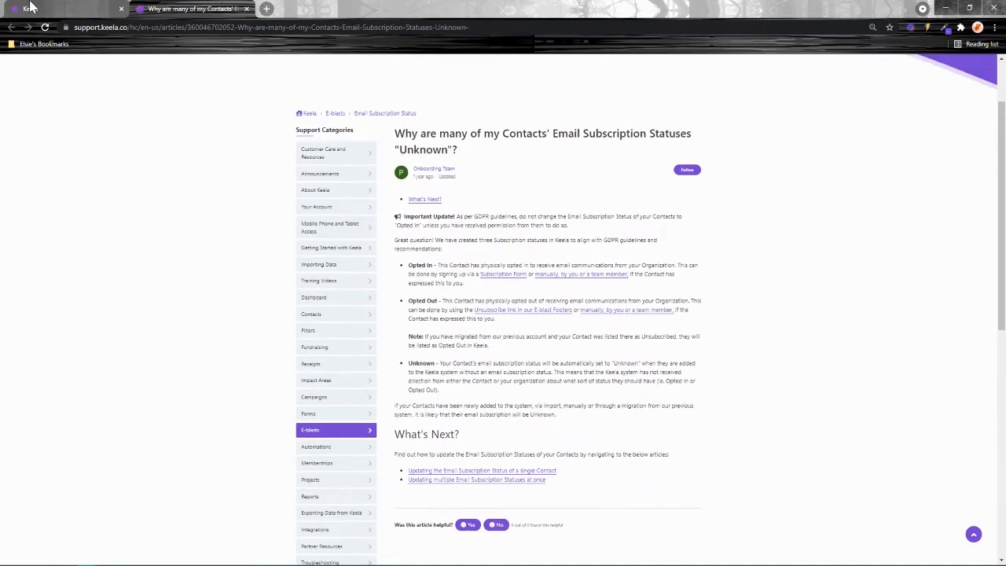
pyautogui.click(29, 8)
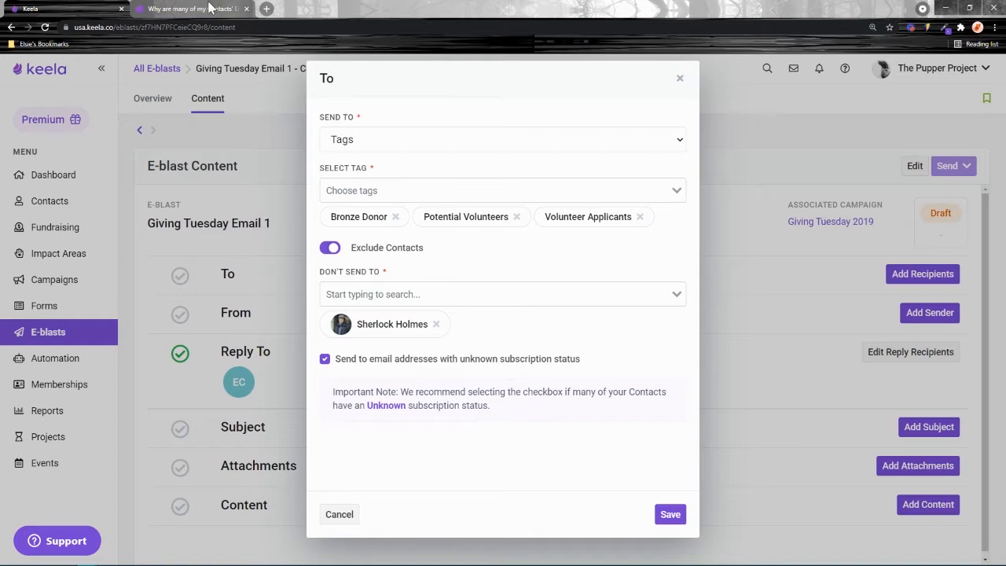
pyautogui.hotkey('ctrl', 'Tab')
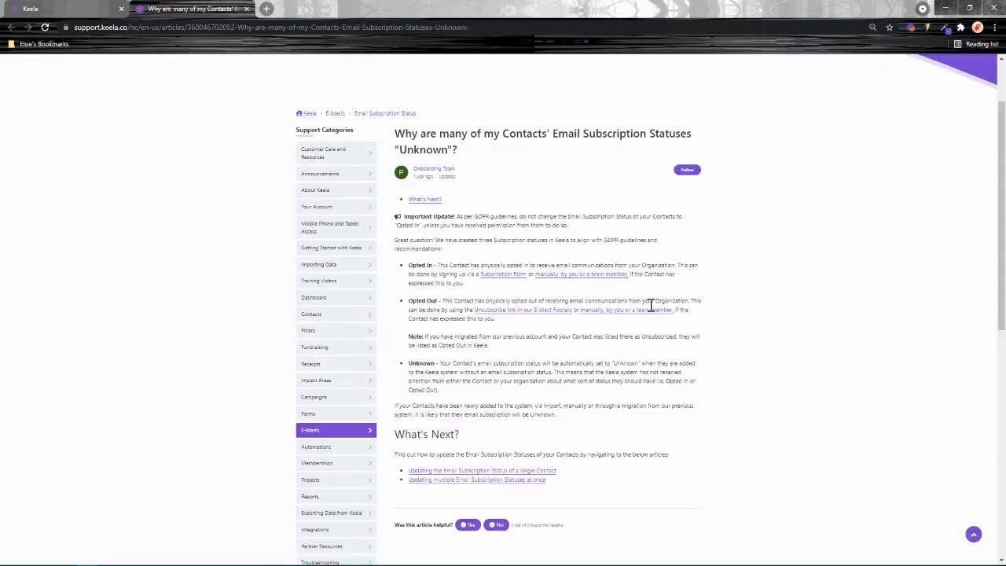
pyautogui.click(33, 7)
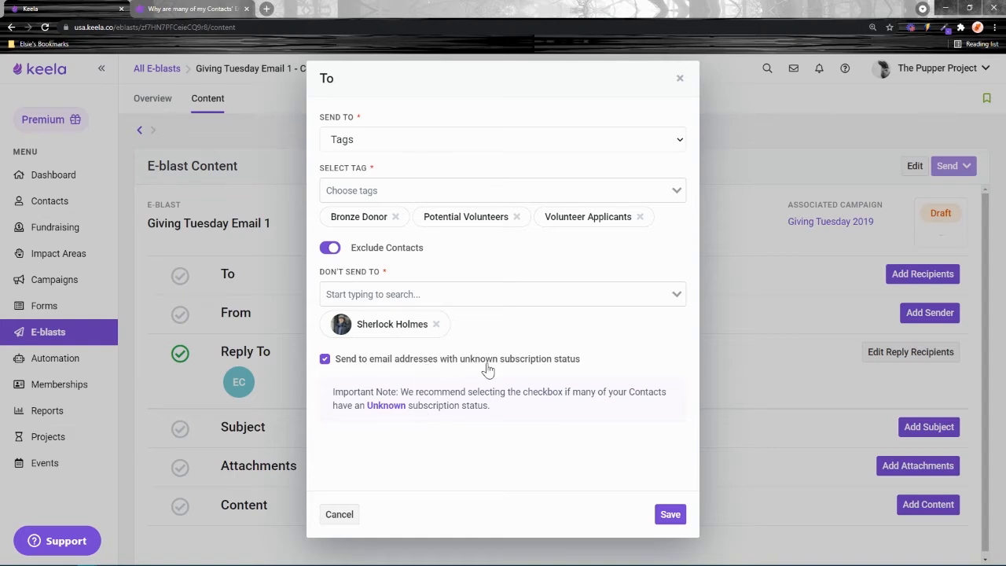
pyautogui.click(162, 11)
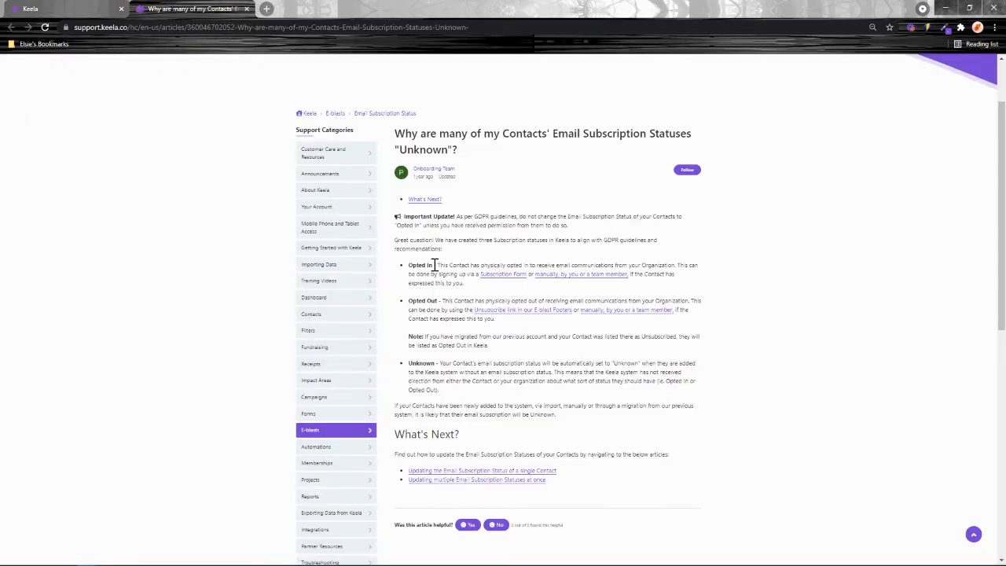
pyautogui.moveTo(434, 264); pyautogui.dragTo(406, 268)
pyautogui.click(47, 8)
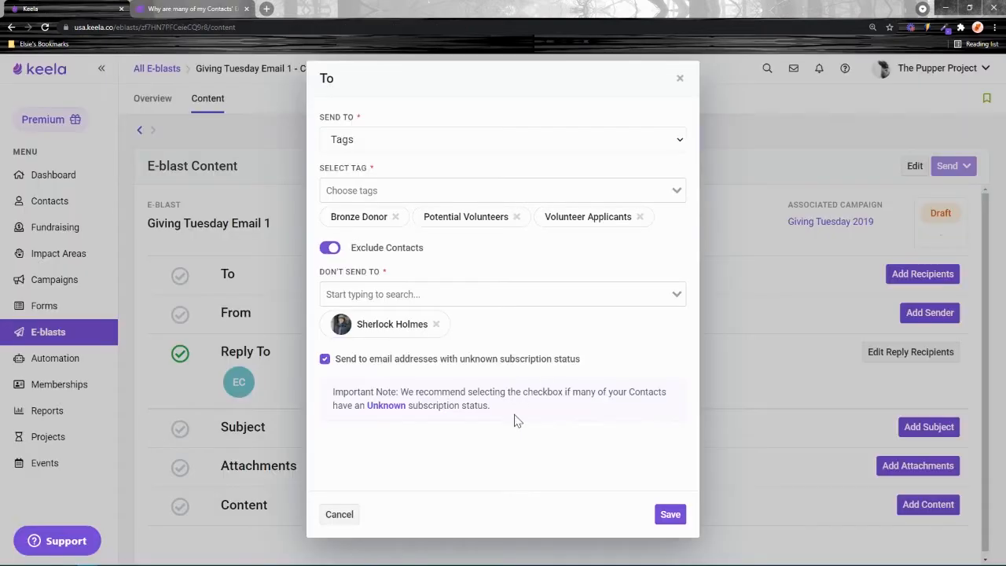
# - Save the recipients with the segment "Giving Tuesday 2021 LYBUNT" in place of the tags and open the E-blast's recipient list
pyautogui.click(671, 514)
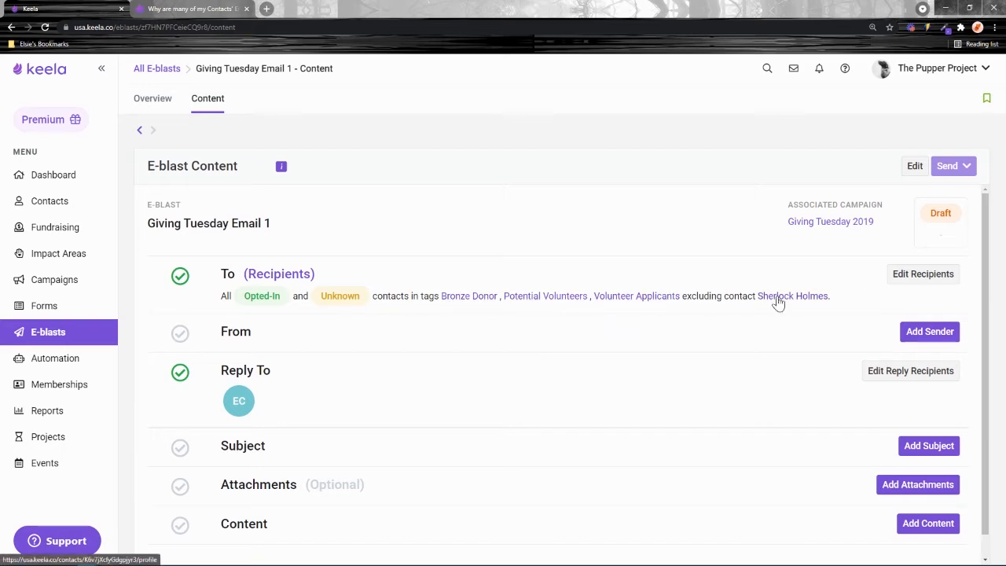
pyautogui.click(921, 275)
pyautogui.click(434, 138)
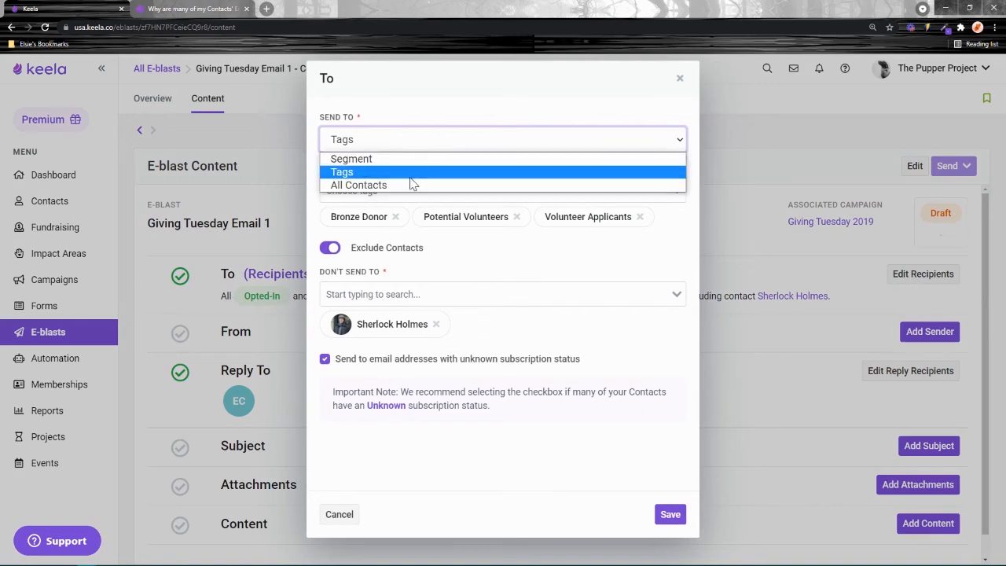
pyautogui.click(396, 171)
pyautogui.click(395, 193)
pyautogui.click(386, 234)
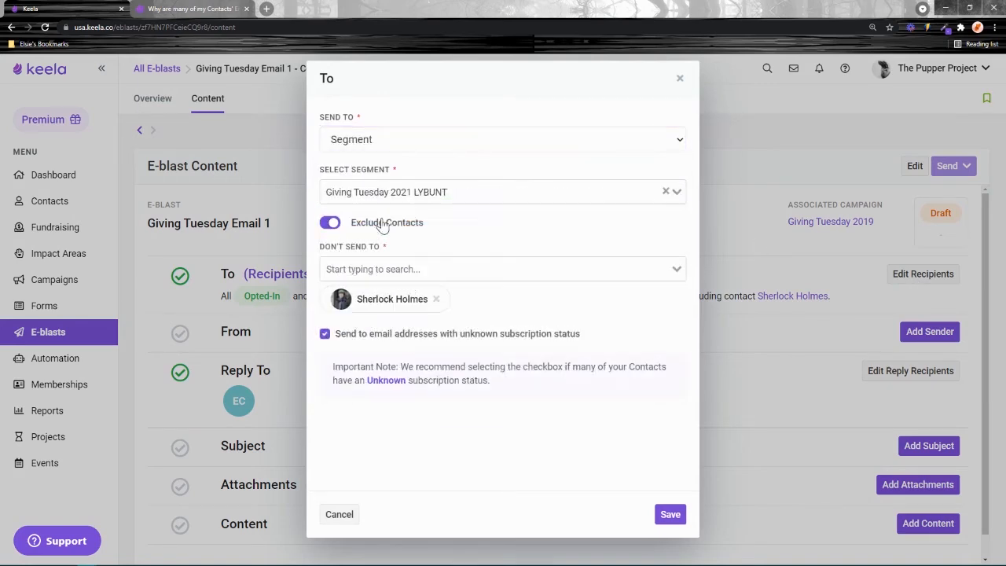
pyautogui.click(670, 514)
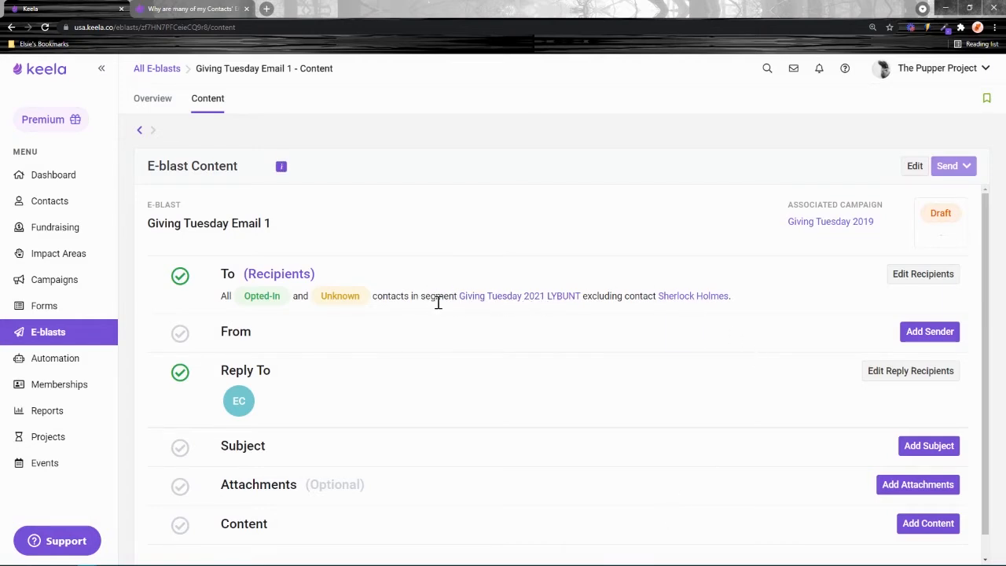
pyautogui.click(277, 280)
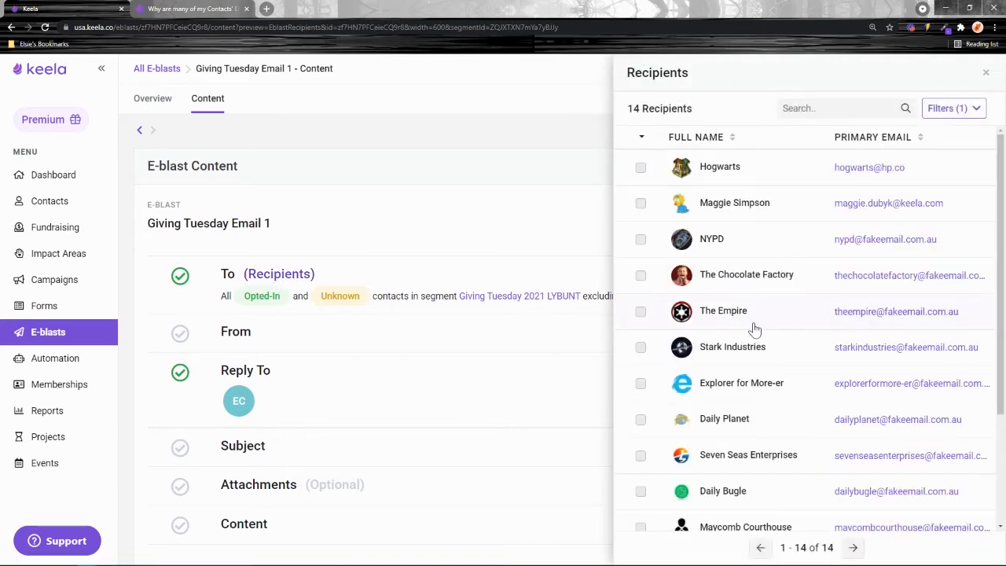
# - Look through the E-blast's recipient list and the filter actions available for it
pyautogui.scroll(-2, 754, 328)
pyautogui.scroll(2, 755, 330)
pyautogui.click(952, 109)
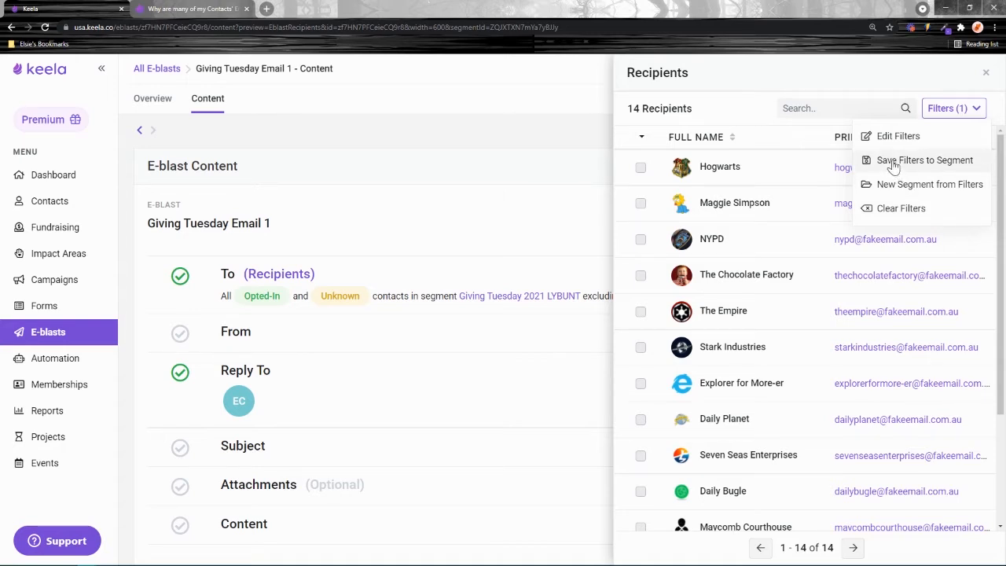
pyautogui.click(759, 139)
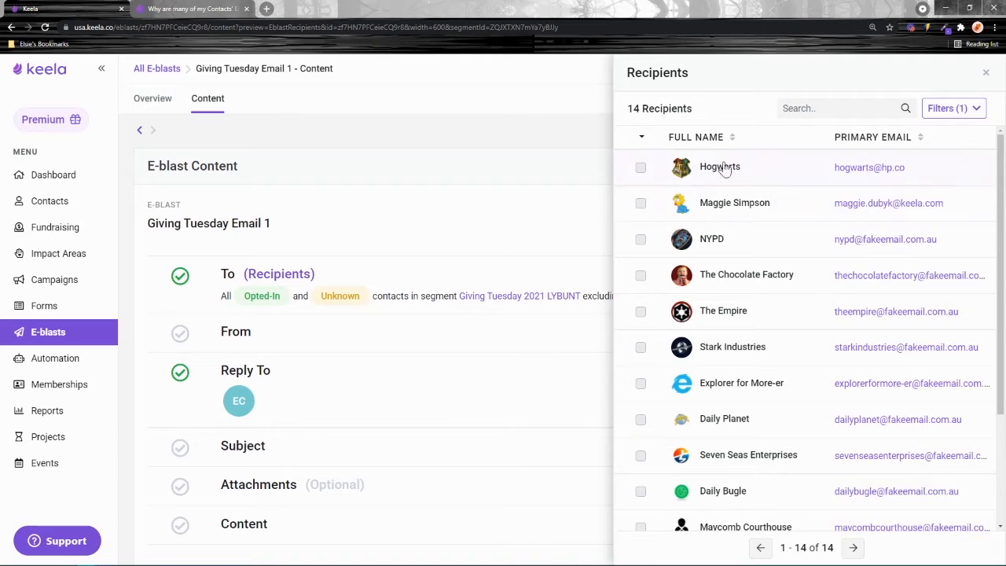
pyautogui.scroll(-2, 718, 417)
pyautogui.scroll(2, 723, 417)
# - Add a Primary Email "Is filled" condition to the recipient filters and apply it
pyautogui.click(952, 108)
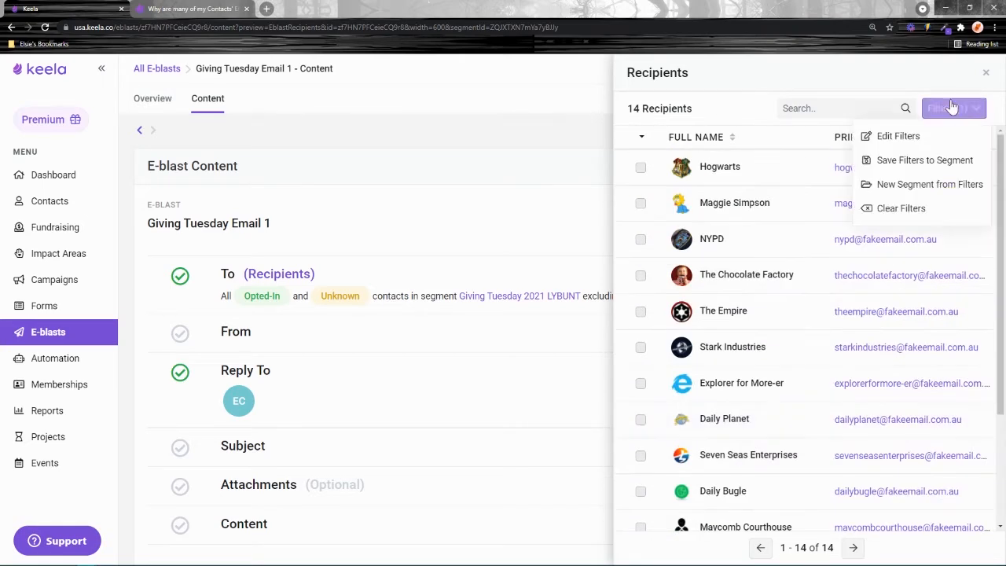
pyautogui.click(929, 139)
pyautogui.click(285, 253)
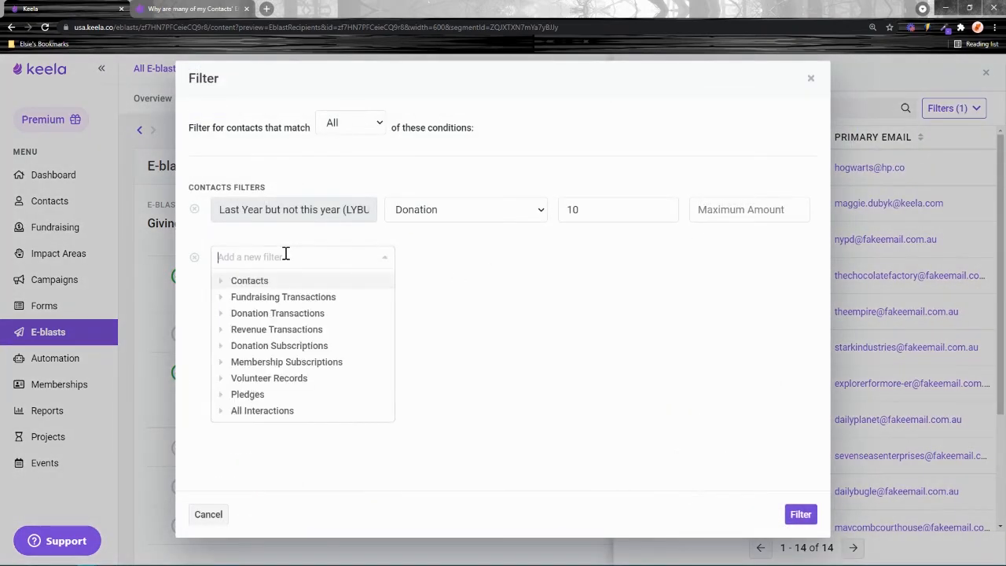
pyautogui.write('primary')
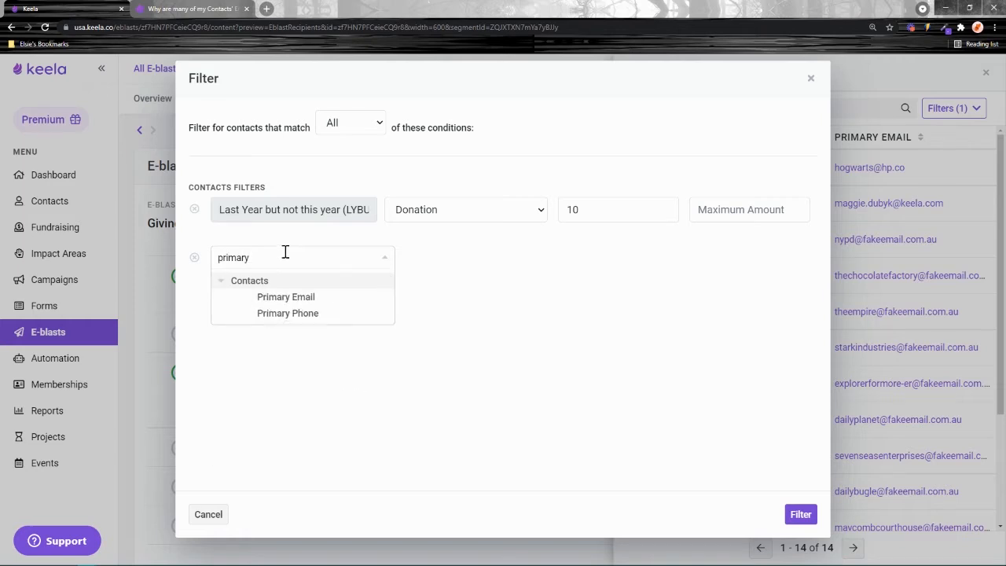
pyautogui.click(286, 296)
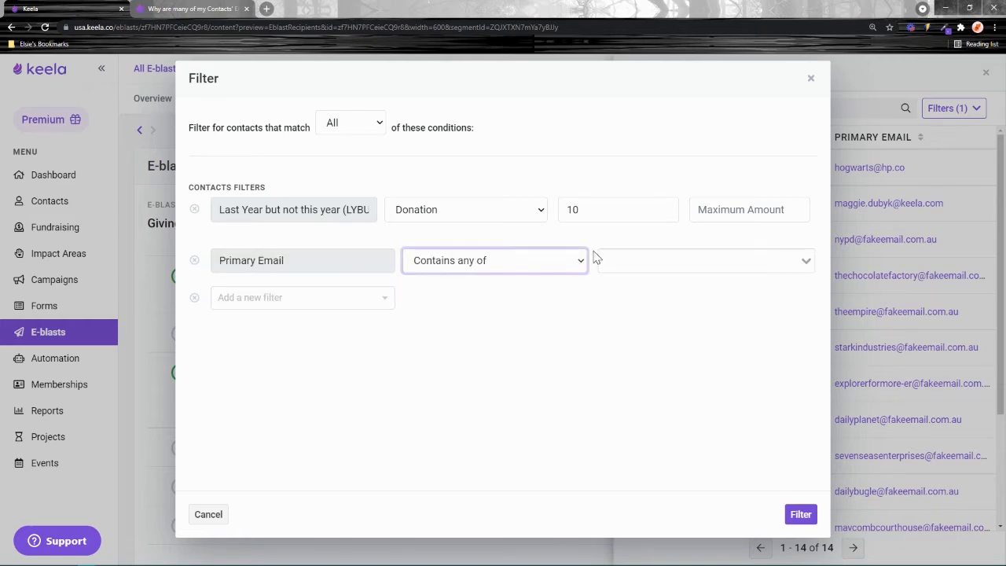
pyautogui.click(490, 266)
pyautogui.click(476, 333)
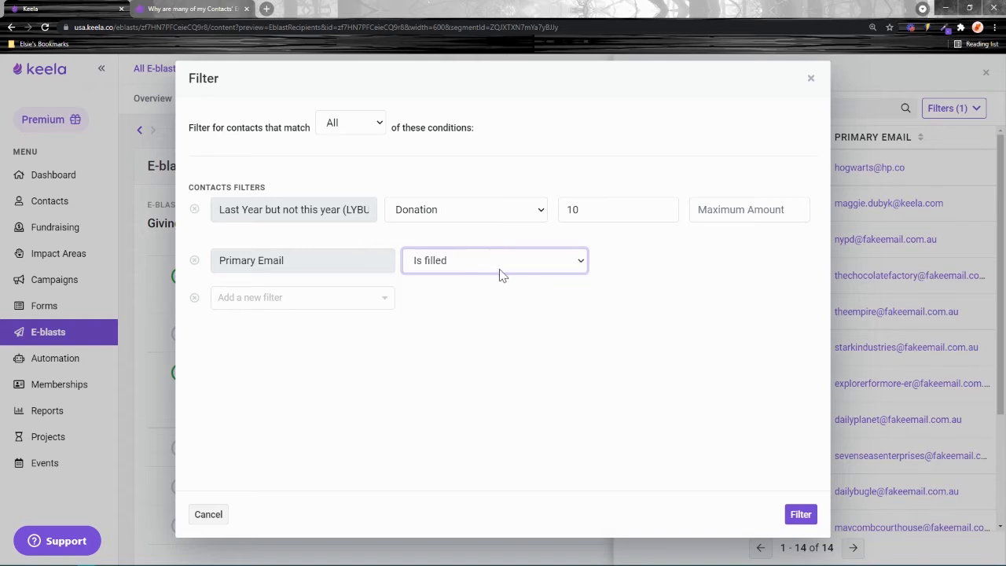
pyautogui.click(800, 520)
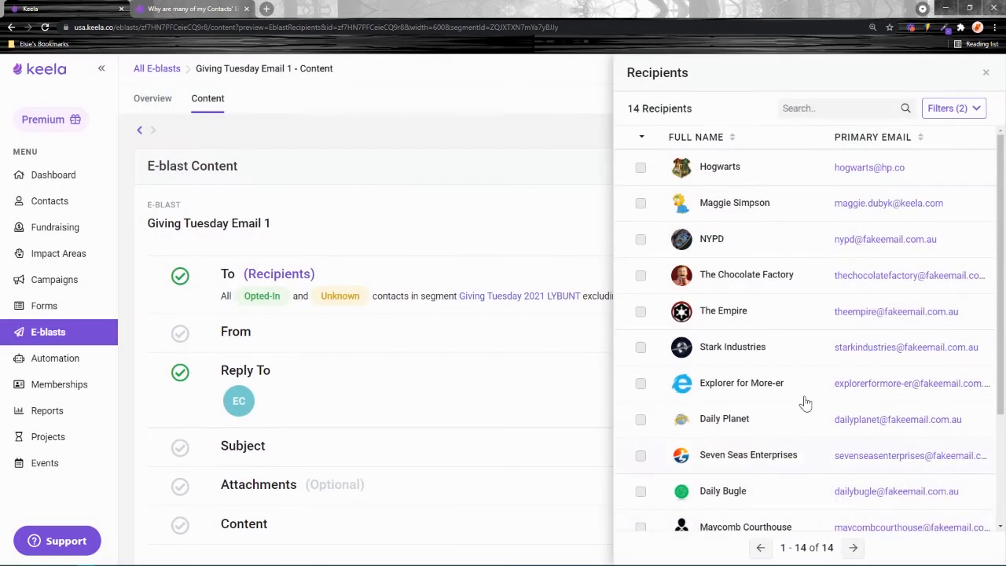
# - Save the edited filters to the E-blast's segment and check the recipient list
pyautogui.click(952, 110)
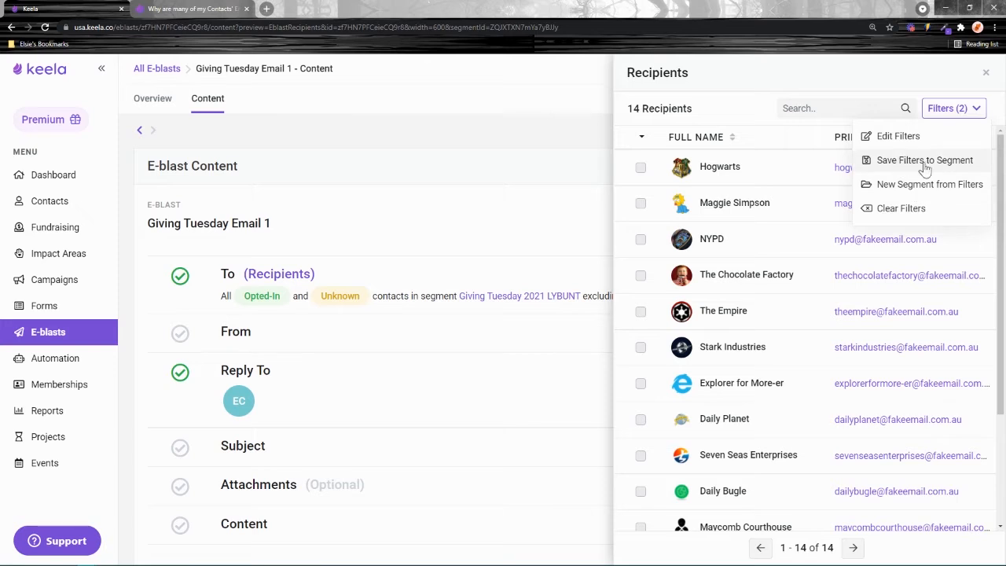
pyautogui.click(917, 161)
pyautogui.click(943, 110)
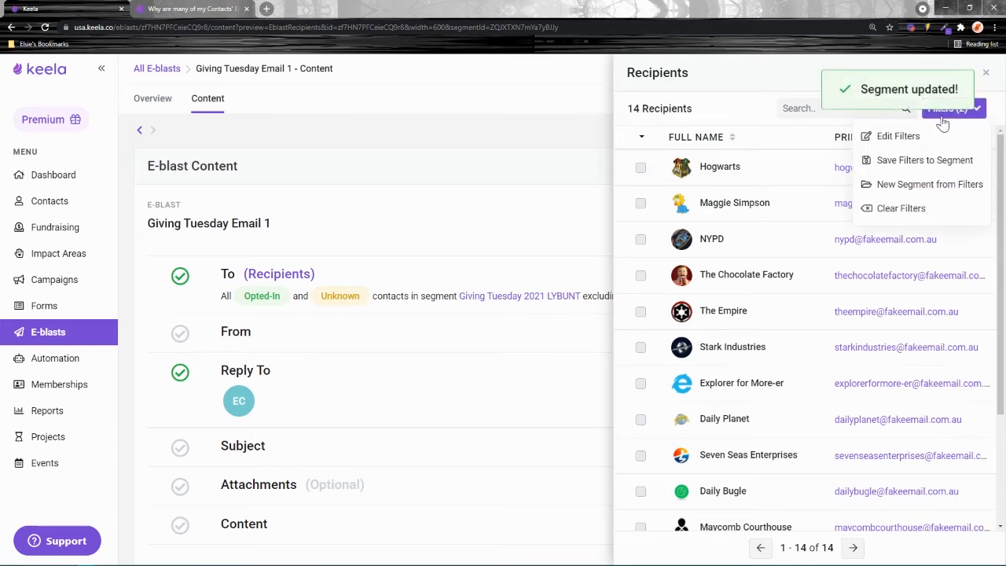
pyautogui.click(919, 168)
pyautogui.scroll(-3, 838, 307)
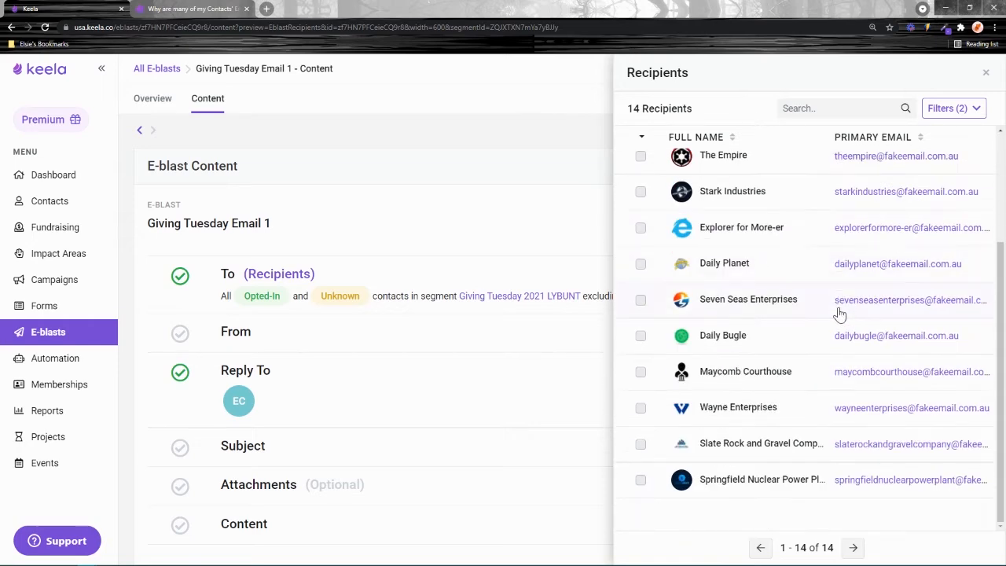
pyautogui.scroll(3, 837, 307)
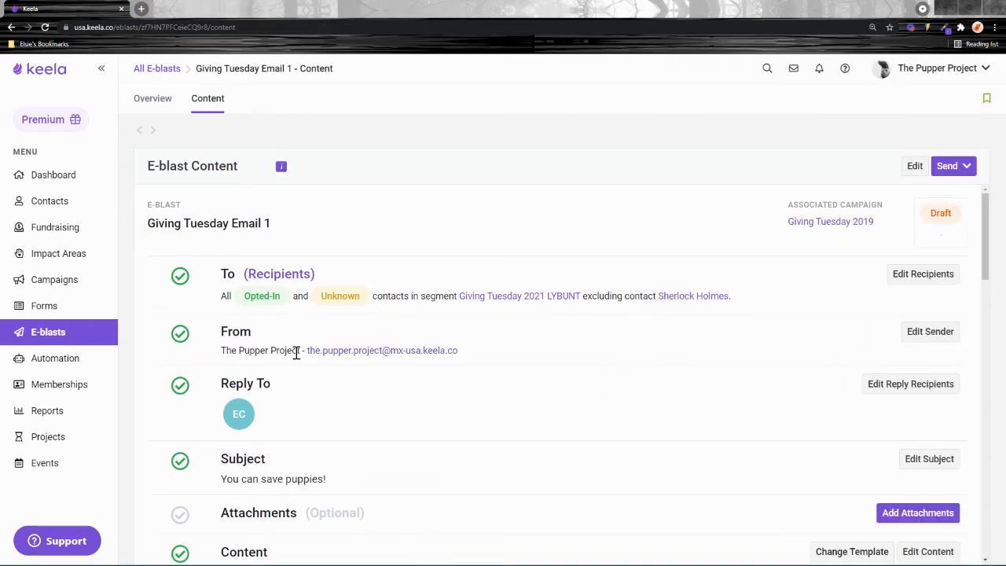
# - Review the finished Giving Tuesday Email 1 draft and send a test E-blast to a support email address
pyautogui.scroll(-6, 322, 338)
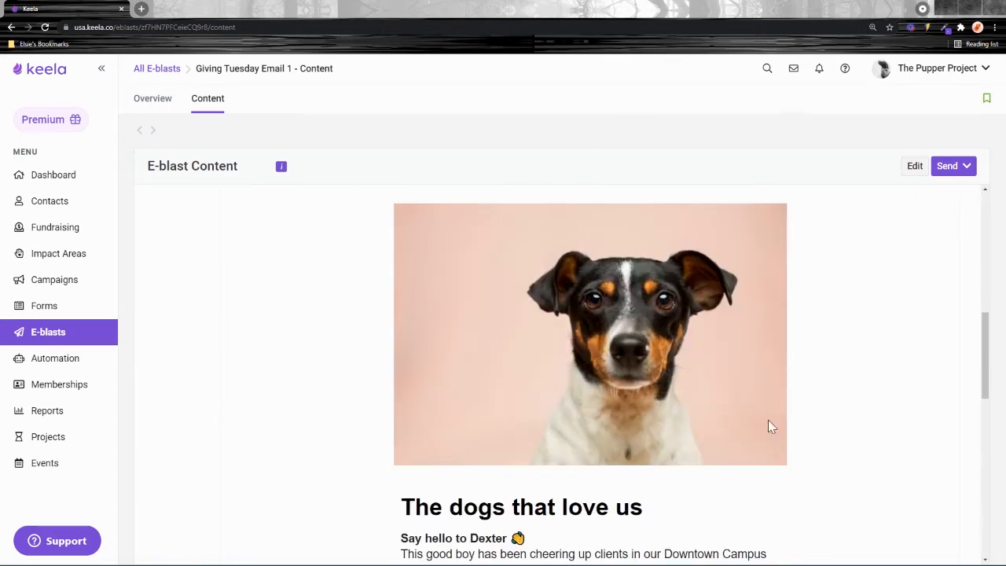
pyautogui.scroll(2, 662, 339)
pyautogui.scroll(5, 662, 340)
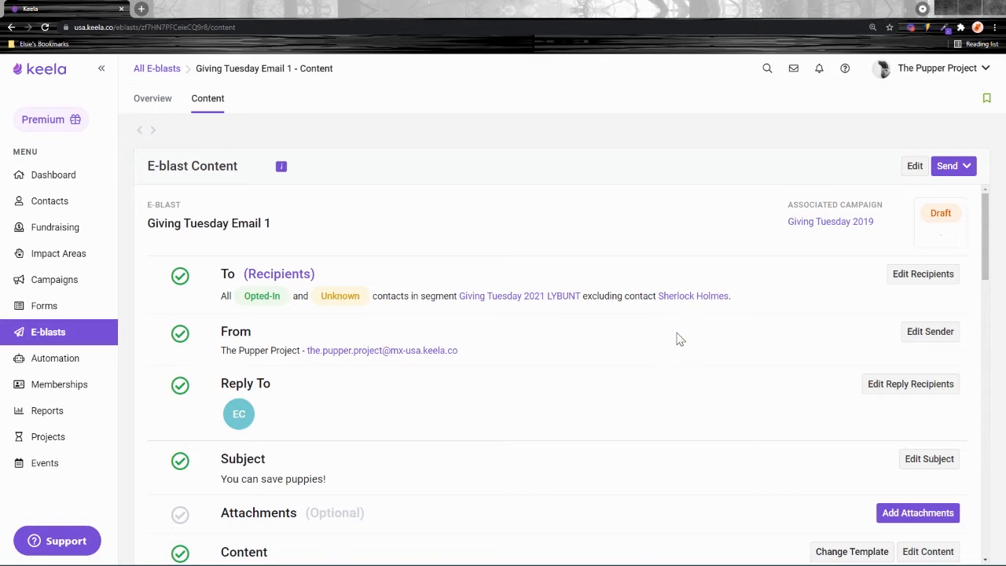
pyautogui.click(947, 167)
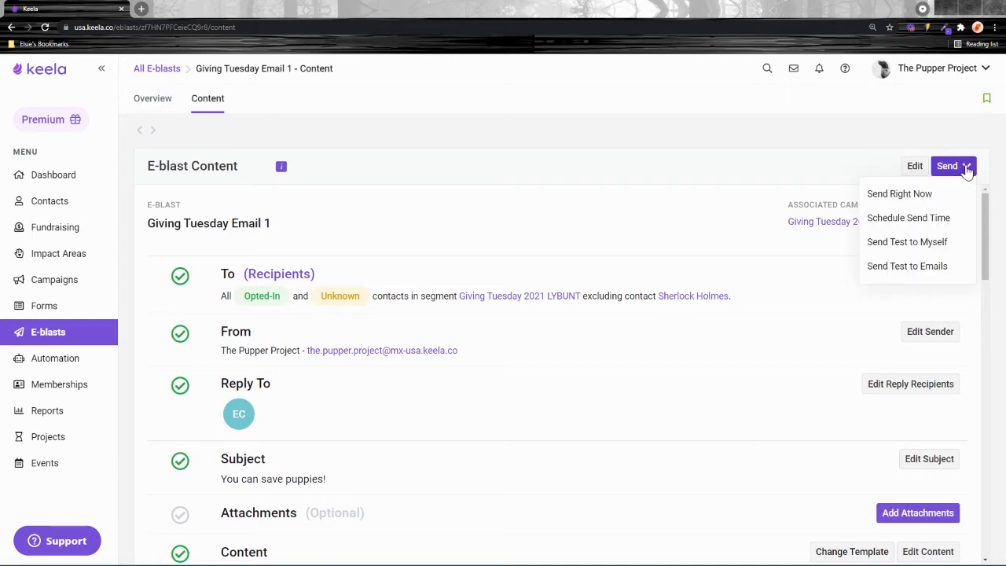
pyautogui.click(905, 271)
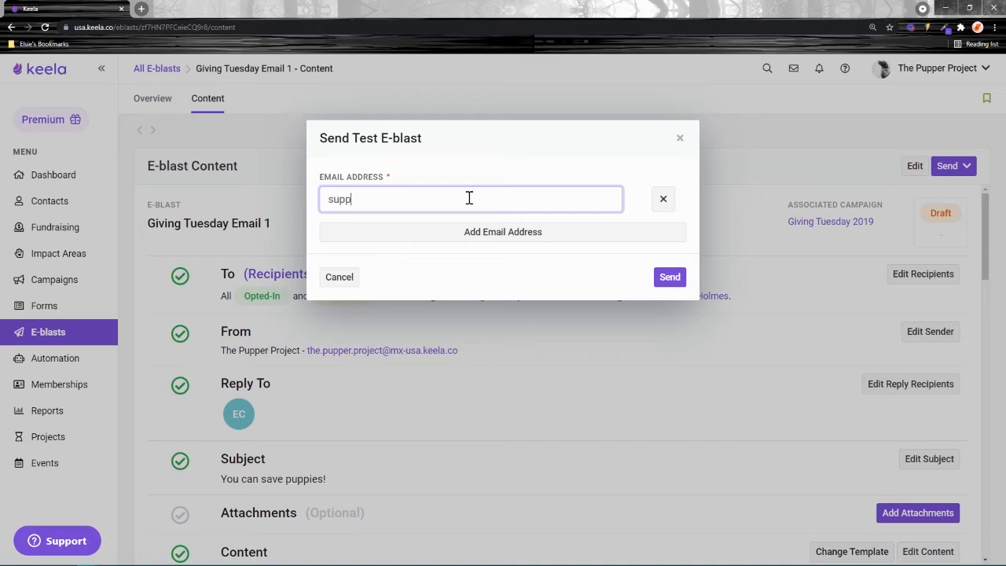
pyautogui.write('keela.com')
pyautogui.click(520, 242)
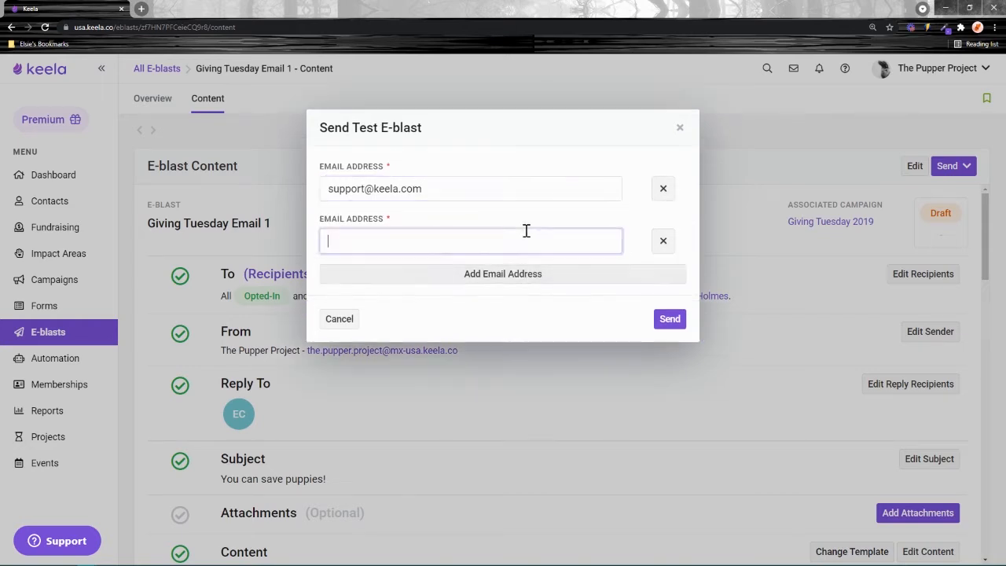
pyautogui.click(663, 242)
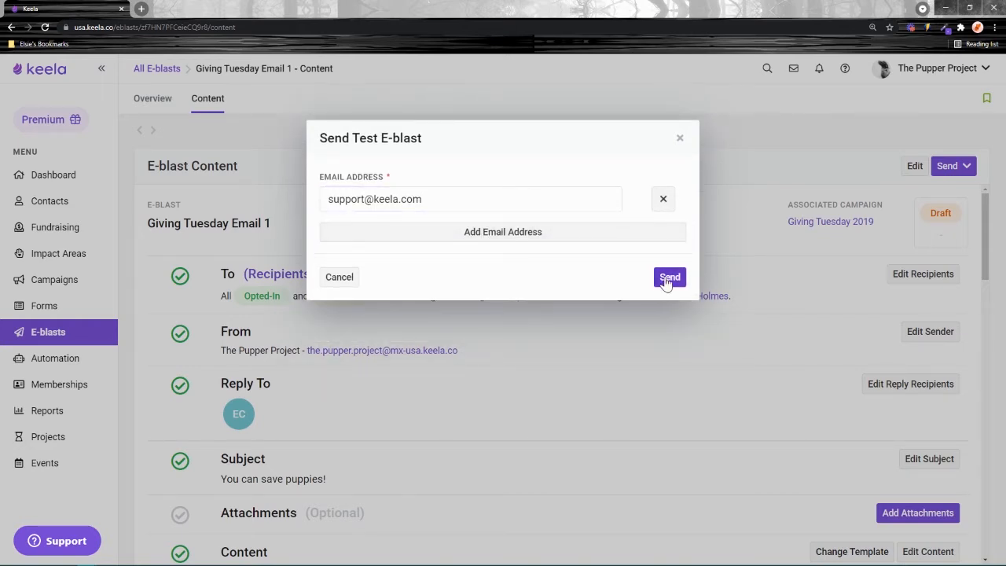
pyautogui.click(667, 279)
pyautogui.click(560, 341)
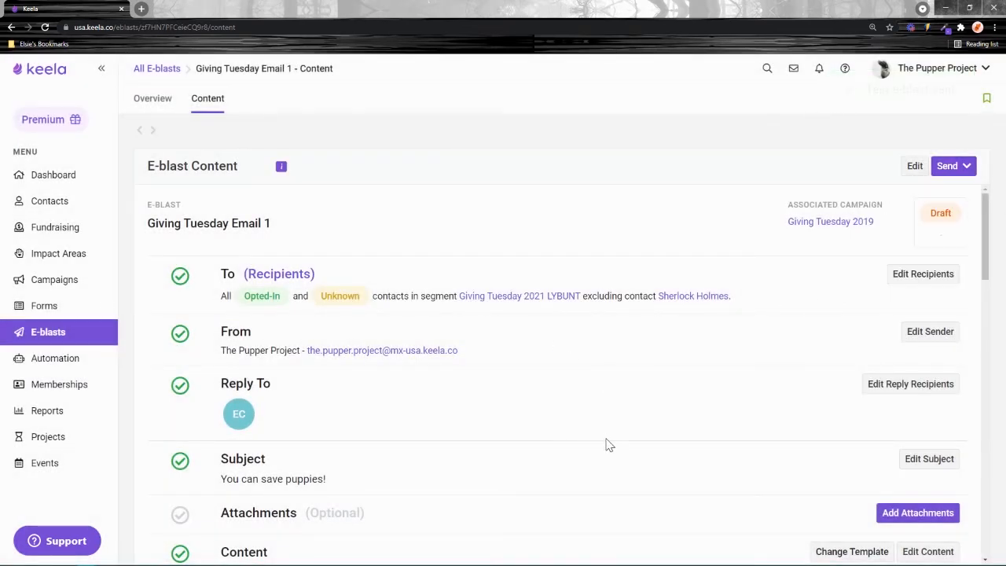
# - Look through the E-blast's message content and open the test-send dialog, closing it without sending
pyautogui.scroll(-10, 629, 325)
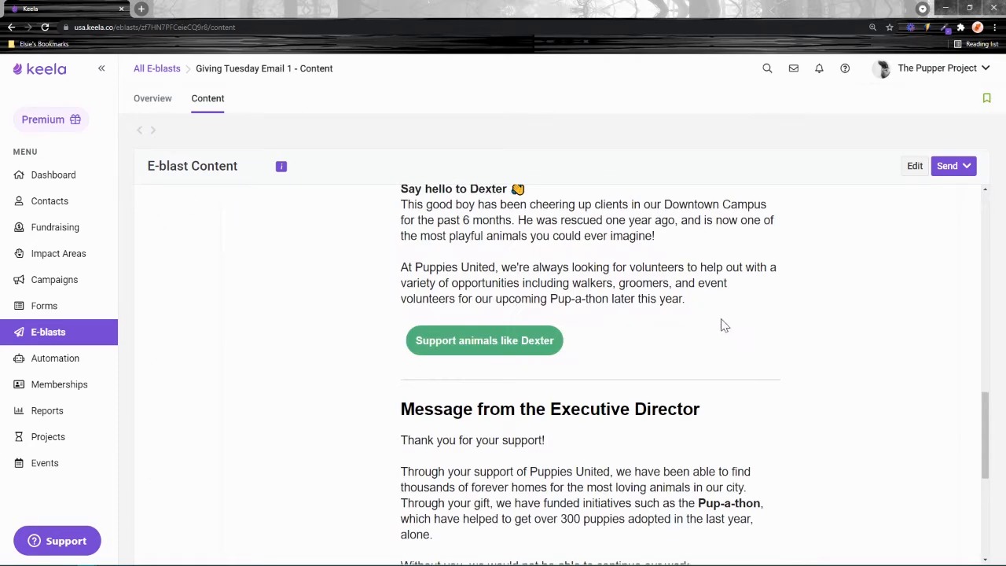
pyautogui.scroll(-3, 593, 404)
pyautogui.scroll(12, 498, 382)
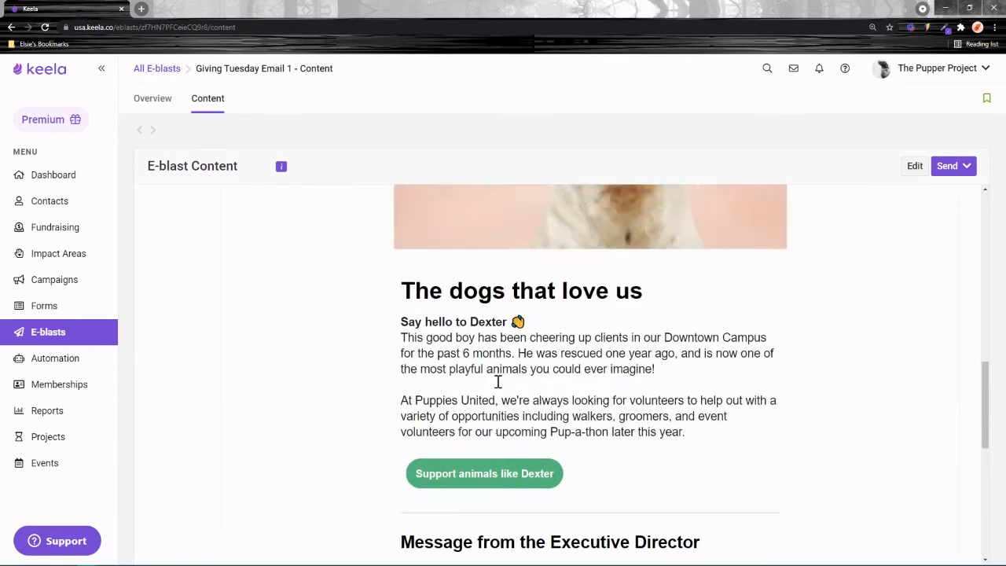
pyautogui.moveTo(952, 165)
pyautogui.click(933, 266)
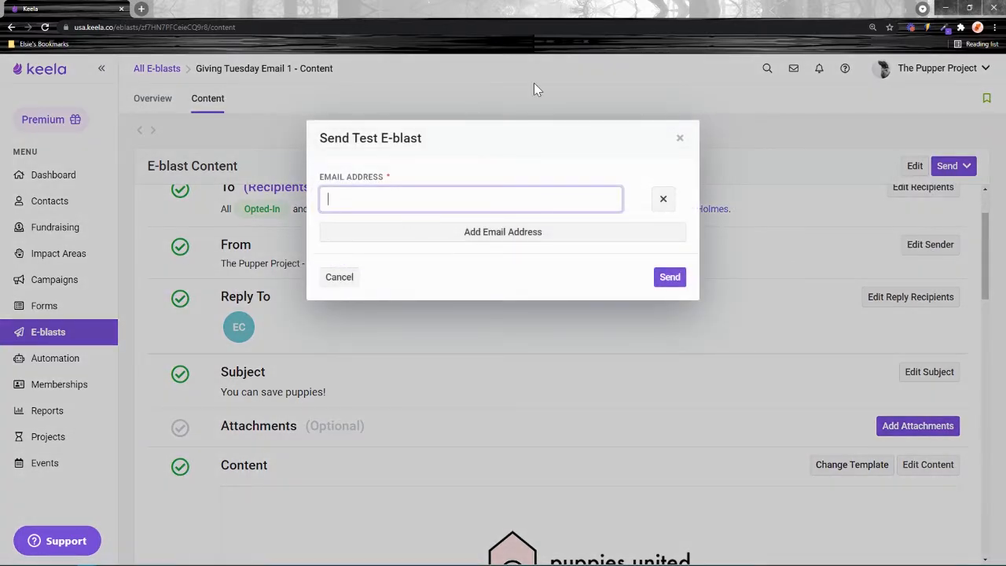
pyautogui.click(680, 138)
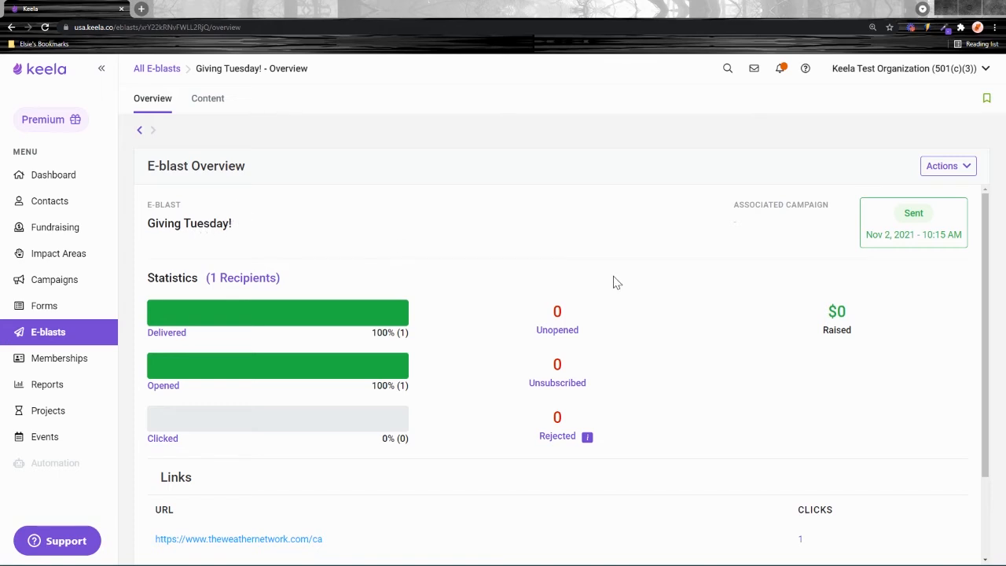
# - Examine the sent "Giving Tuesday!" E-blast's statistics, viewing the lists of all recipients and unopened recipients
pyautogui.scroll(-1, 612, 278)
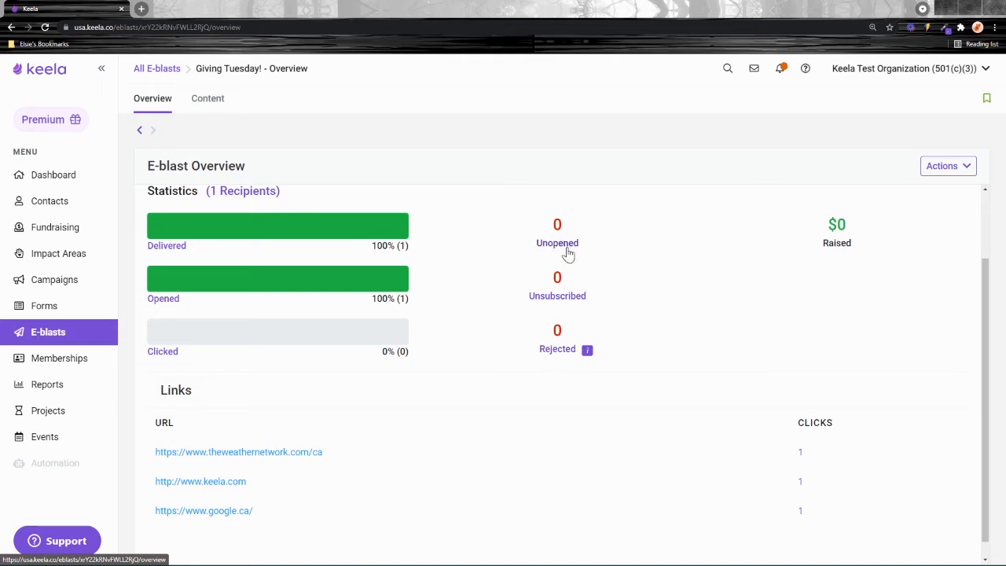
pyautogui.click(240, 192)
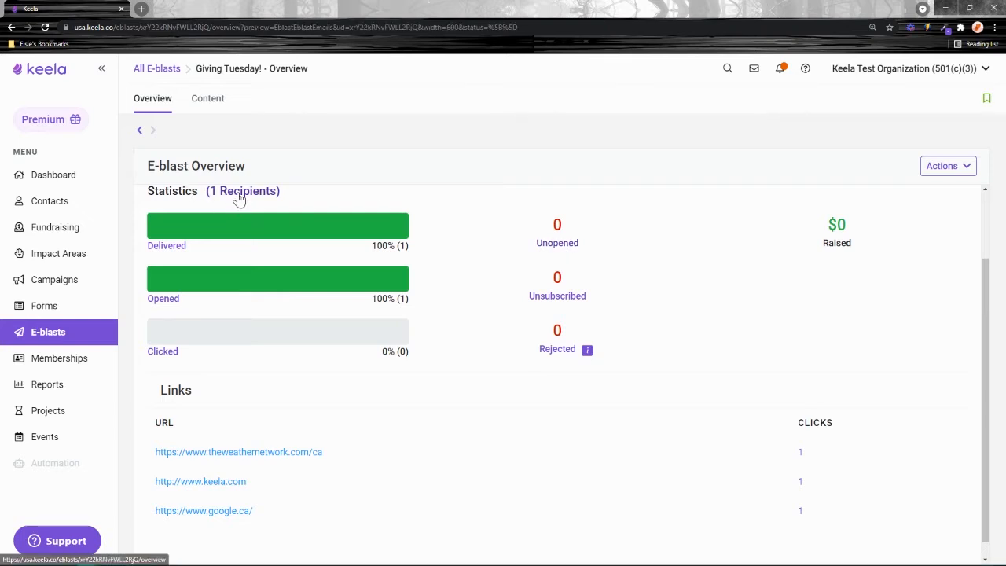
pyautogui.click(966, 109)
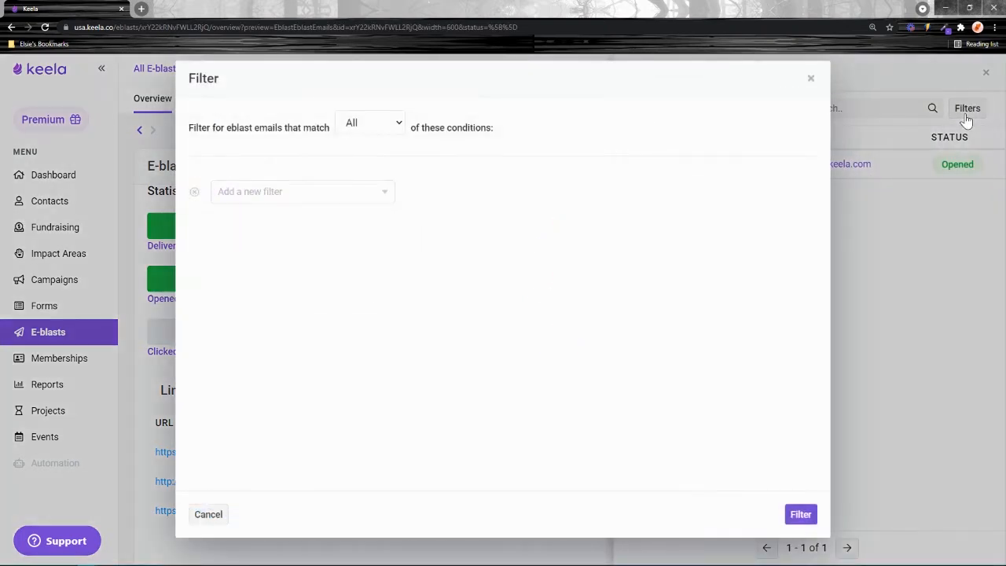
pyautogui.click(812, 81)
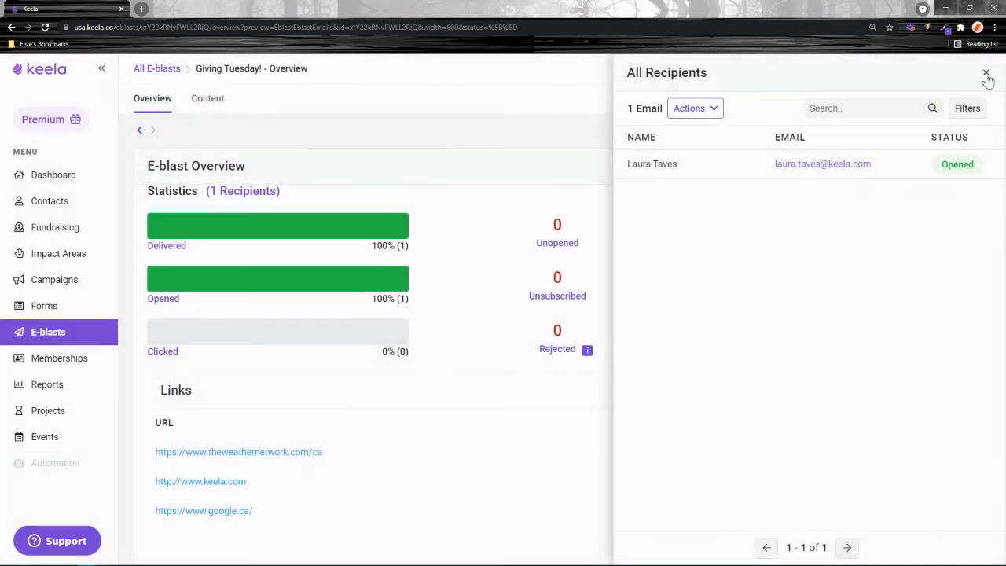
pyautogui.click(985, 73)
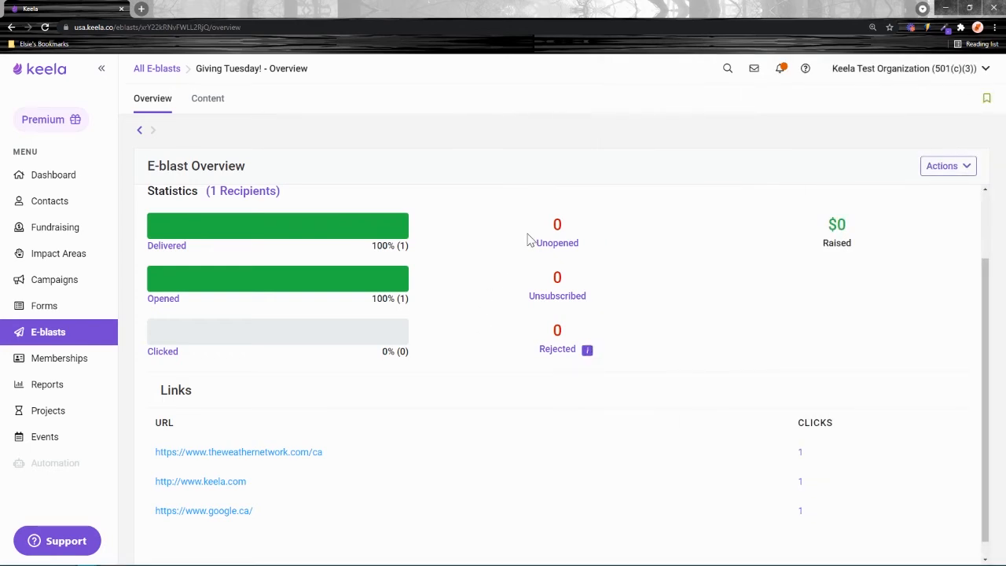
pyautogui.click(551, 246)
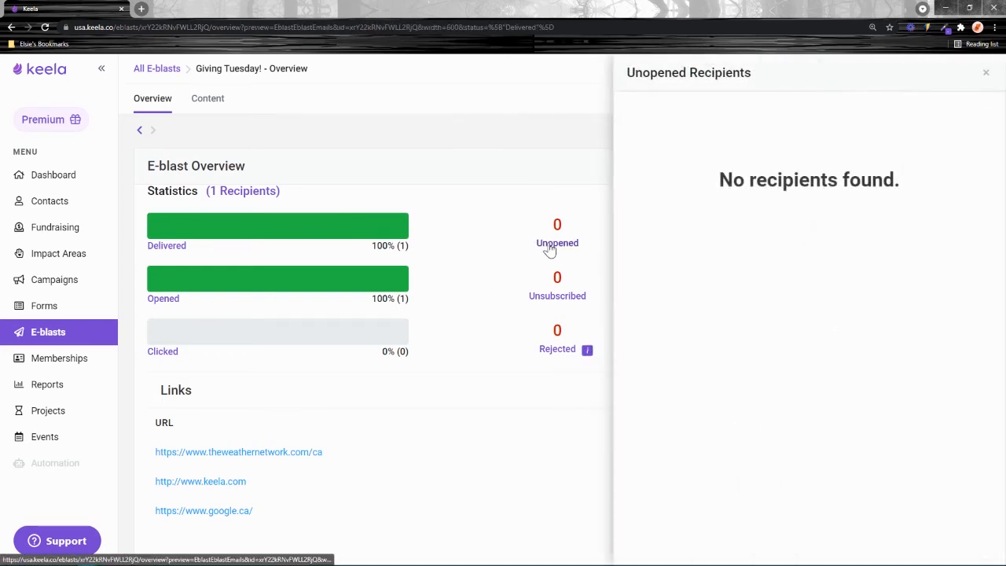
pyautogui.click(985, 72)
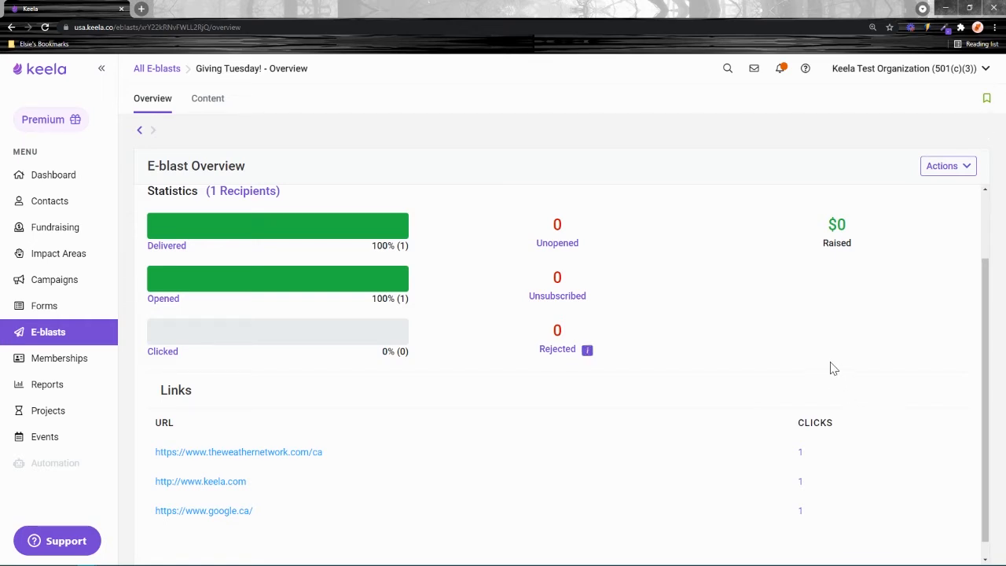
# - Examine the Links section of the E-blast overview with its URLs and click counts
pyautogui.scroll(-1, 809, 339)
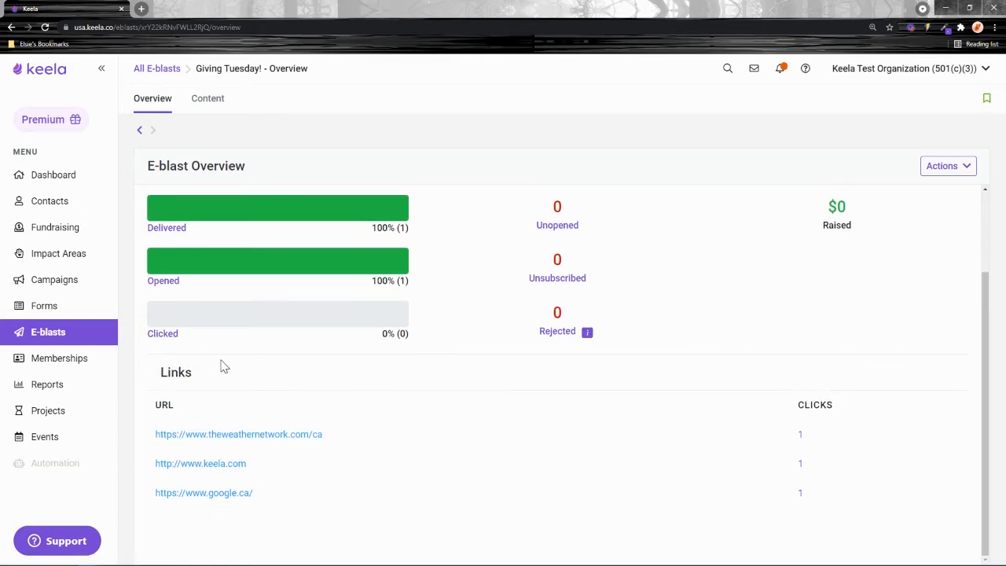
pyautogui.moveTo(218, 374); pyautogui.dragTo(160, 371)
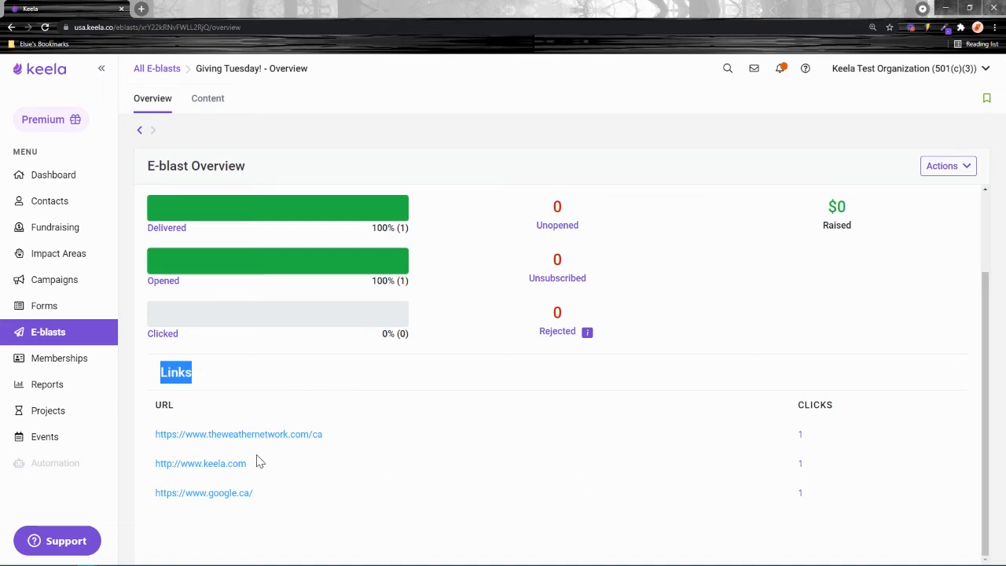
pyautogui.click(254, 370)
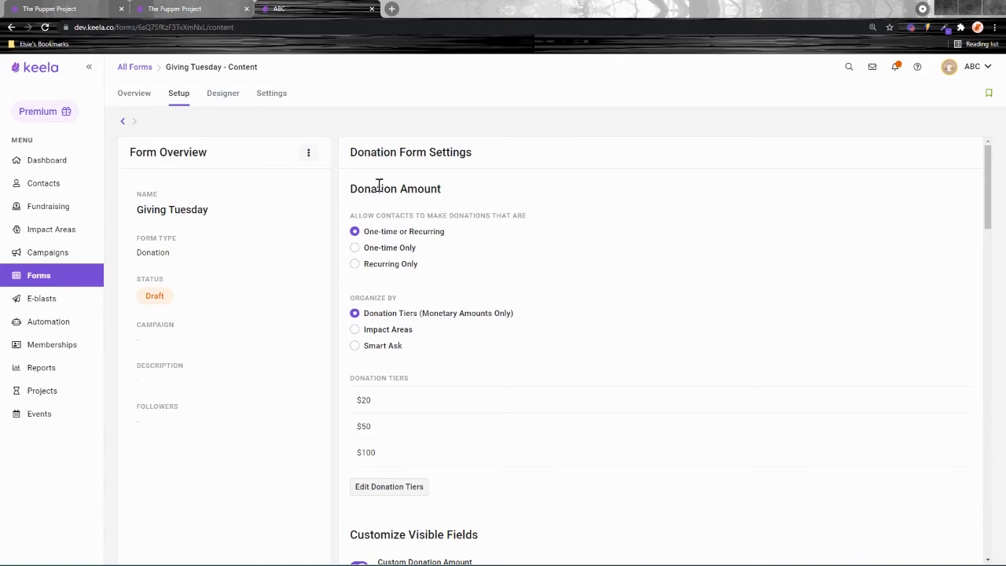
# - Examine the Giving Tuesday donation form's settings, including the donation amount options and Customize Visible Fields section
pyautogui.scroll(-3, 356, 369)
pyautogui.moveTo(507, 370); pyautogui.dragTo(350, 360)
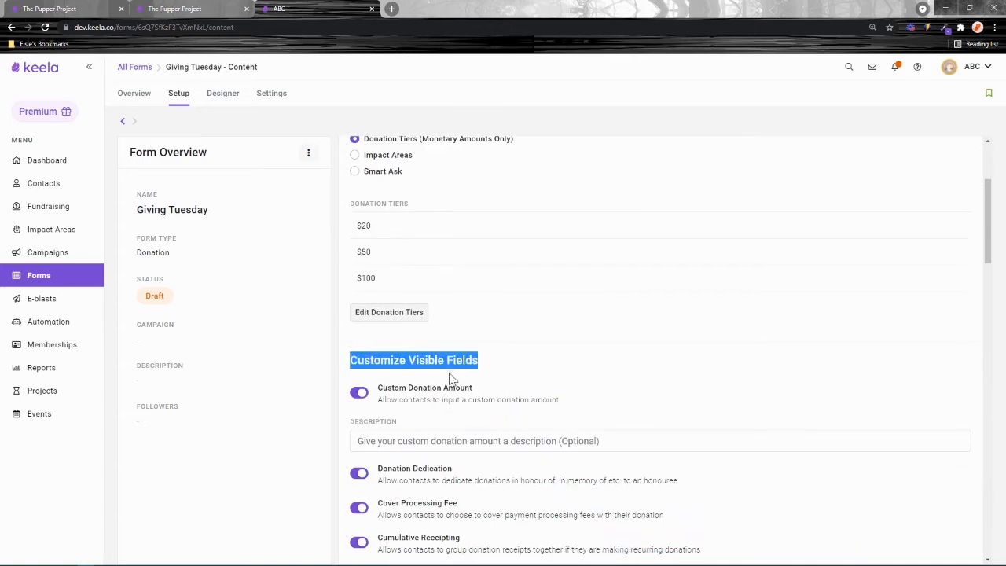
pyautogui.scroll(-3, 453, 379)
pyautogui.scroll(5, 548, 369)
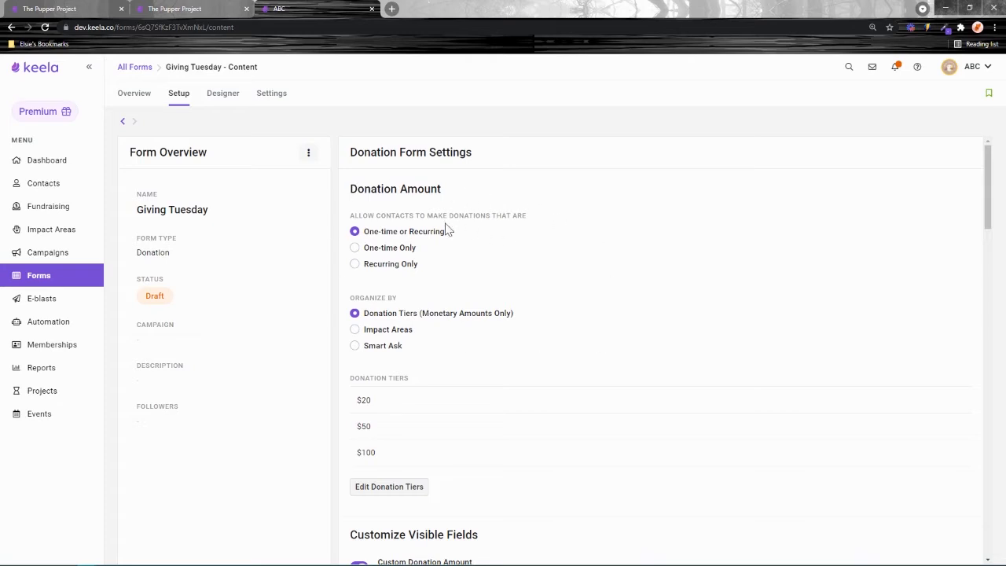
# - Open the form's donation tiers for editing, look over the amount and description fields, and close without saving changes
pyautogui.scroll(-3, 401, 291)
pyautogui.scroll(3, 404, 306)
pyautogui.click(388, 488)
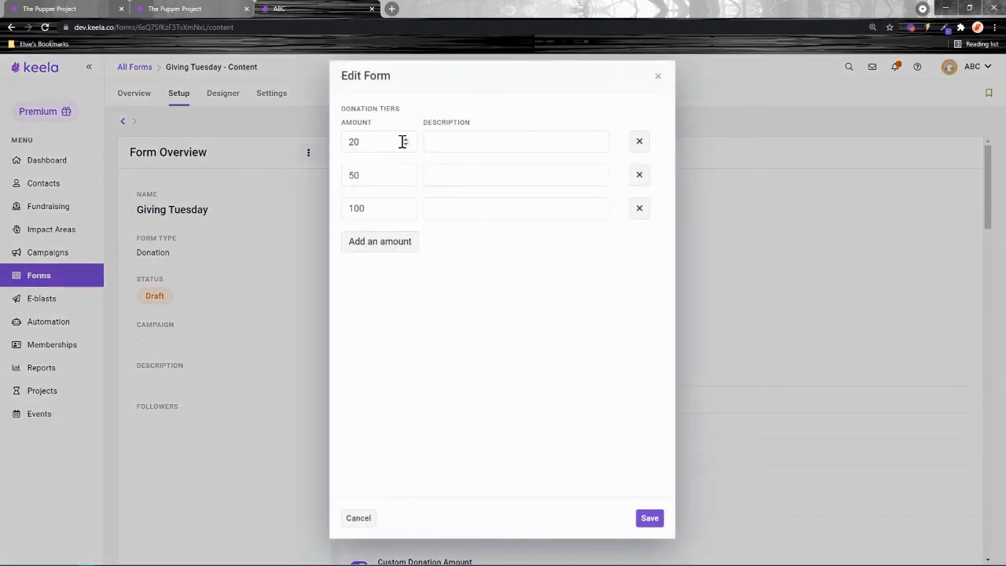
pyautogui.click(352, 140)
pyautogui.doubleClick(354, 141)
pyautogui.click(460, 138)
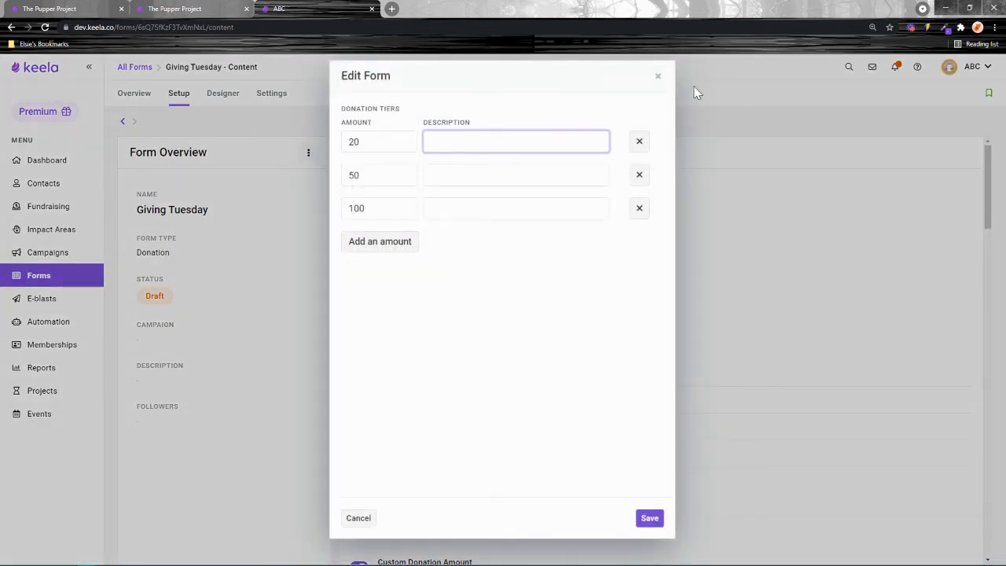
pyautogui.click(657, 76)
# - Examine the Customize Visible Fields section, including the custom donation amount, dedication, processing fee and cumulative receipting options
pyautogui.scroll(-3, 428, 314)
pyautogui.scroll(-1, 428, 315)
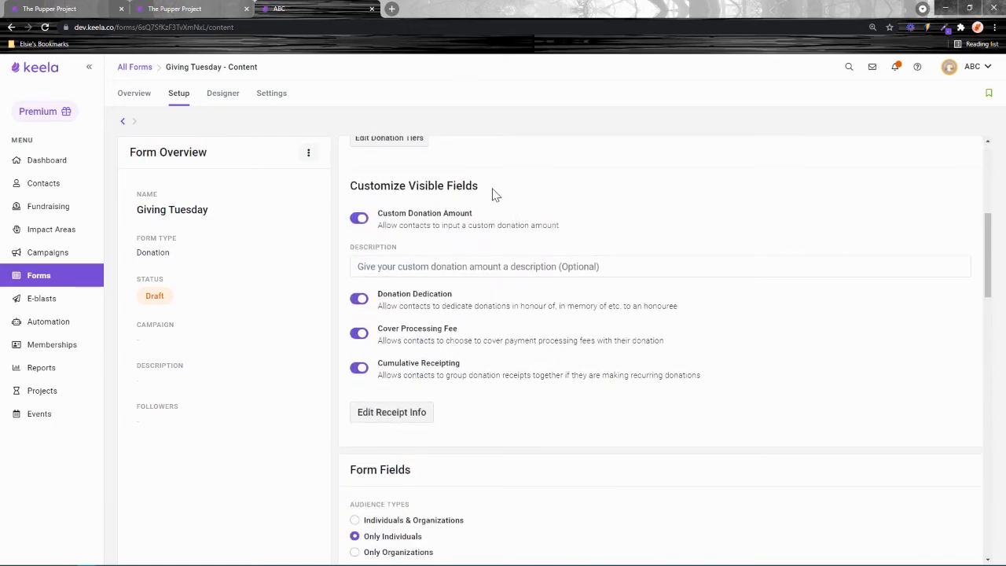
pyautogui.moveTo(483, 188); pyautogui.dragTo(349, 187)
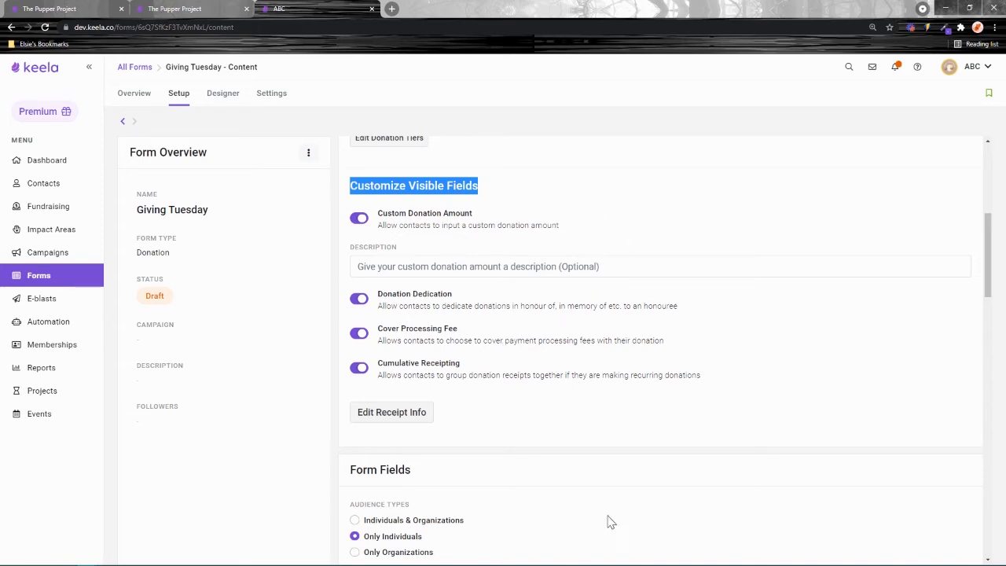
pyautogui.scroll(4, 611, 518)
pyautogui.scroll(-5, 592, 432)
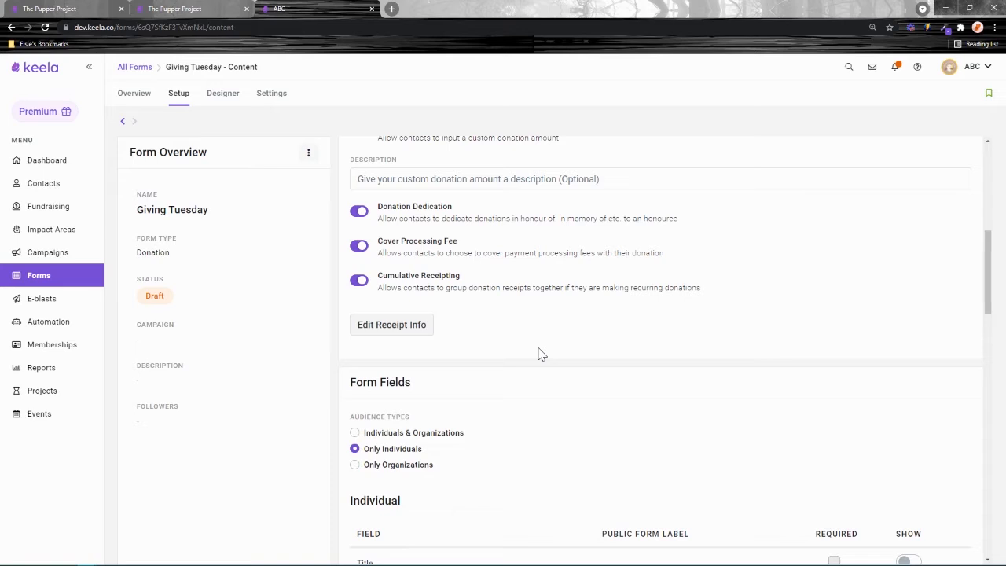
# - Examine the Form Fields section, including its audience types and the list of individual contact fields
pyautogui.scroll(-3, 568, 298)
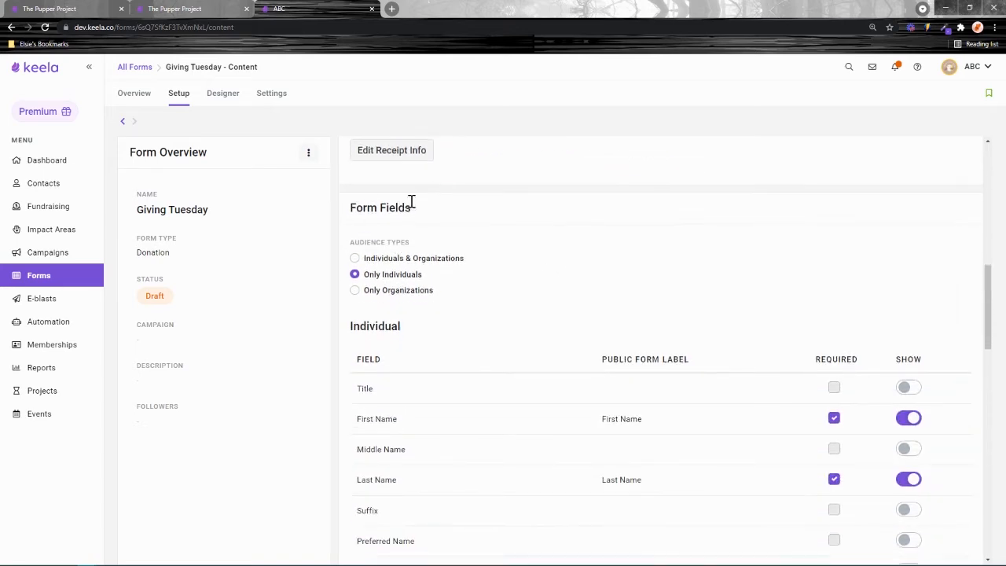
pyautogui.moveTo(410, 206); pyautogui.dragTo(376, 204)
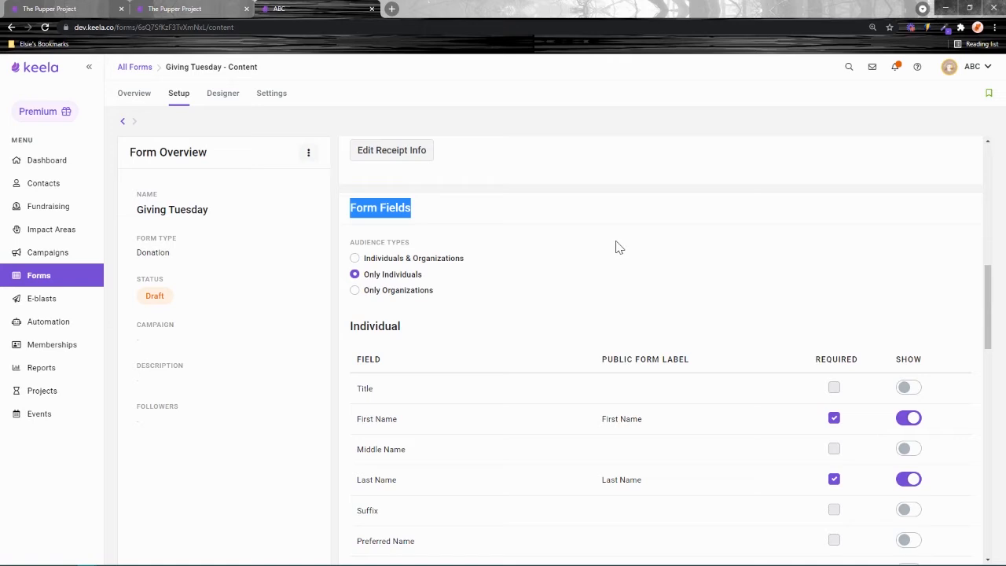
pyautogui.scroll(-1, 590, 275)
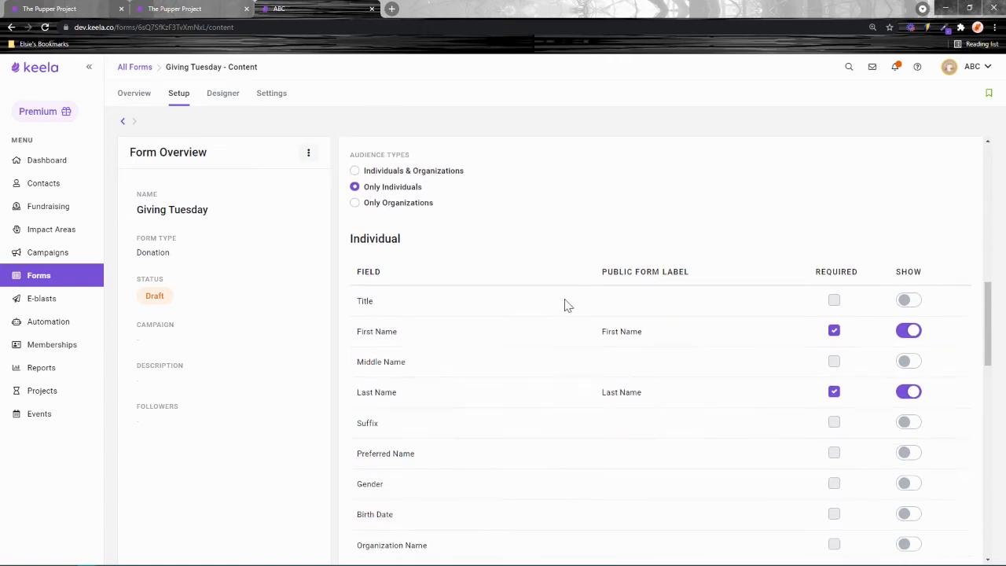
pyautogui.scroll(-1, 444, 383)
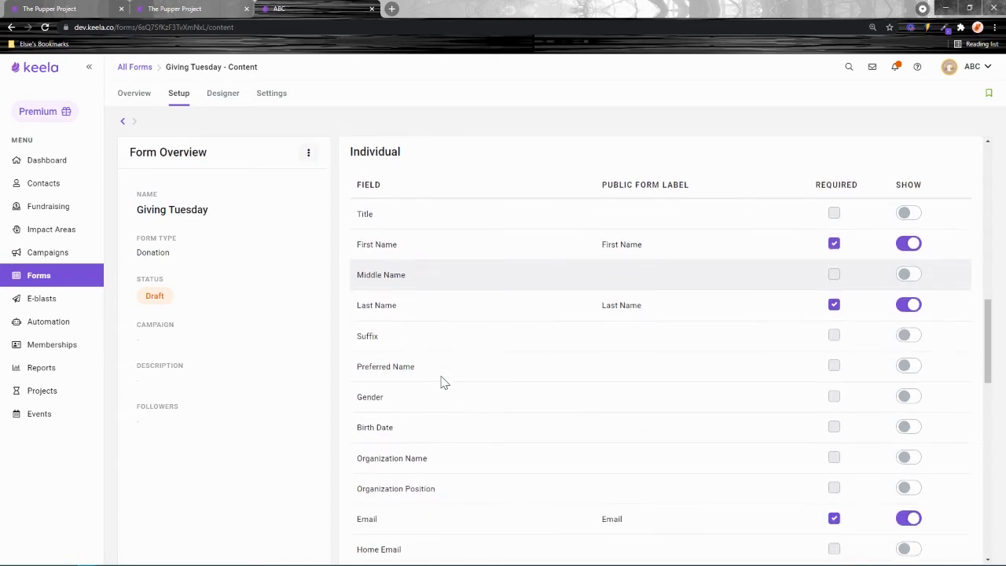
pyautogui.scroll(-5, 437, 369)
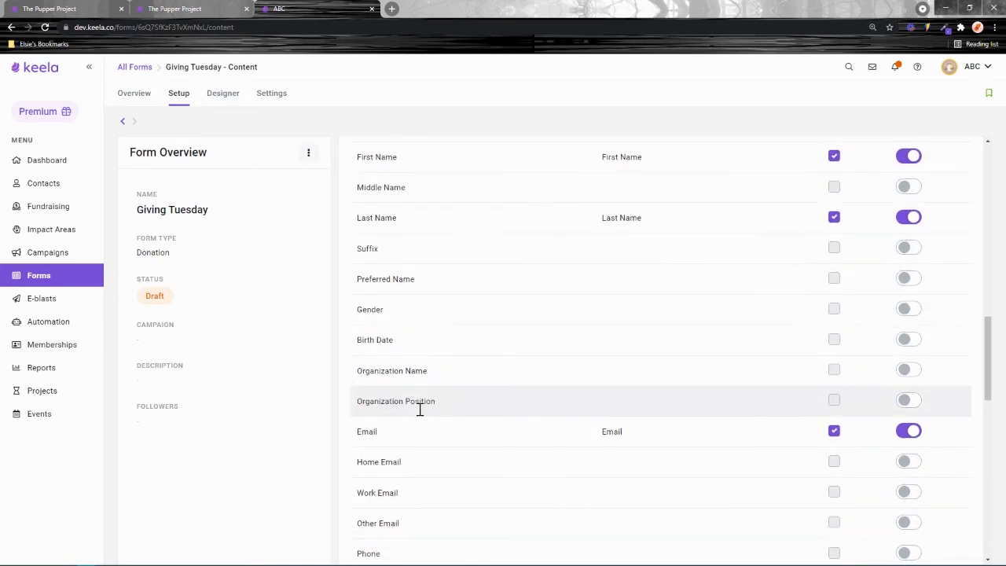
pyautogui.scroll(1, 442, 384)
pyautogui.scroll(5, 440, 349)
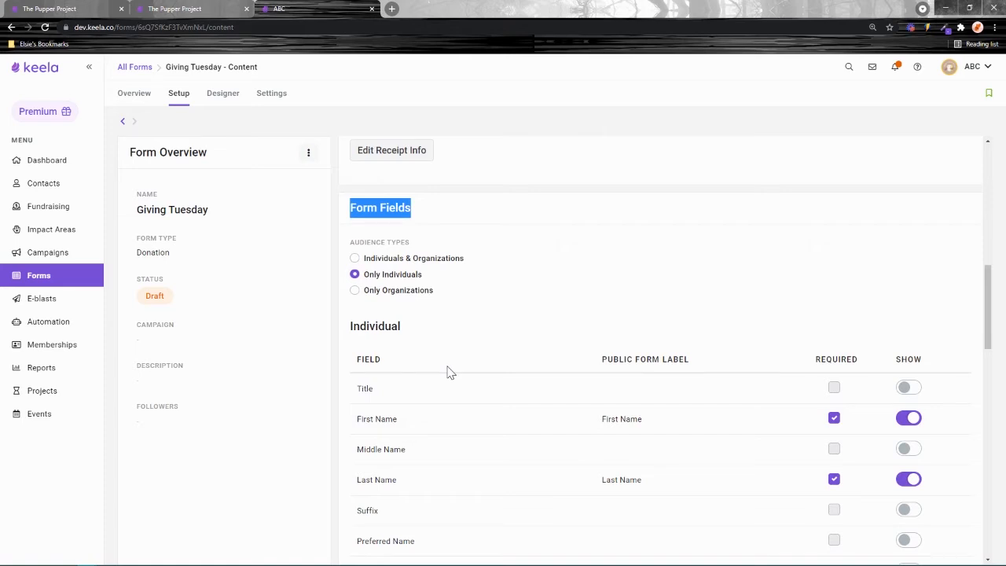
pyautogui.scroll(-1, 482, 370)
# - Examine the Public Form Label column of the Individual fields, comparing the First Name field with its public label
pyautogui.moveTo(681, 268); pyautogui.dragTo(610, 282)
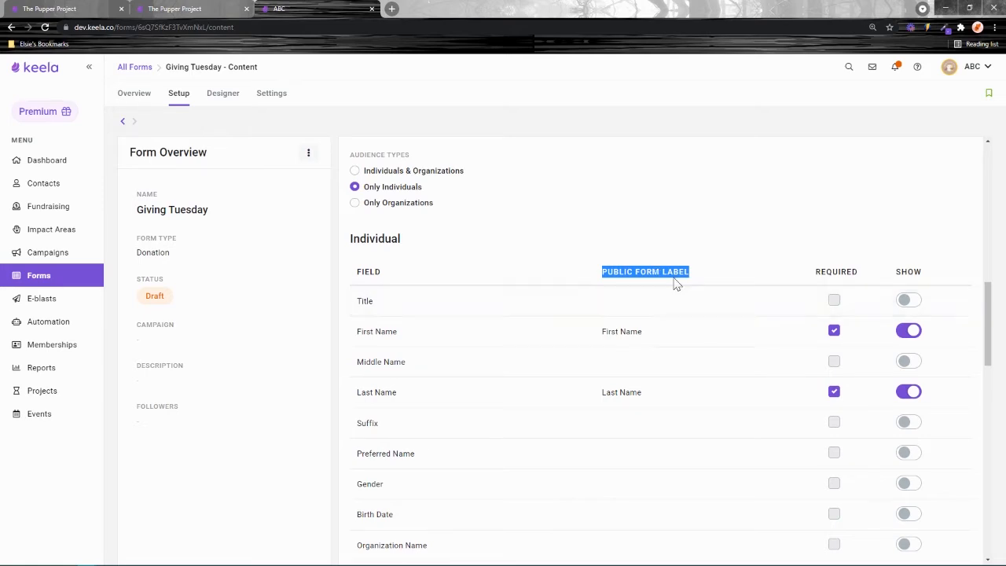
pyautogui.scroll(-1, 644, 288)
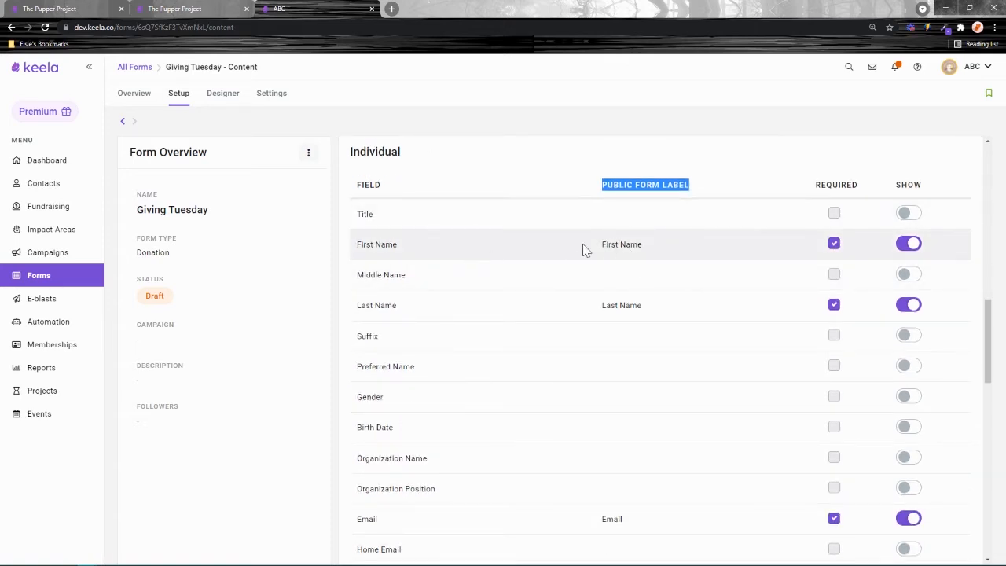
pyautogui.moveTo(397, 244); pyautogui.dragTo(355, 247)
pyautogui.click(396, 248)
pyautogui.click(646, 250)
pyautogui.click(648, 250)
pyautogui.moveTo(649, 249); pyautogui.dragTo(604, 248)
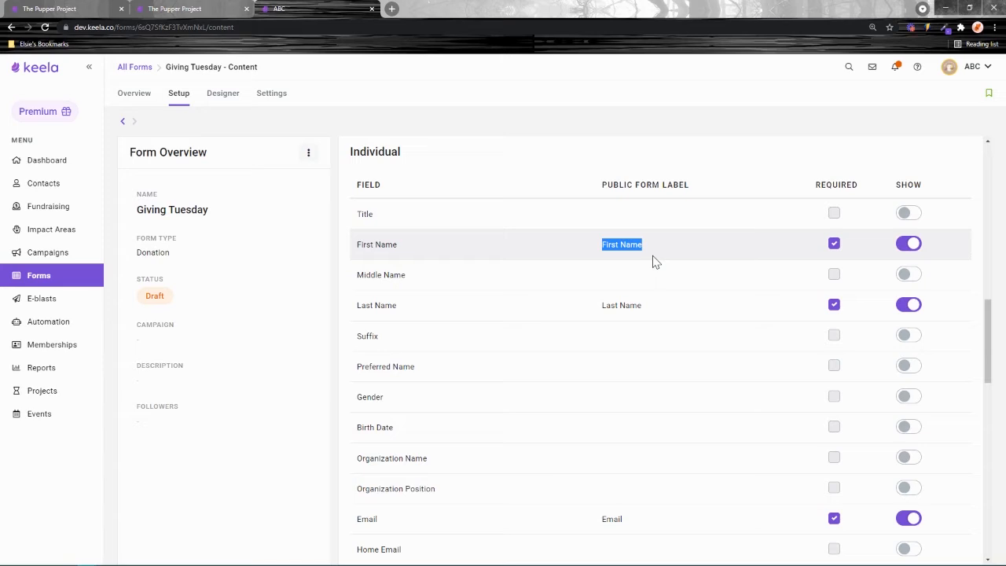
pyautogui.click(623, 249)
# - Set the form's audience type to Individuals & Organizations and look through the Individual and Organization field lists
pyautogui.scroll(5, 635, 271)
pyautogui.scroll(-1, 637, 337)
pyautogui.moveTo(413, 296); pyautogui.dragTo(344, 302)
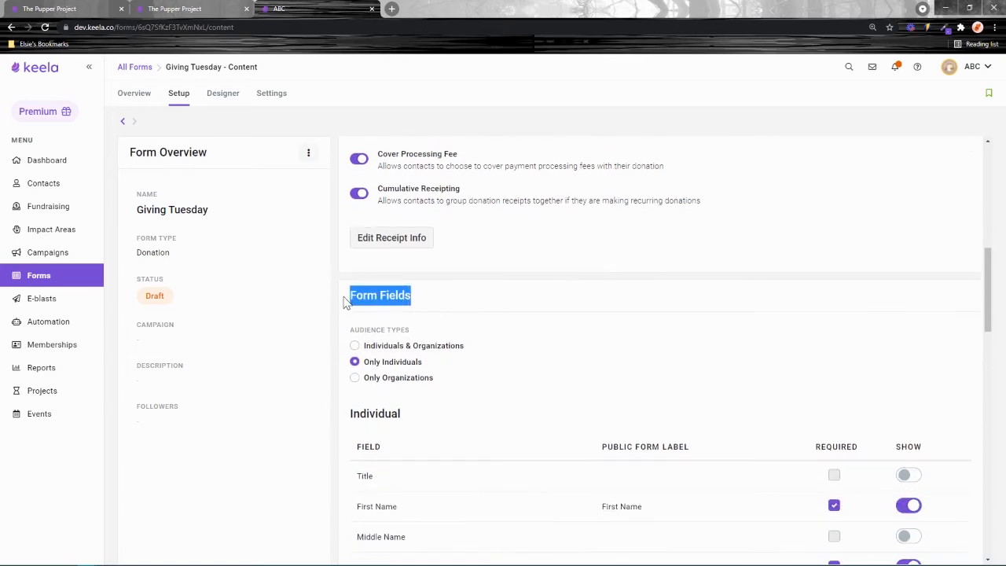
pyautogui.scroll(-1, 406, 294)
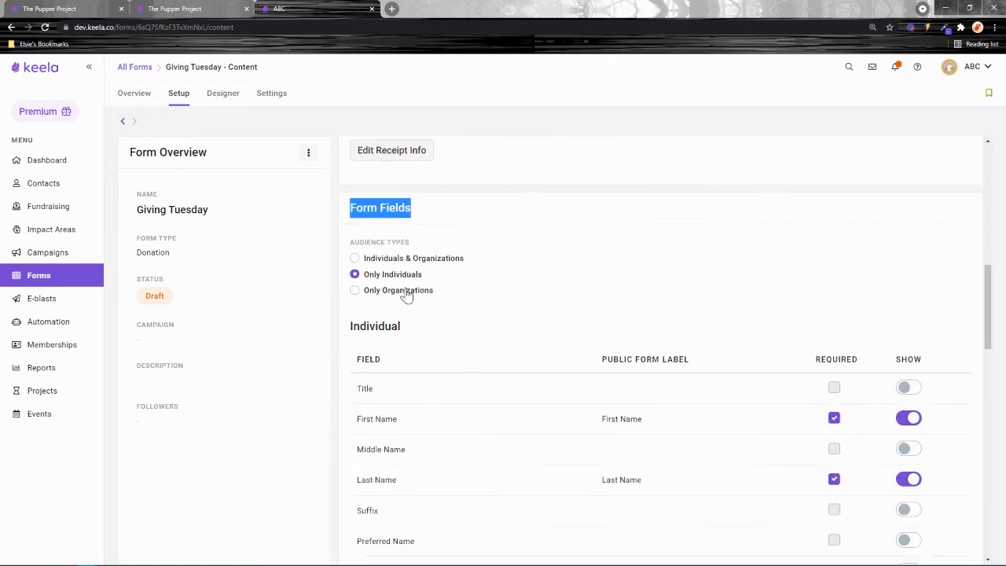
pyautogui.click(422, 206)
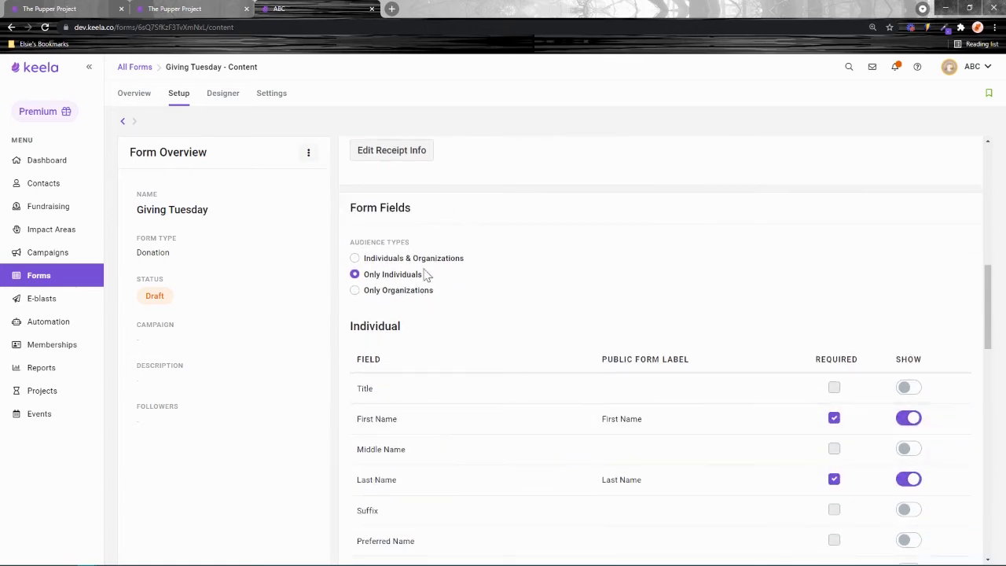
pyautogui.moveTo(417, 246); pyautogui.dragTo(351, 244)
pyautogui.click(354, 258)
pyautogui.scroll(-3, 528, 318)
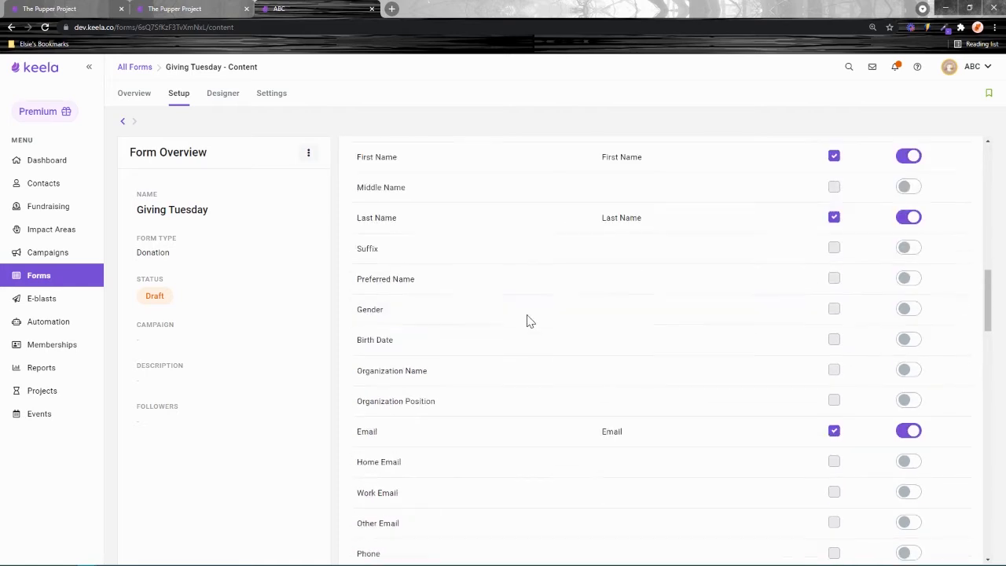
pyautogui.scroll(-10, 528, 318)
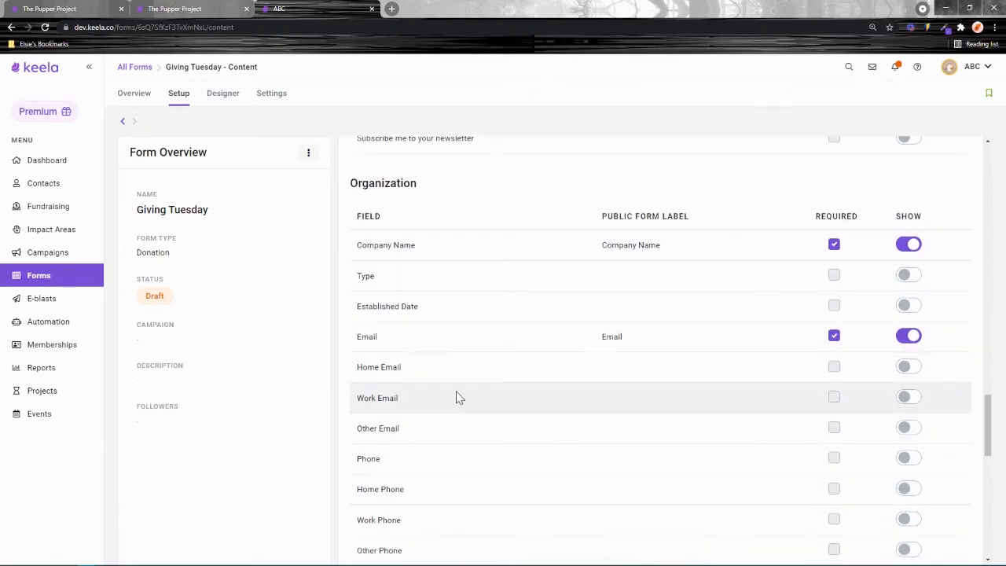
pyautogui.scroll(10, 471, 392)
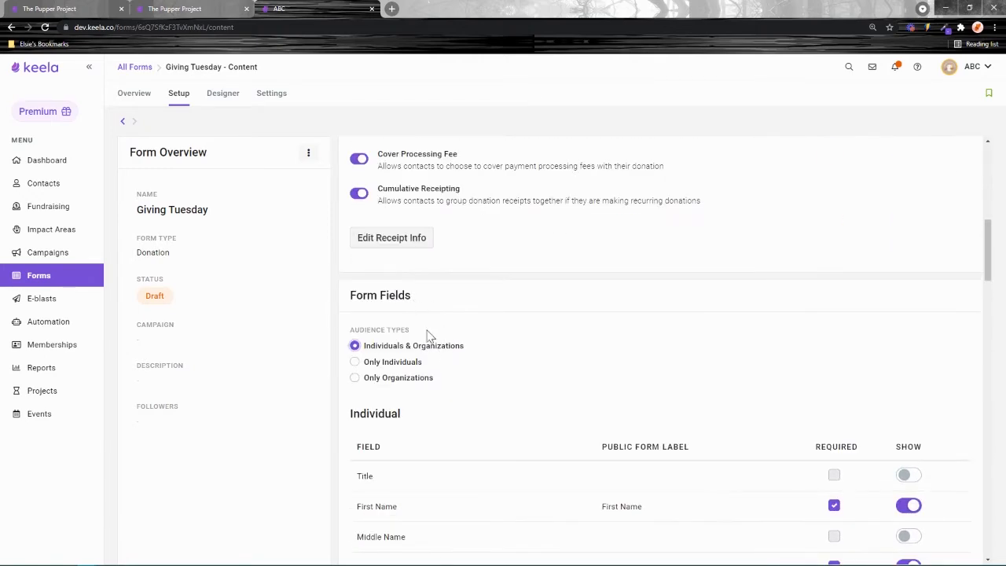
# - Set the form's audience type back to Only Individuals and look through the Individual field list
pyautogui.click(355, 361)
pyautogui.scroll(-3, 503, 314)
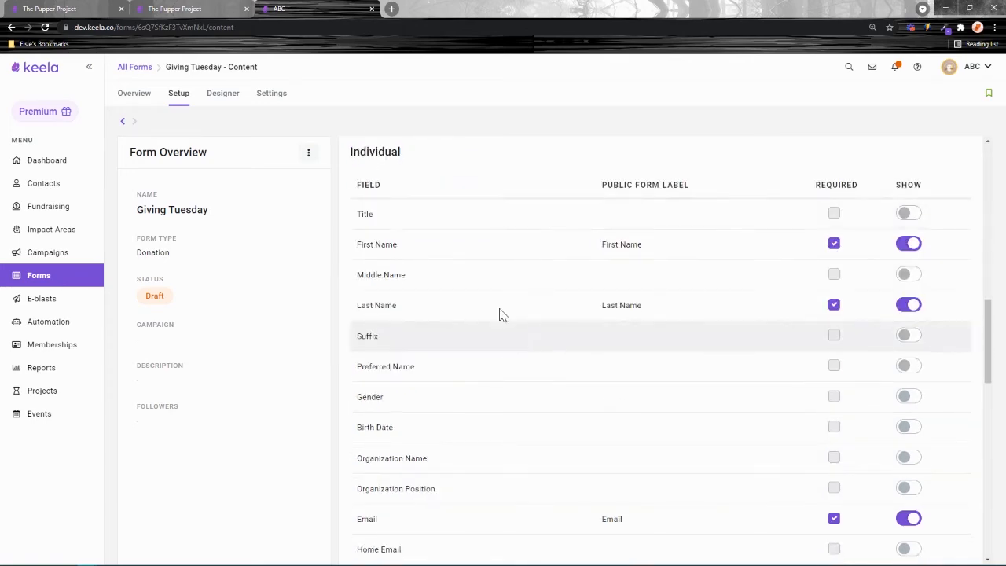
pyautogui.scroll(-10, 503, 314)
pyautogui.scroll(12, 432, 283)
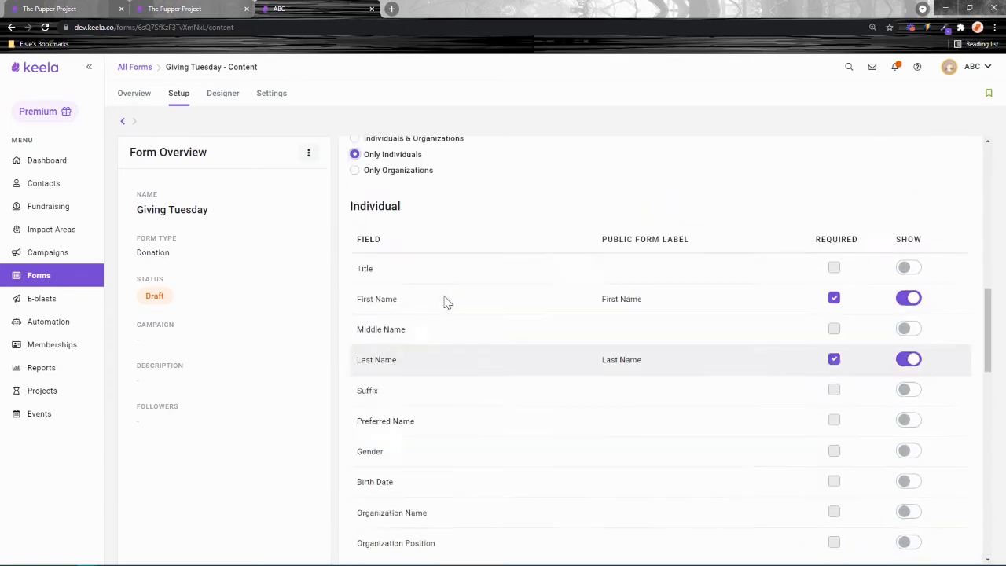
pyautogui.scroll(3, 442, 304)
# - Open a new question for the Form Questions section, view its settings, and close it without adding anything
pyautogui.scroll(-12, 437, 307)
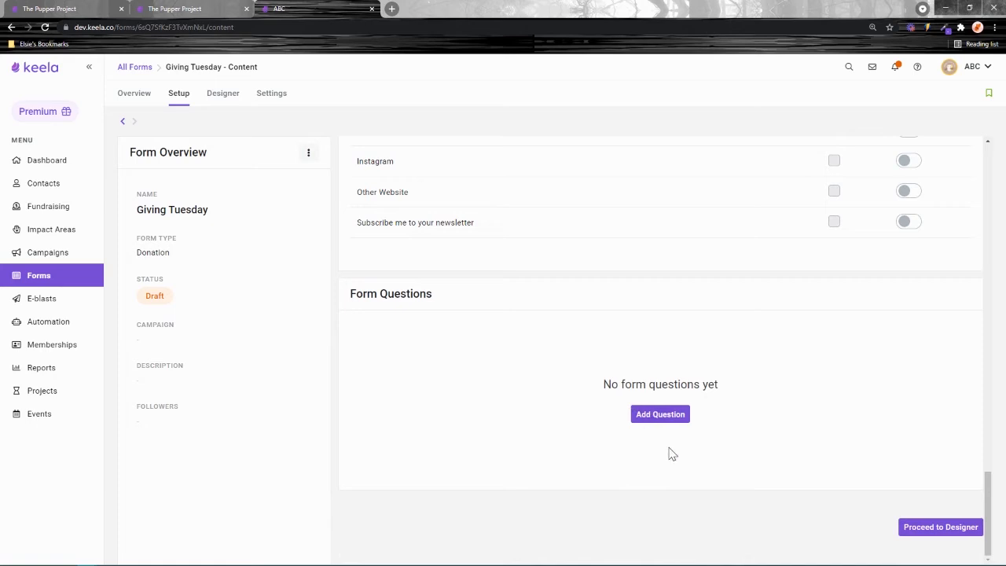
pyautogui.click(680, 414)
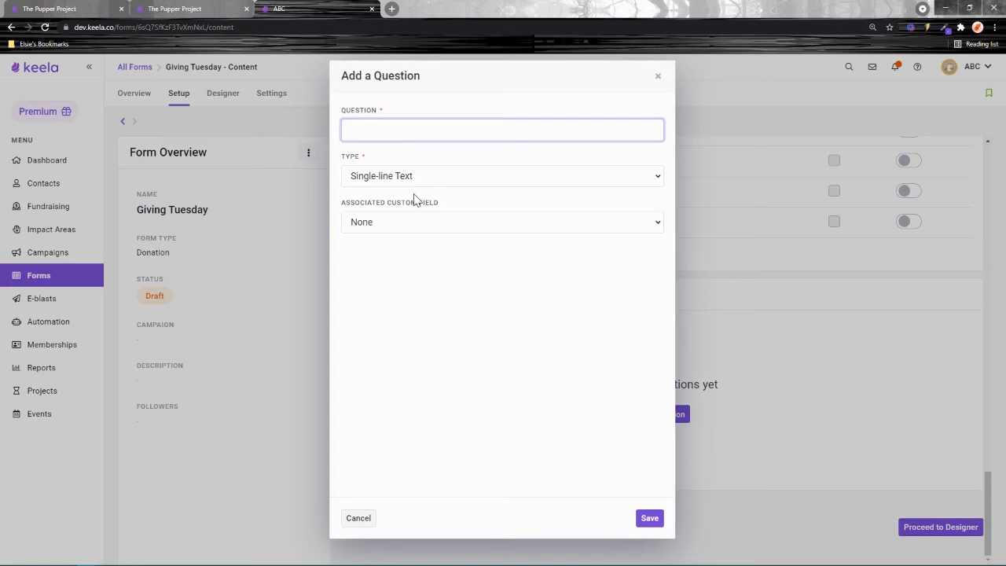
pyautogui.click(658, 78)
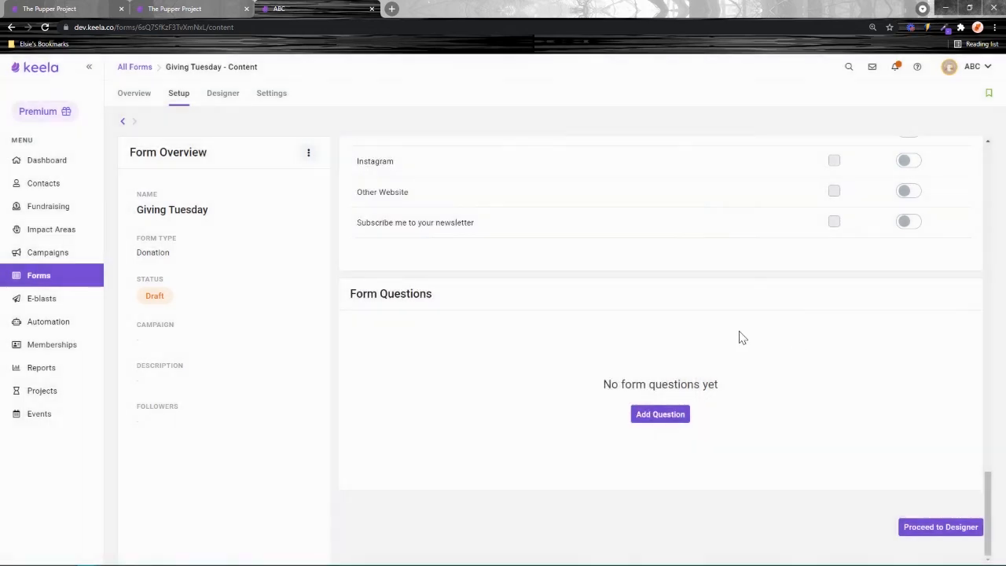
# - Review the Form Fields, Donation Tiers and Customize Visible Fields sections of the form setup once more
pyautogui.scroll(15, 705, 414)
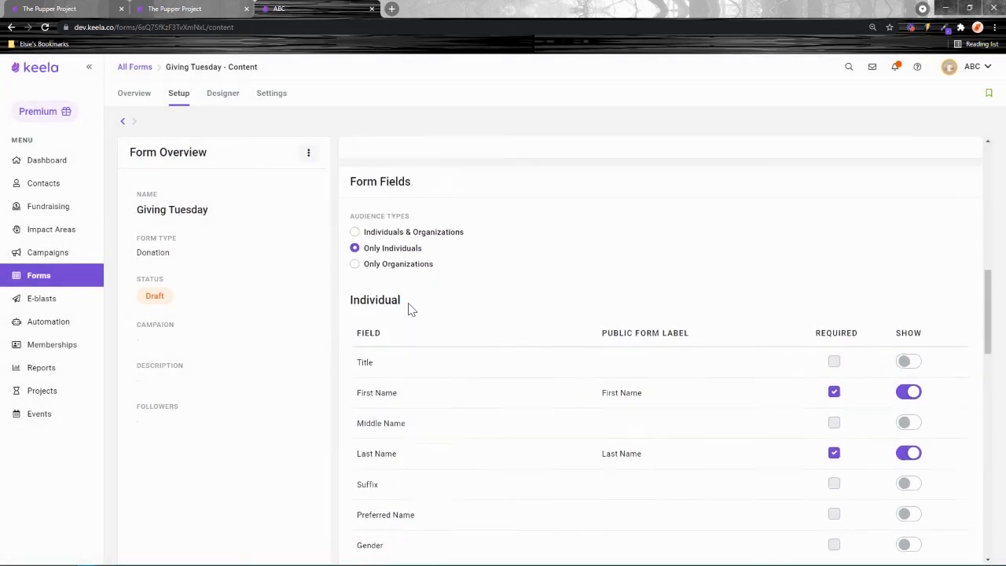
pyautogui.moveTo(415, 377); pyautogui.dragTo(346, 385)
pyautogui.scroll(3, 418, 382)
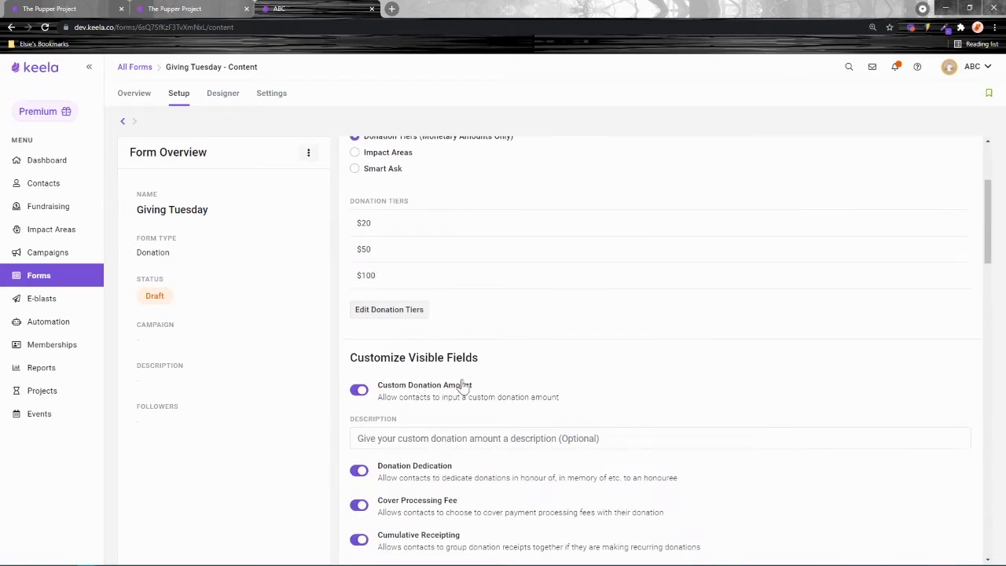
pyautogui.moveTo(492, 360); pyautogui.dragTo(349, 358)
pyautogui.scroll(-3, 392, 347)
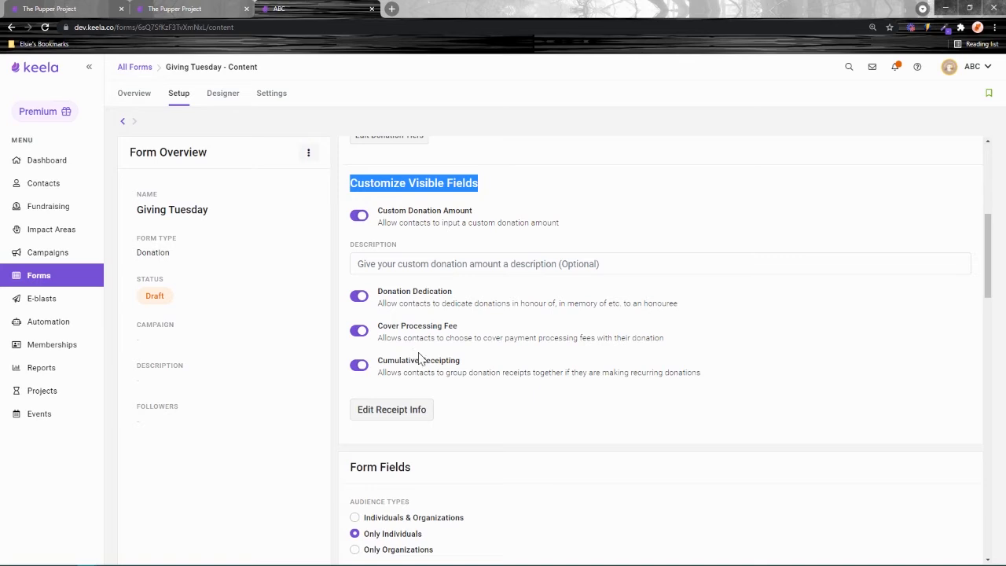
pyautogui.scroll(3, 545, 359)
pyautogui.scroll(-3, 555, 360)
# - Open the Giving Tuesday form's designer and examine the form page preview, from the Donation Information heading down to the contact fields
pyautogui.click(223, 97)
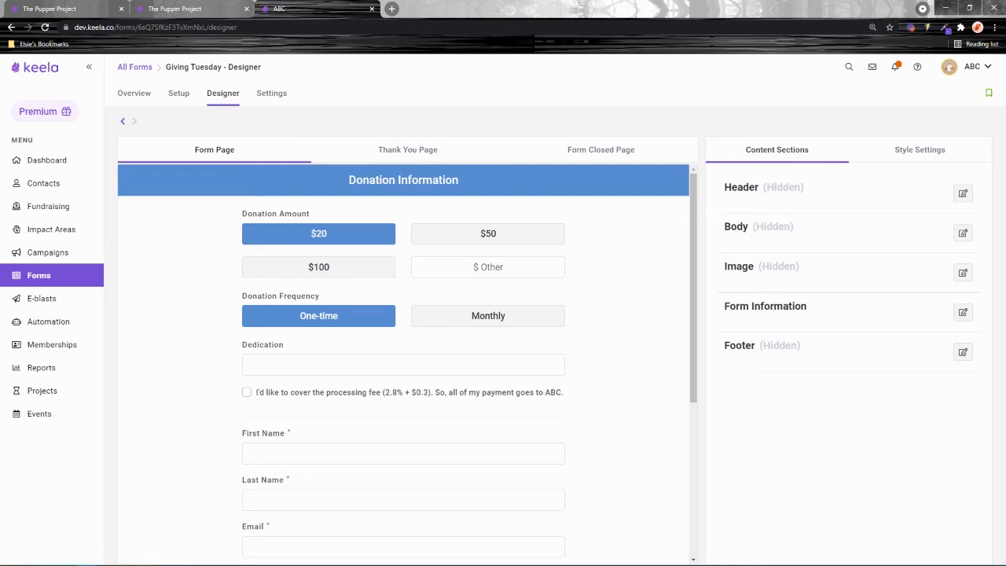
pyautogui.moveTo(472, 187); pyautogui.dragTo(347, 187)
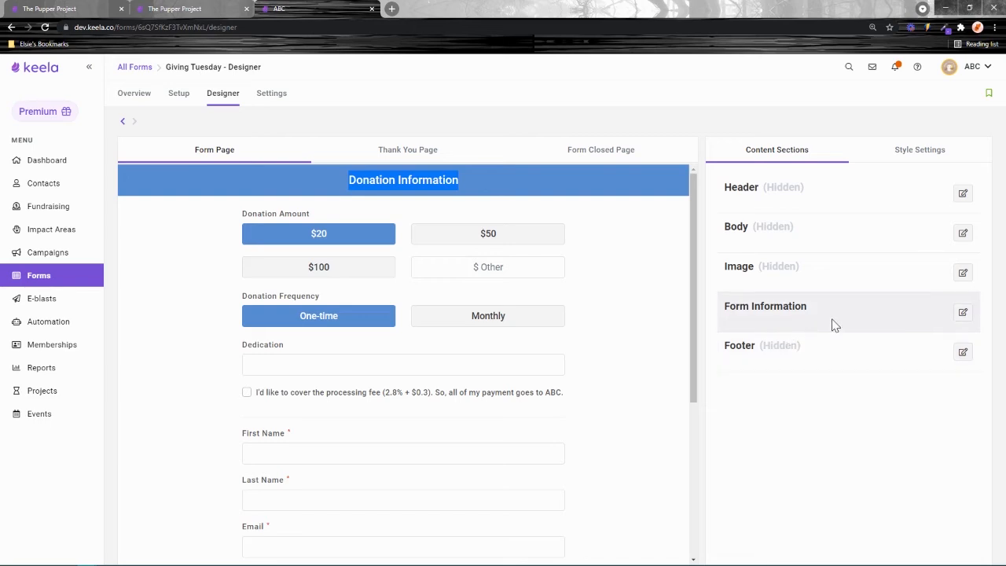
pyautogui.moveTo(830, 305); pyautogui.dragTo(723, 310)
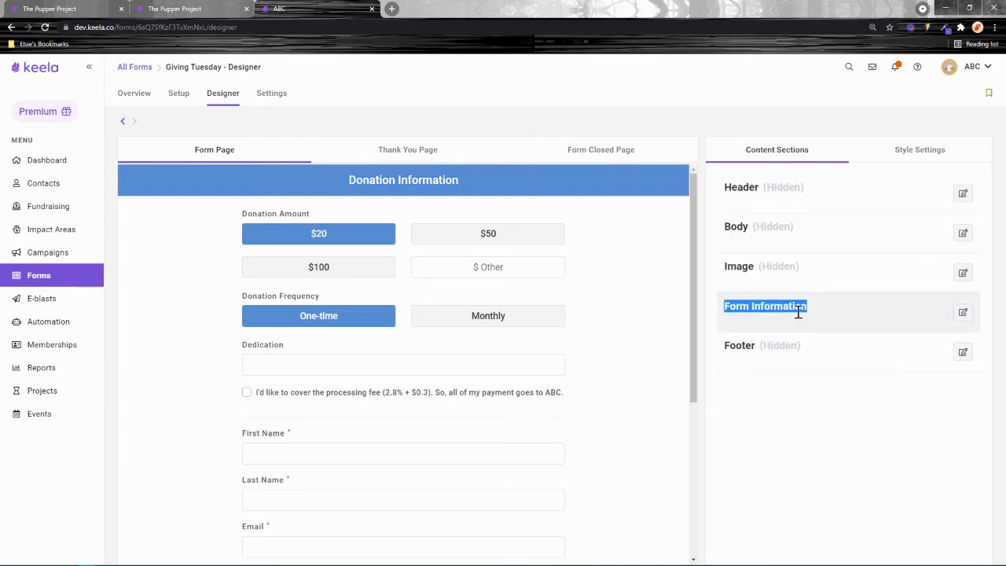
pyautogui.click(611, 349)
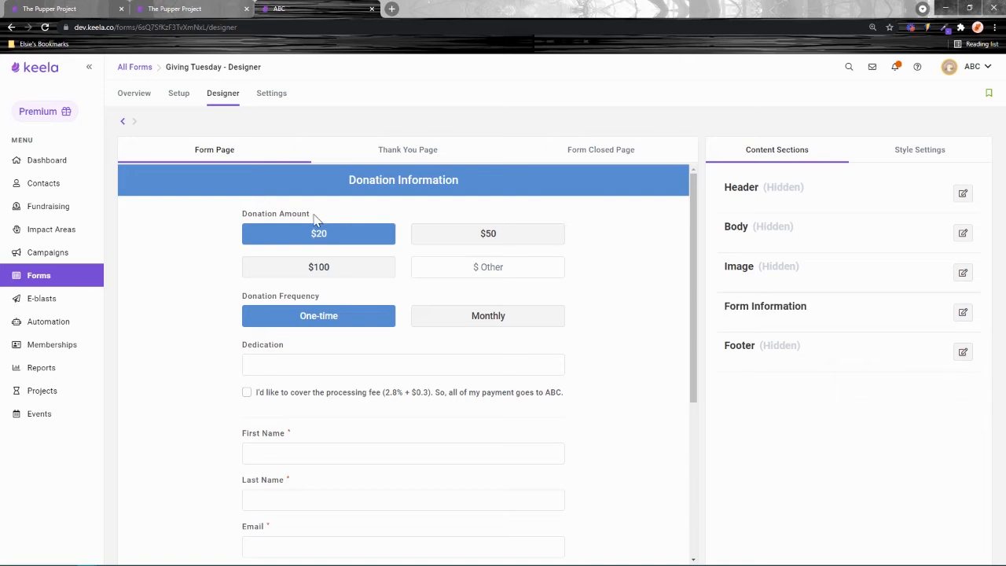
pyautogui.moveTo(319, 217); pyautogui.dragTo(232, 223)
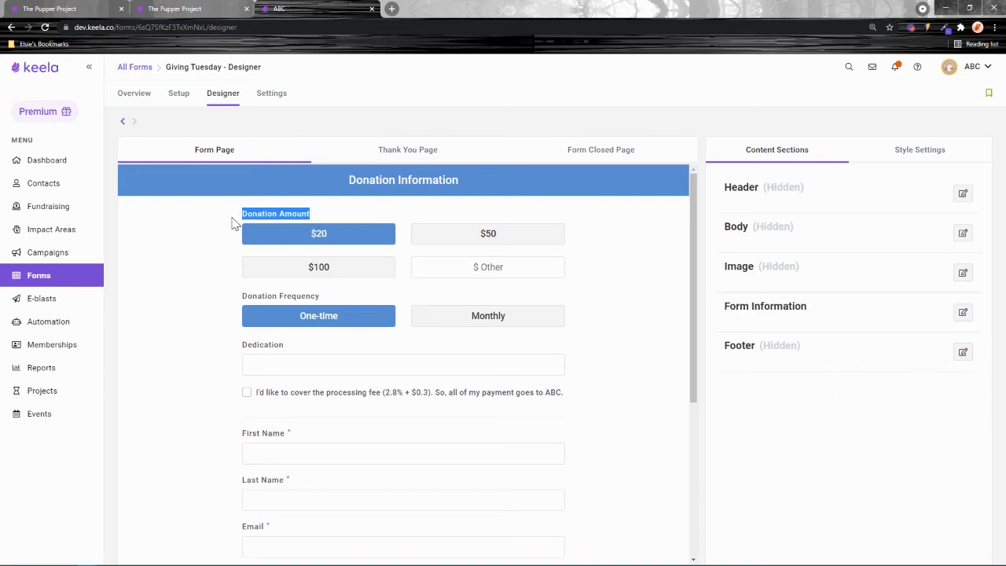
pyautogui.moveTo(318, 294); pyautogui.dragTo(242, 299)
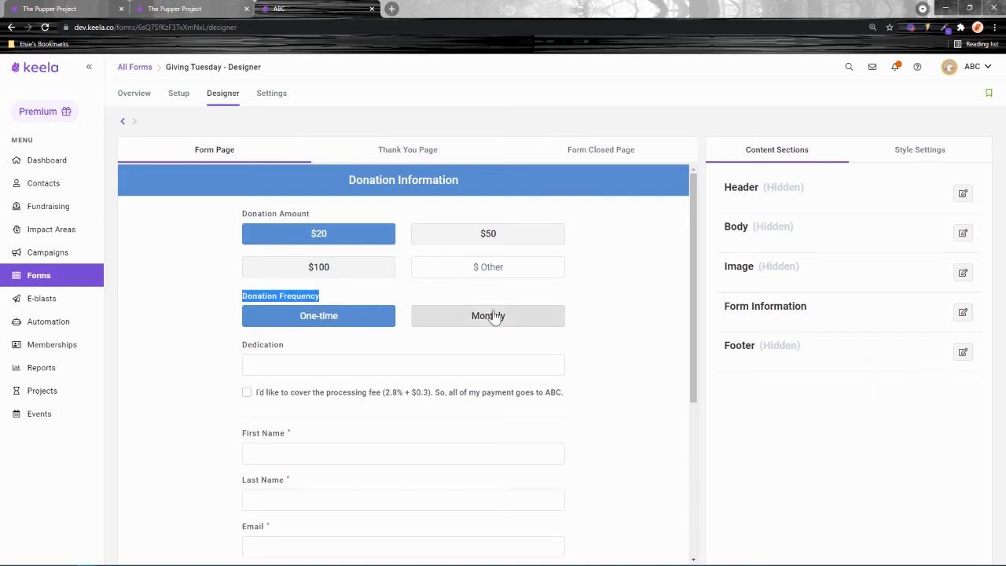
pyautogui.doubleClick(292, 352)
pyautogui.scroll(-1, 318, 358)
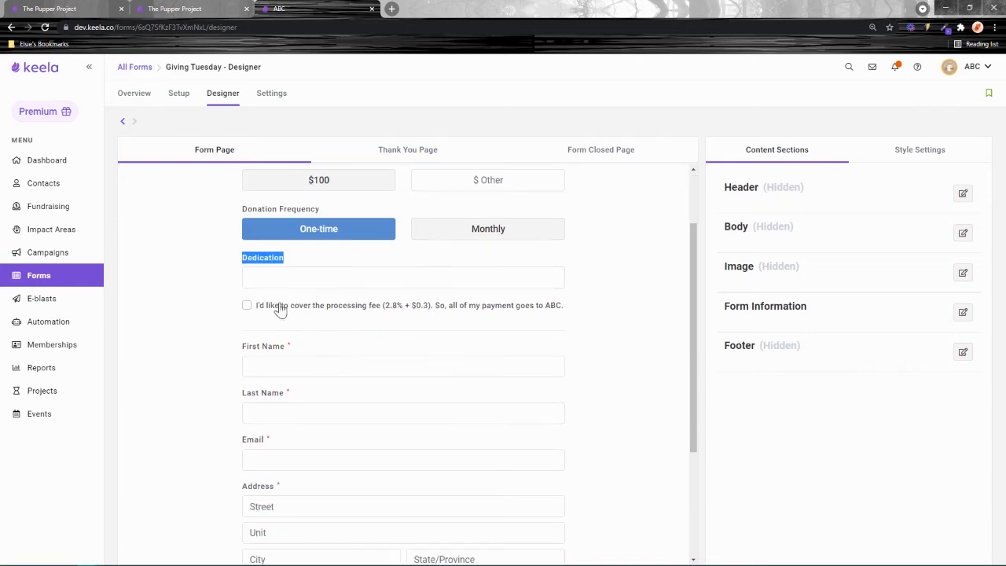
pyautogui.moveTo(259, 307); pyautogui.dragTo(560, 318)
pyautogui.moveTo(289, 360); pyautogui.dragTo(265, 359)
pyautogui.moveTo(281, 397); pyautogui.dragTo(271, 398)
pyautogui.click(654, 341)
pyautogui.scroll(1, 636, 374)
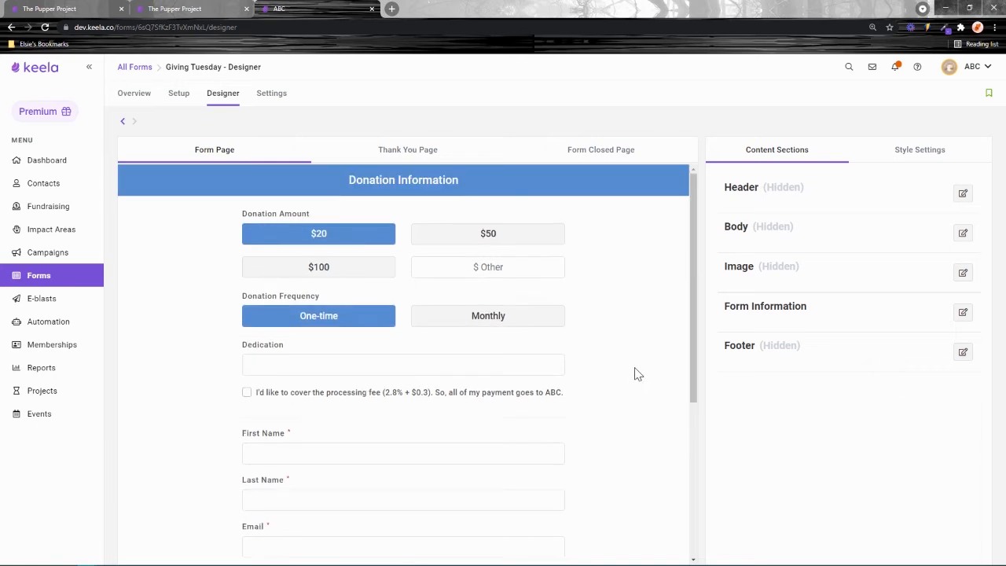
# - View the Body section's title and content settings, then close them without making changes
pyautogui.click(963, 234)
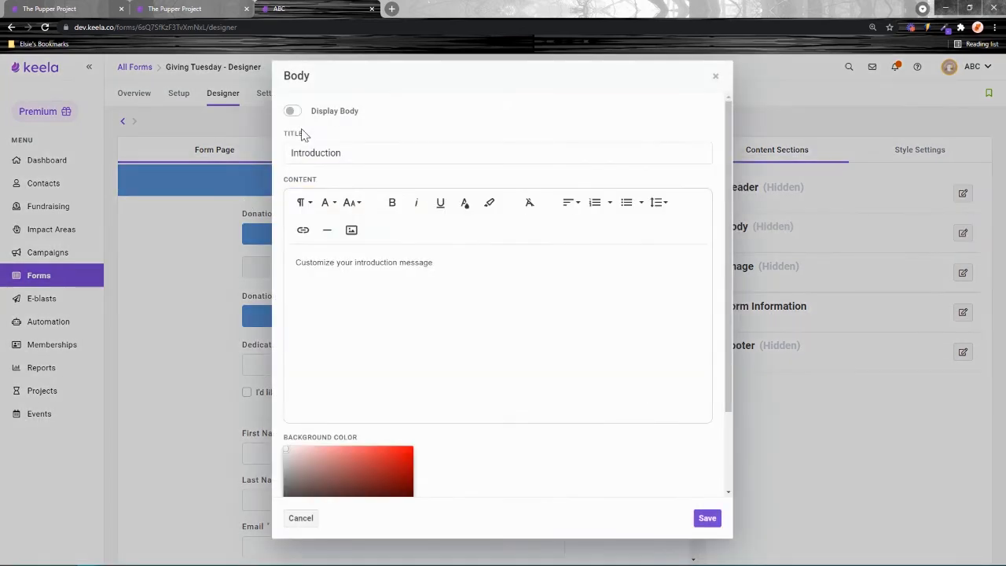
pyautogui.moveTo(319, 150); pyautogui.dragTo(301, 154)
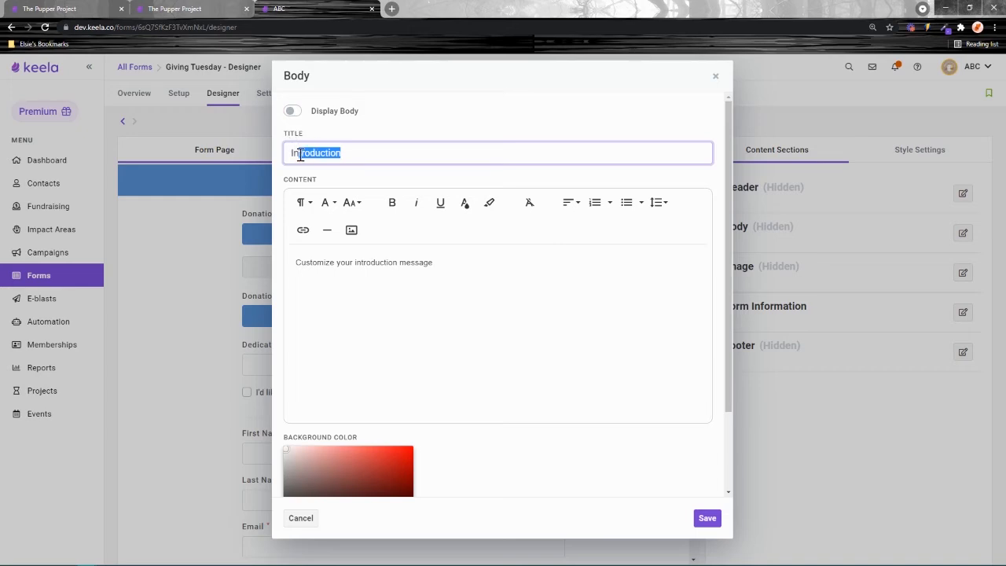
pyautogui.click(340, 306)
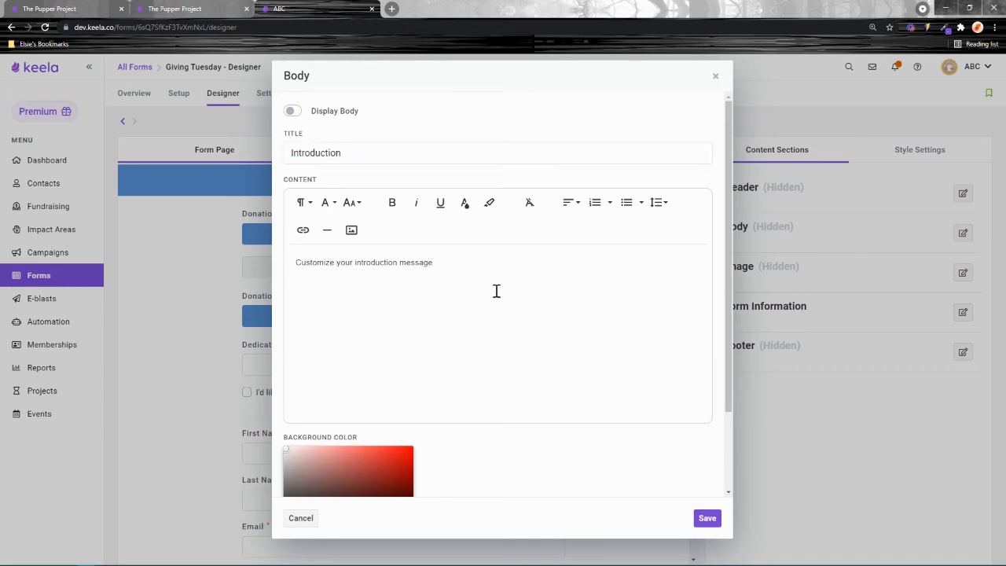
pyautogui.click(716, 75)
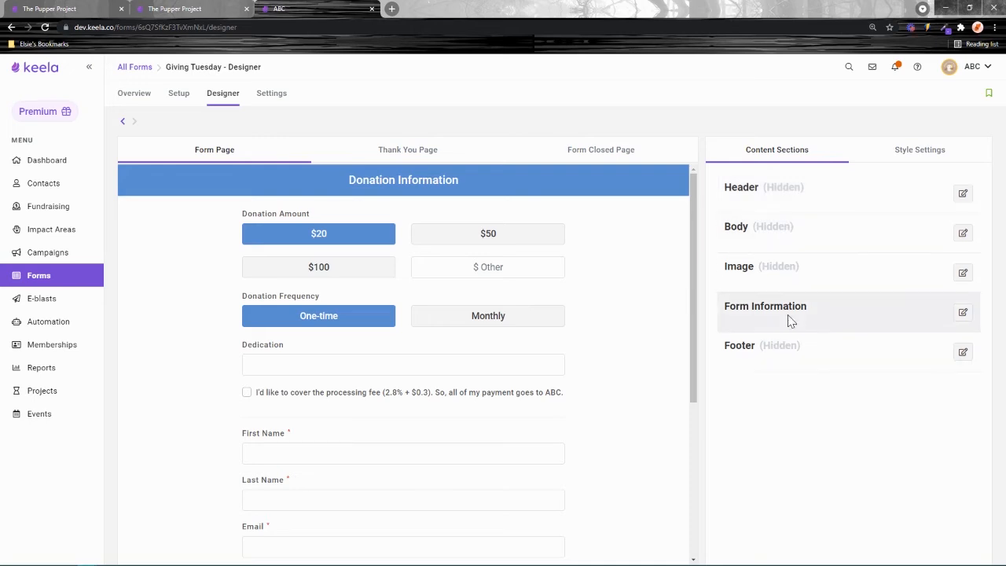
# - Open the Form Information section's settings and look through the Individual Fields and Organization Fields labels
pyautogui.moveTo(807, 308); pyautogui.dragTo(723, 307)
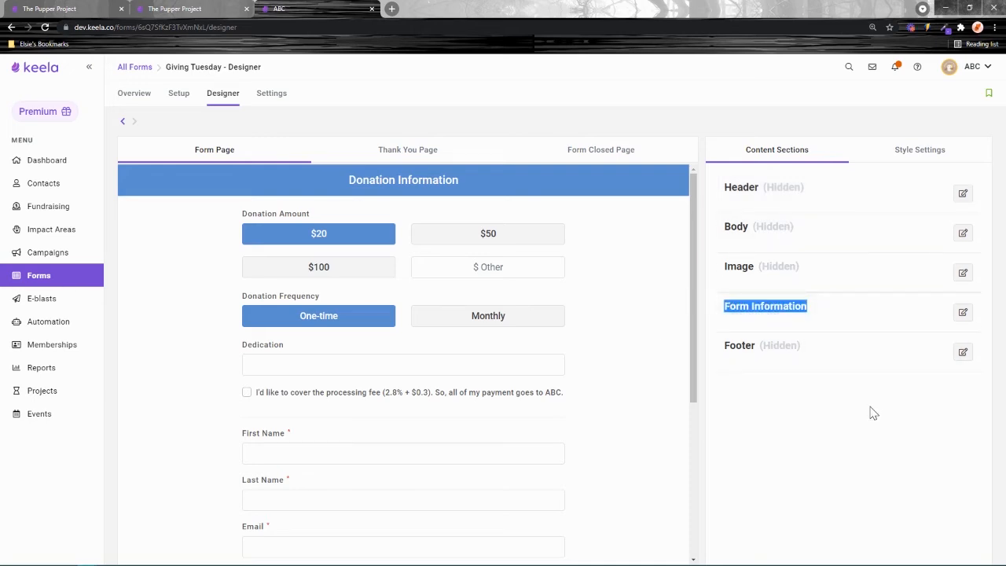
pyautogui.click(962, 313)
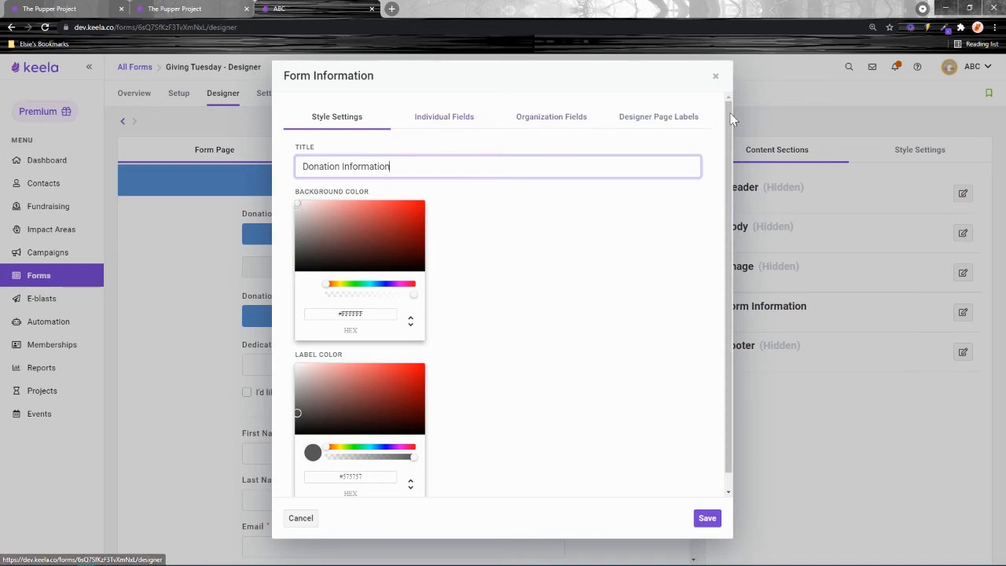
pyautogui.click(447, 119)
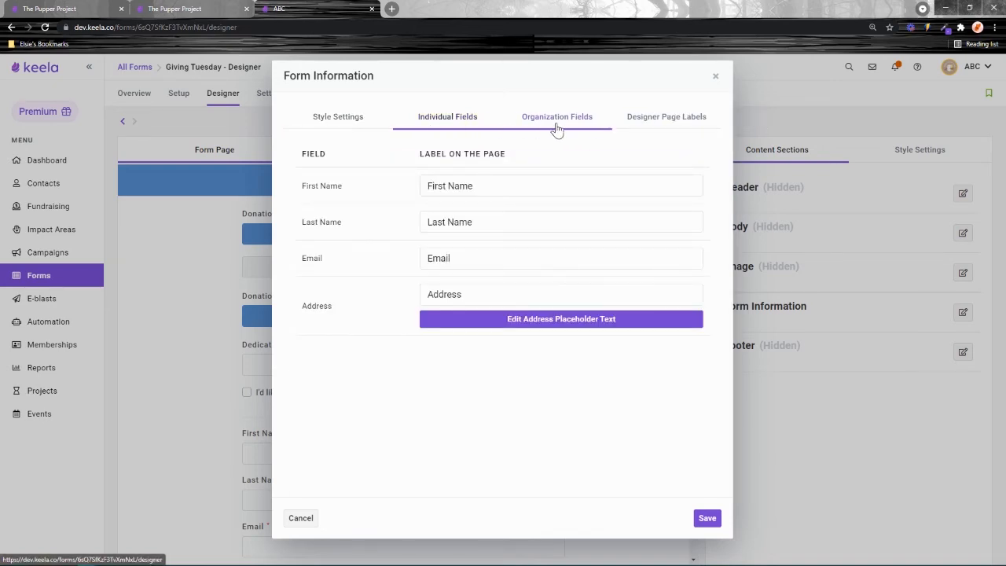
pyautogui.click(558, 124)
pyautogui.click(471, 125)
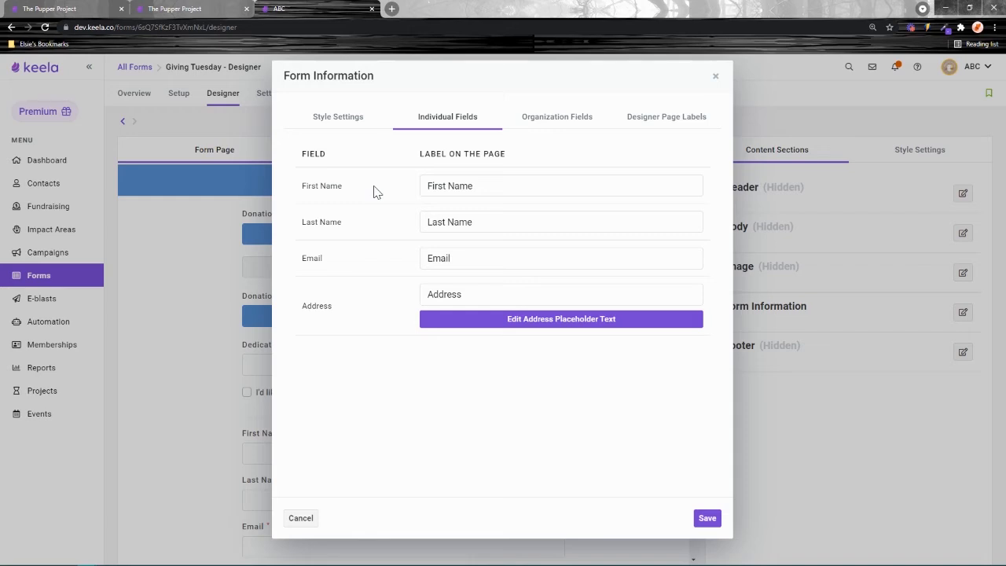
pyautogui.click(555, 125)
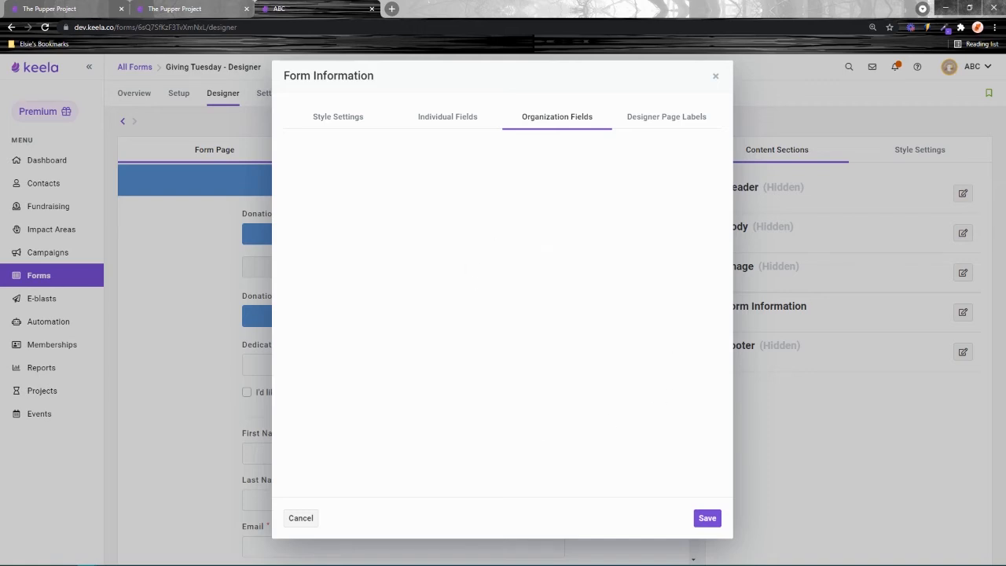
# - Relabel the individual First Name field as "What's your First Name?" and the Last Name field as "What's your Last Name?"
pyautogui.click(429, 125)
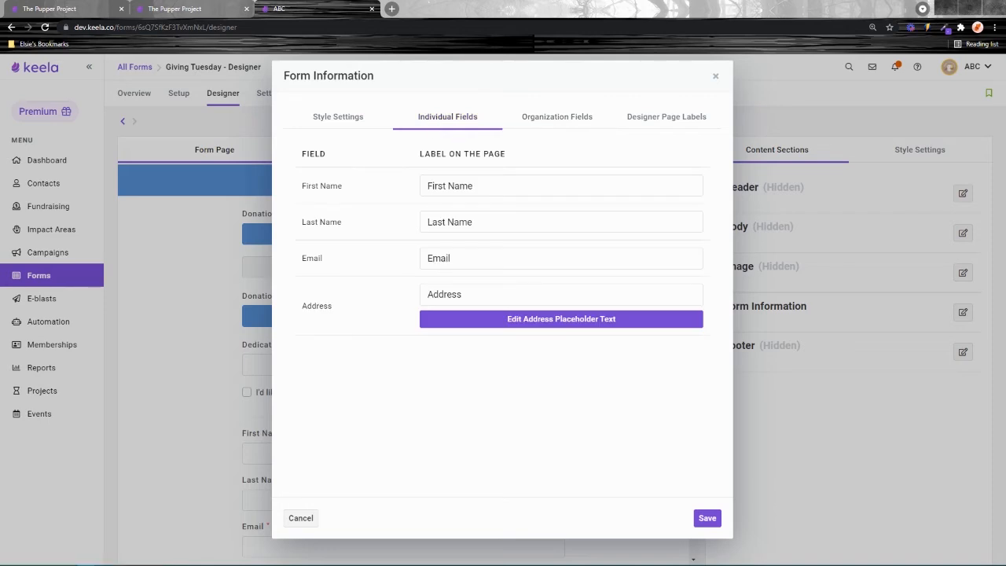
pyautogui.tripleClick(464, 177)
pyautogui.write("What's your First Name?")
pyautogui.click(437, 226)
pyautogui.hotkey('ctrl', 'a')
pyautogui.write("What's your Last Name?")
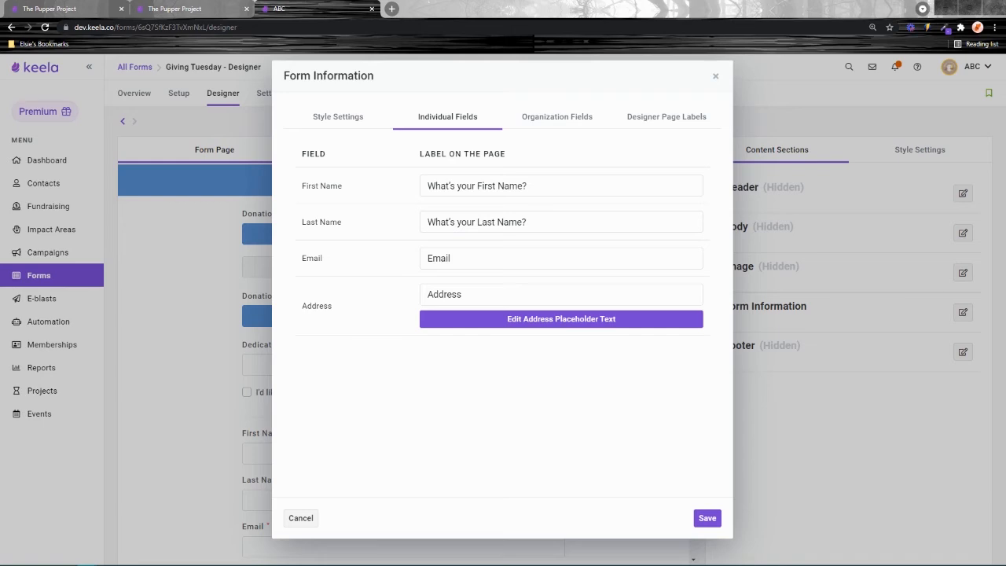
# - Relabel the individual Email field as "What's your Email Address?" and the Address field as "Where should we send mail to?"
pyautogui.click(505, 257)
pyautogui.hotkey('ctrl', 'a')
pyautogui.write("What's your Email Address?")
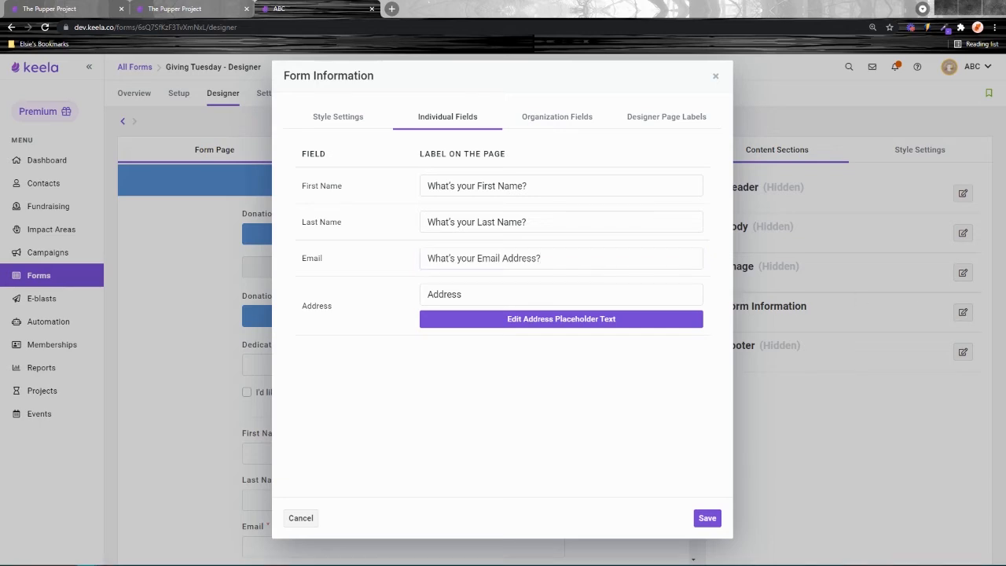
pyautogui.click(511, 294)
pyautogui.hotkey('ctrl', 'a')
pyautogui.write('Where should we send mail to?')
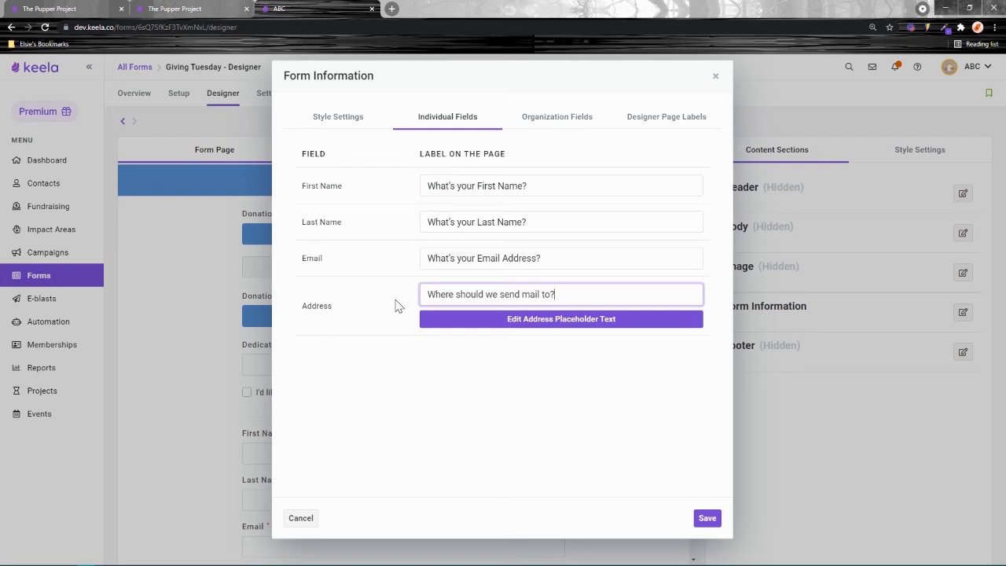
pyautogui.click(352, 322)
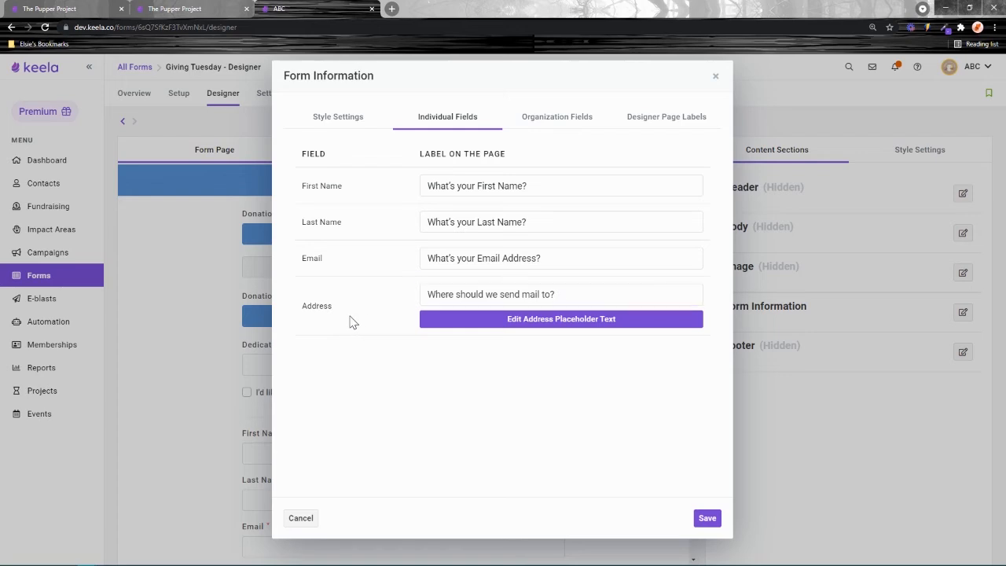
pyautogui.doubleClick(314, 307)
pyautogui.moveTo(590, 299); pyautogui.dragTo(350, 293)
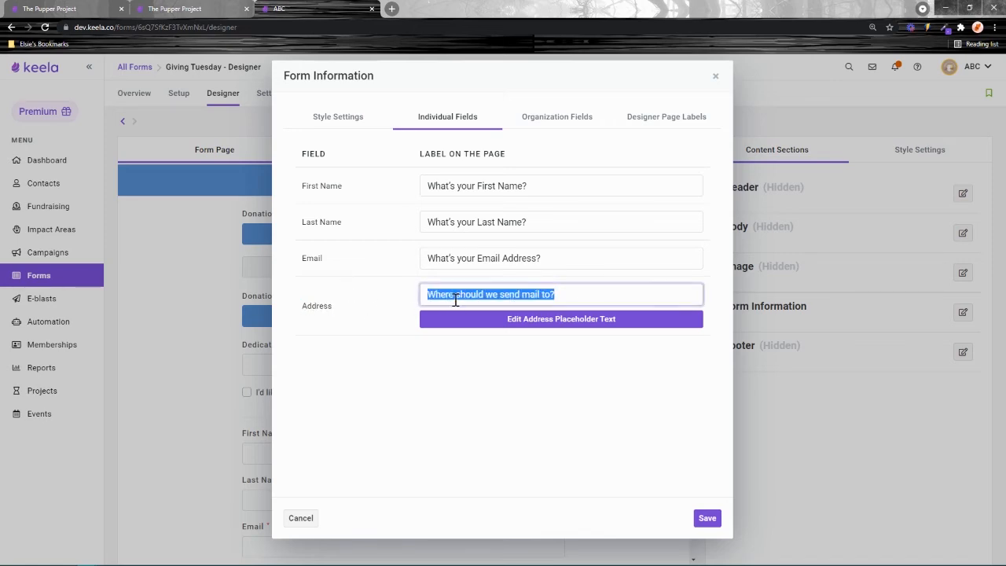
pyautogui.click(542, 449)
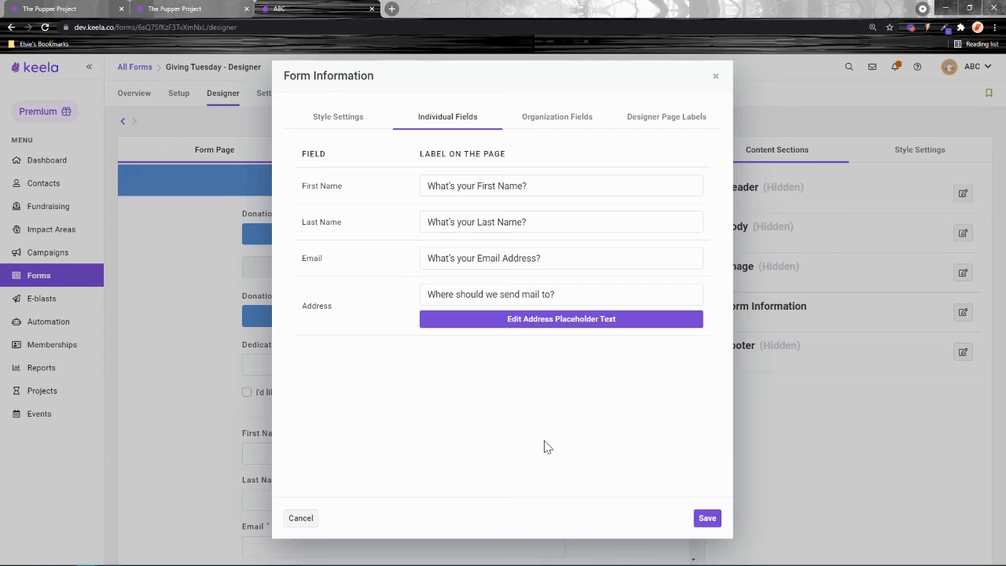
# - Open the address placeholder text for editing and set the Region placeholder to "State or Territory"
pyautogui.click(564, 326)
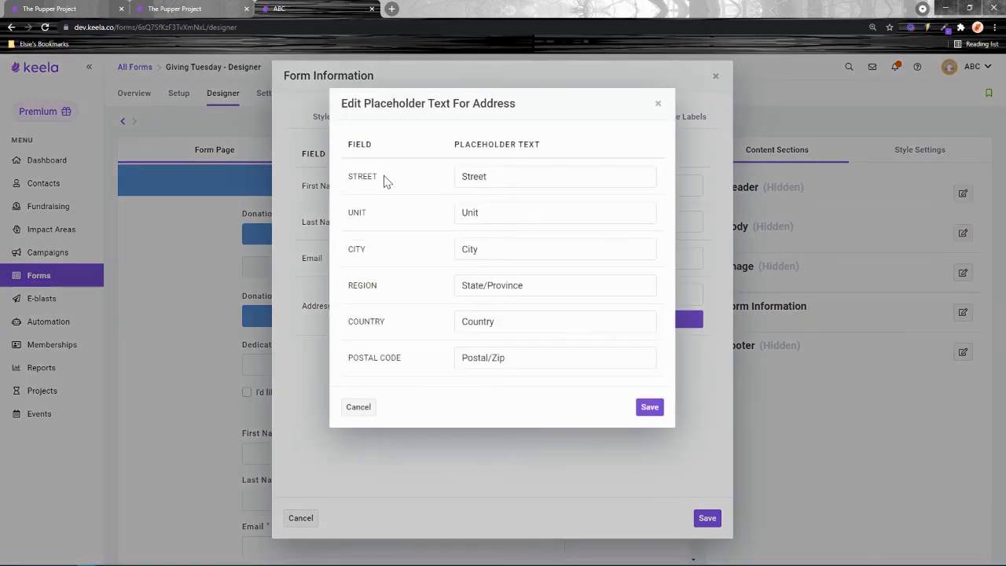
pyautogui.moveTo(384, 180); pyautogui.dragTo(338, 178)
pyautogui.click(379, 212)
pyautogui.doubleClick(355, 212)
pyautogui.doubleClick(357, 249)
pyautogui.doubleClick(352, 286)
pyautogui.moveTo(570, 288); pyautogui.dragTo(462, 285)
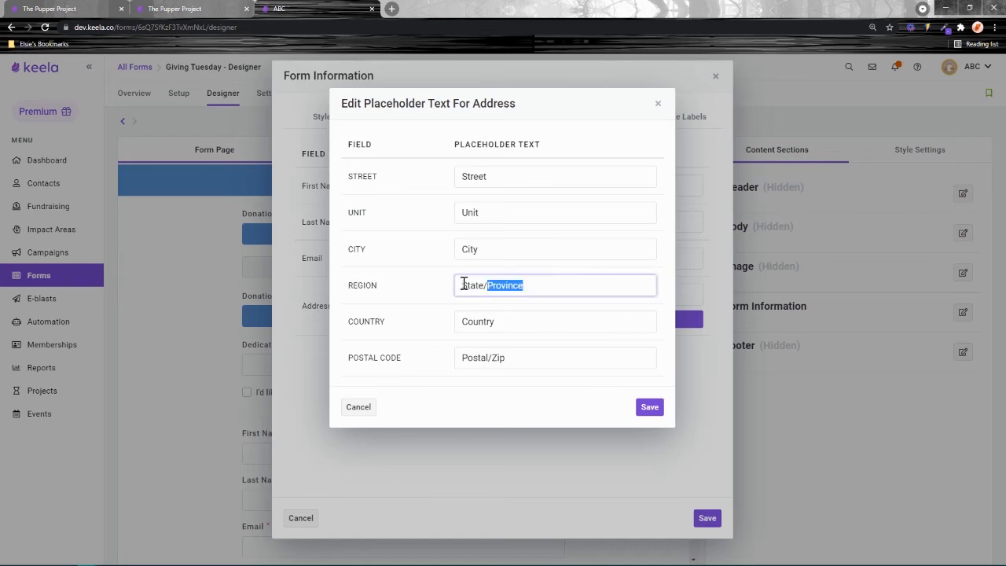
pyautogui.write('State to')
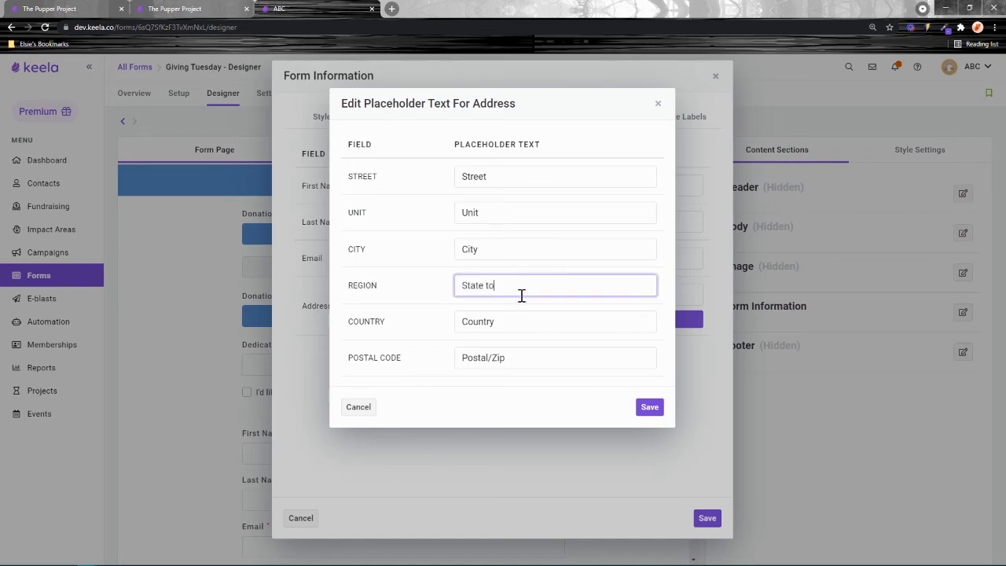
pyautogui.write(' Ter')
pyautogui.press('BackSpace')
pyautogui.press('BackSpace')
pyautogui.press('BackSpace')
pyautogui.press('BackSpace')
pyautogui.press('BackSpace')
pyautogui.press('BackSpace')
pyautogui.write('or Territory')
# - Shorten the Postal Code placeholder to "Zip", check the other address placeholders, and save the placeholder text
pyautogui.moveTo(492, 359); pyautogui.dragTo(463, 357)
pyautogui.press('BackSpace')
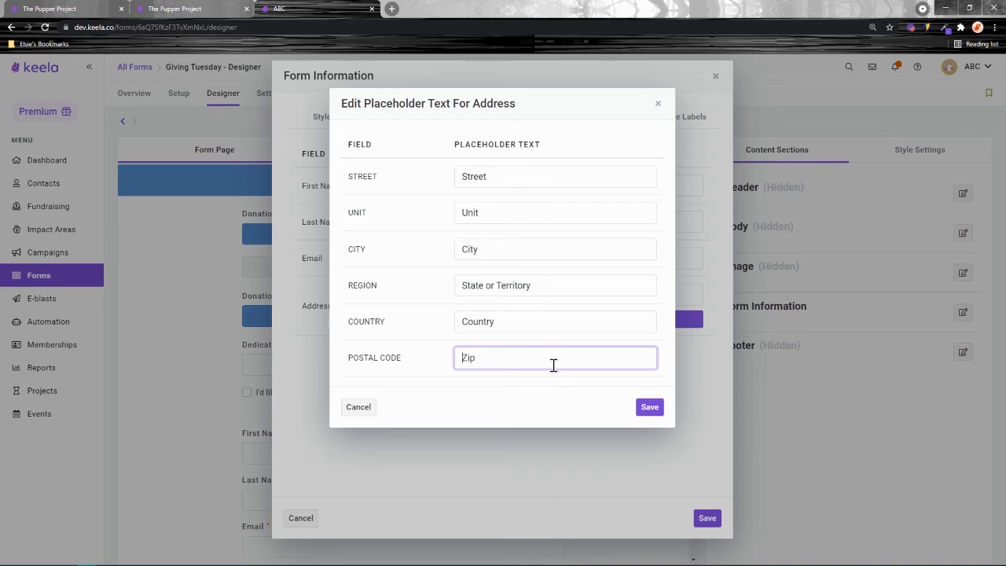
pyautogui.click(555, 386)
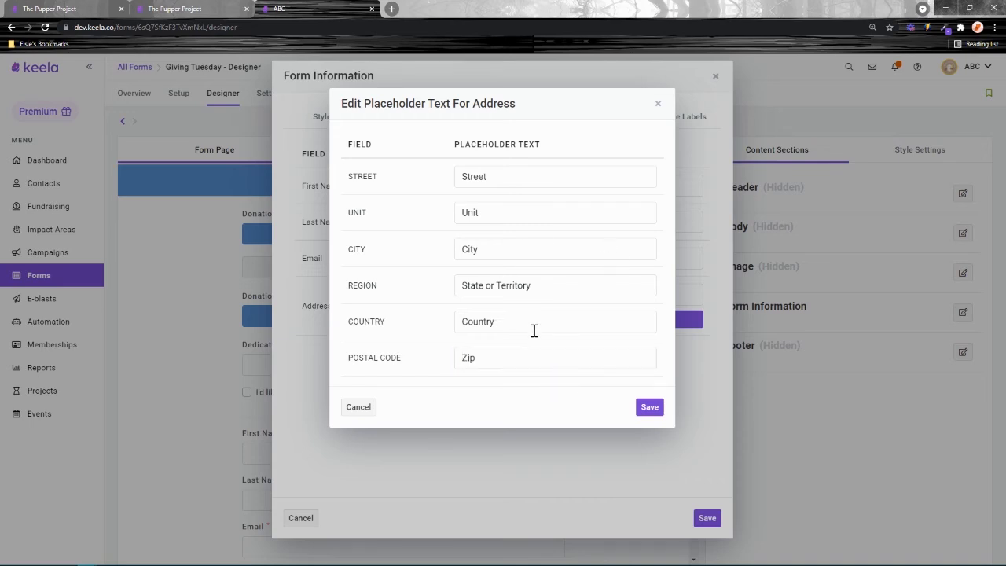
pyautogui.doubleClick(516, 184)
pyautogui.press('Tab')
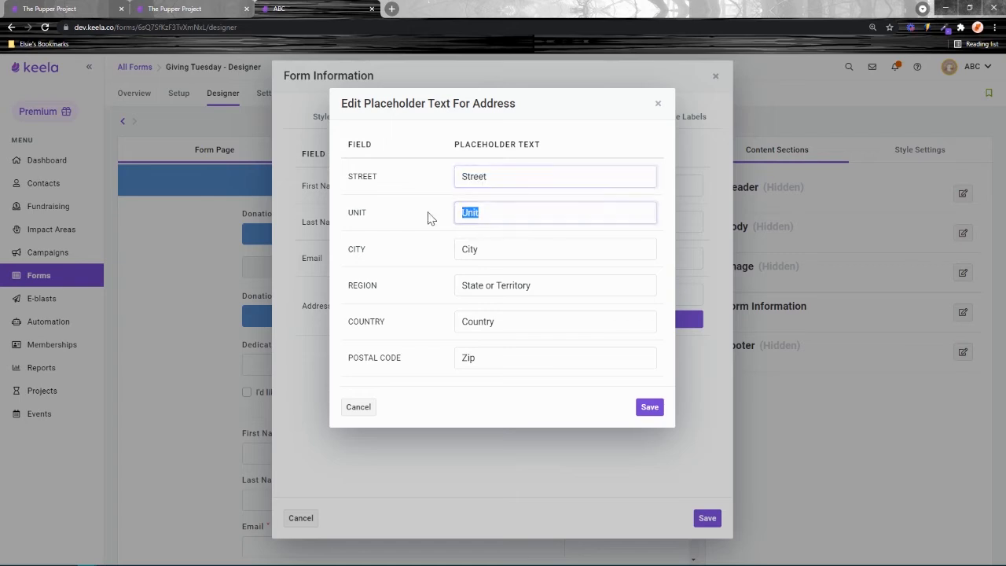
pyautogui.press('Tab')
pyautogui.press('Tab')
pyautogui.click(494, 321)
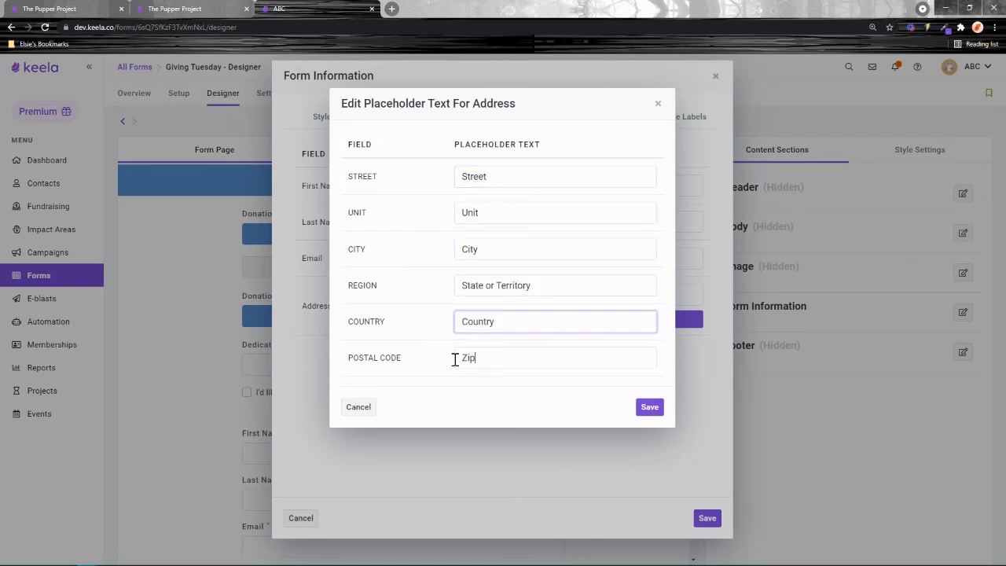
pyautogui.press('Tab')
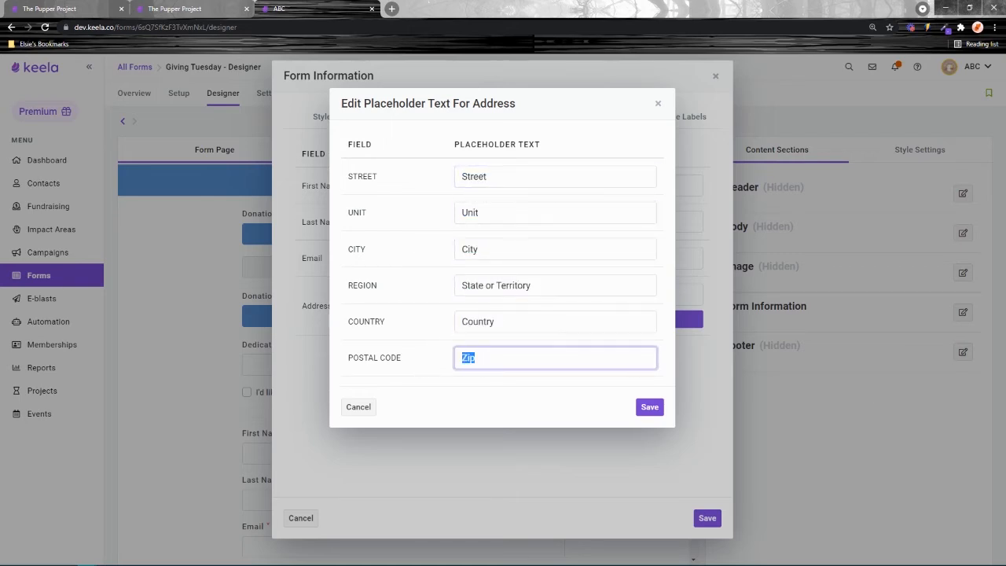
pyautogui.click(656, 408)
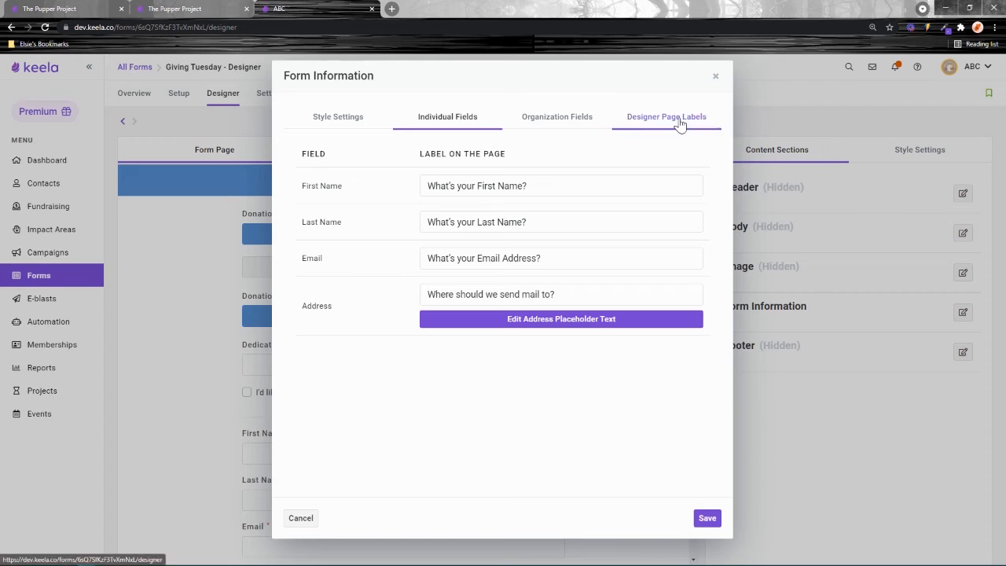
# - View the Designer Page Labels, then switch to The Pupper Project's Giving Tuesday form designer in the other browser tab
pyautogui.click(648, 124)
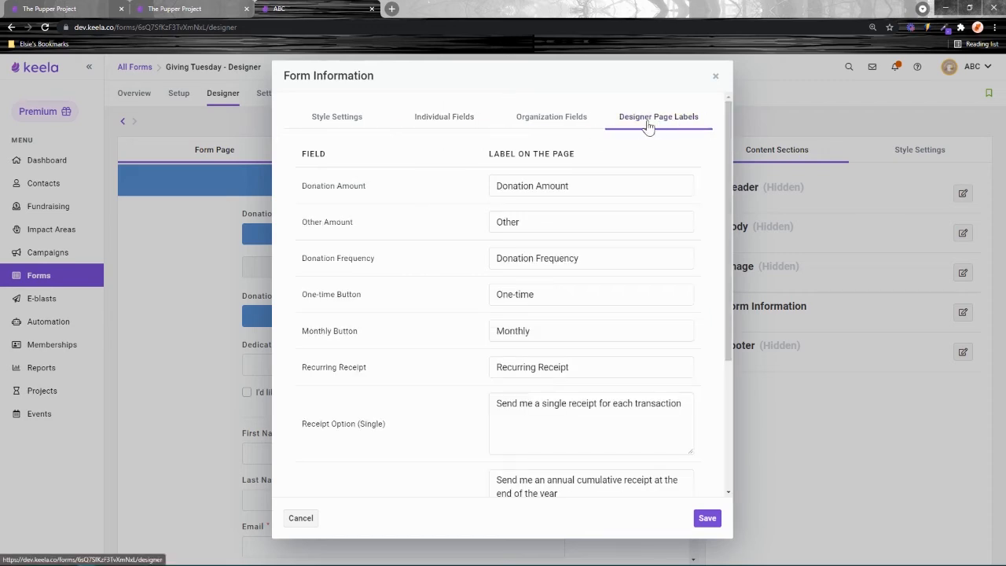
pyautogui.click(177, 9)
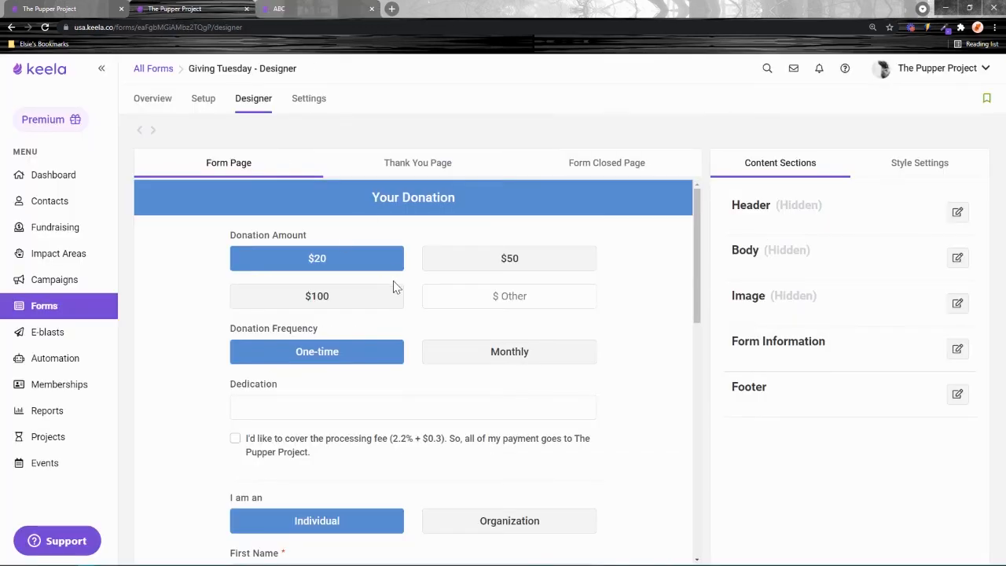
# - Examine the donation amount, dedication, processing fee and donor contact labels in the form page preview, and switch to the ABC browser tab
pyautogui.scroll(-8, 343, 266)
pyautogui.scroll(3, 375, 368)
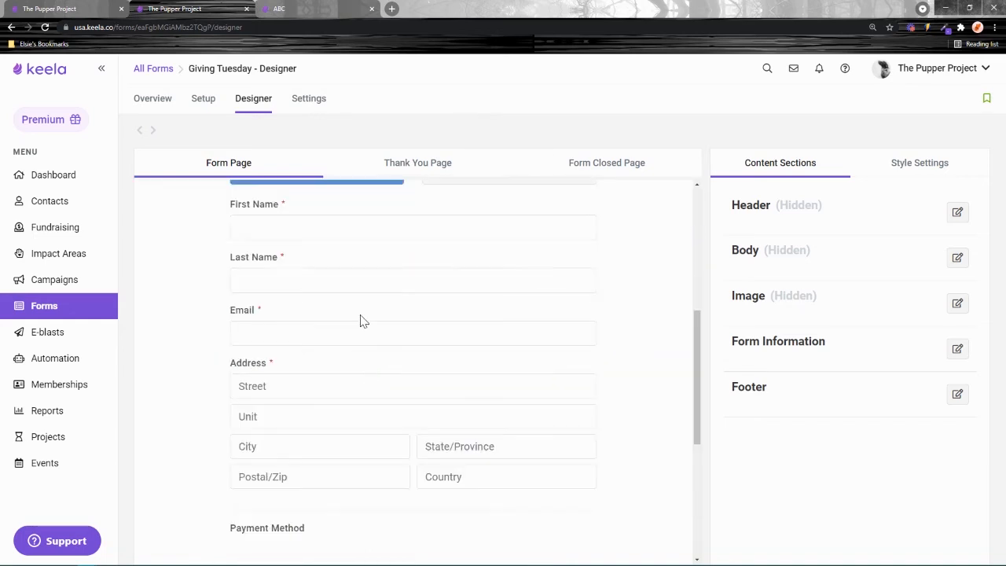
pyautogui.scroll(3, 360, 322)
pyautogui.moveTo(289, 380); pyautogui.dragTo(224, 379)
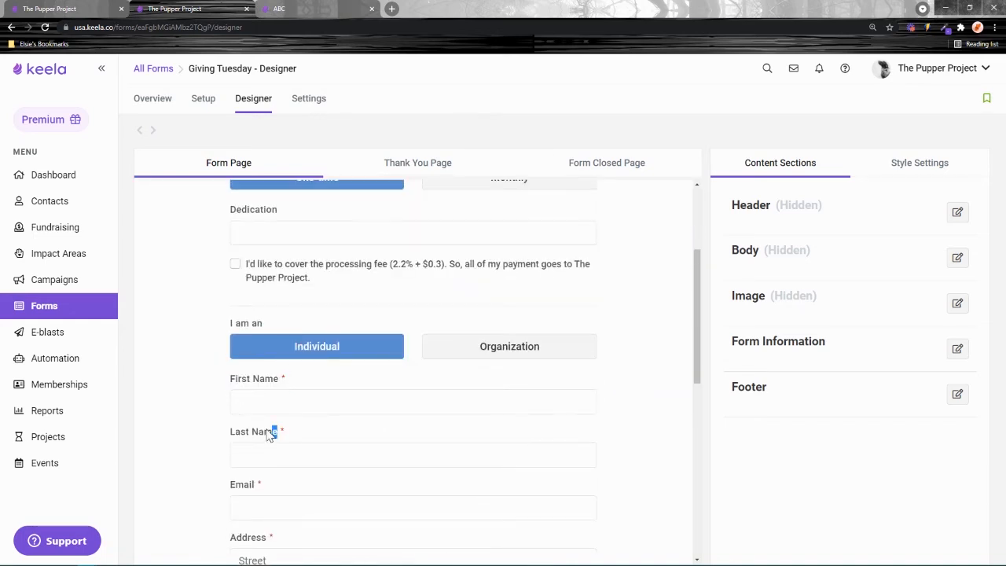
pyautogui.moveTo(252, 432); pyautogui.dragTo(274, 428)
pyautogui.scroll(1, 274, 428)
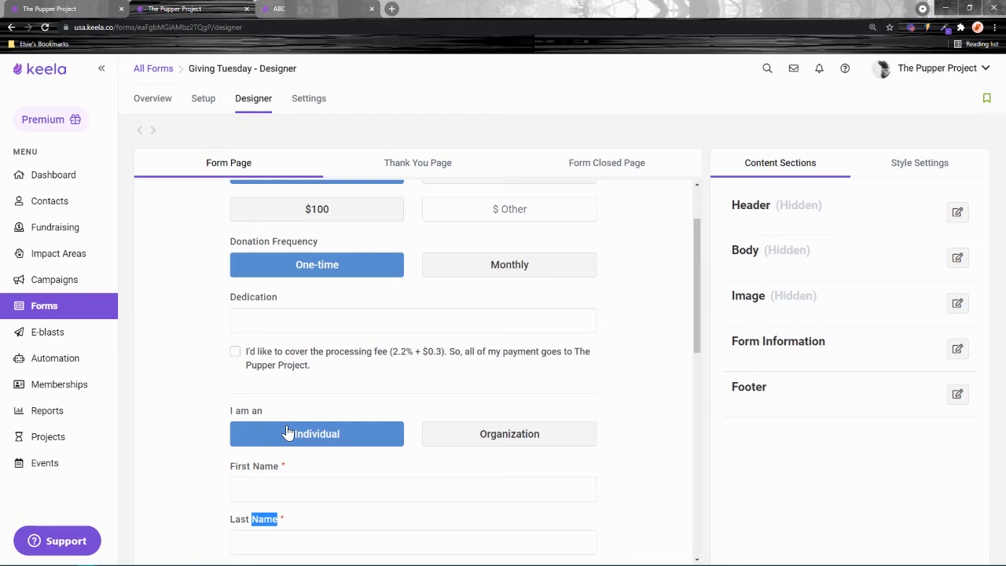
pyautogui.scroll(1, 467, 440)
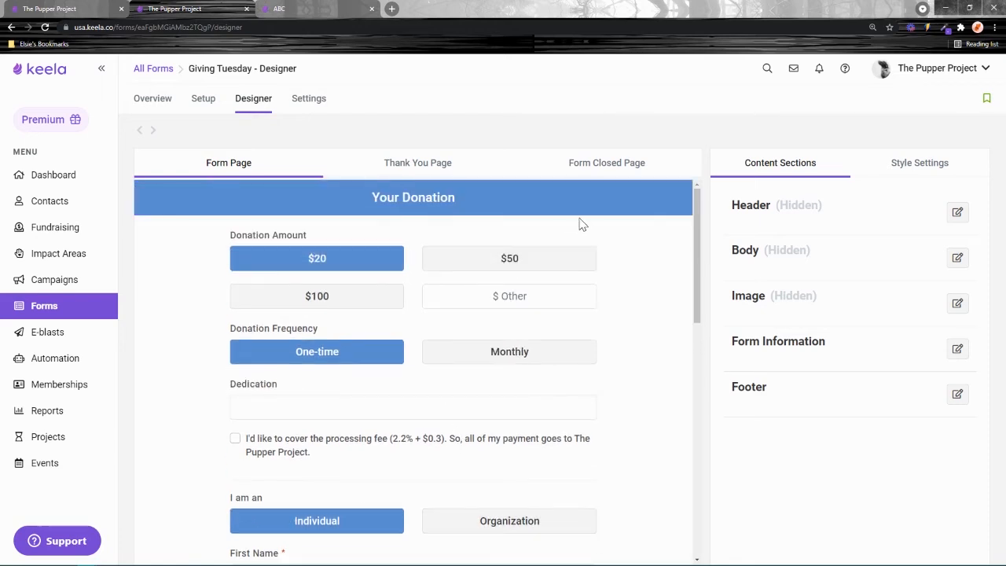
pyautogui.moveTo(304, 242); pyautogui.dragTo(230, 238)
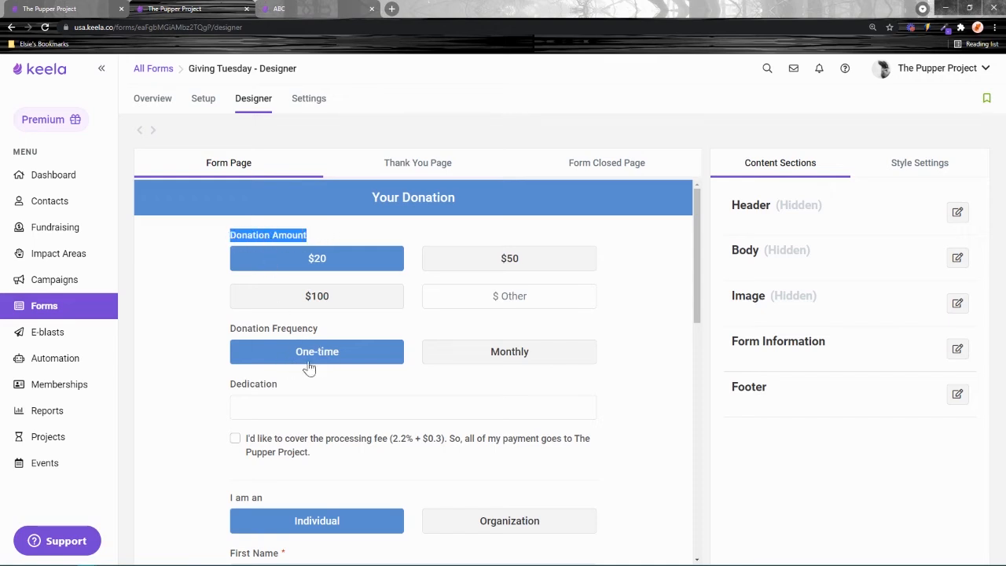
pyautogui.moveTo(276, 386); pyautogui.dragTo(213, 391)
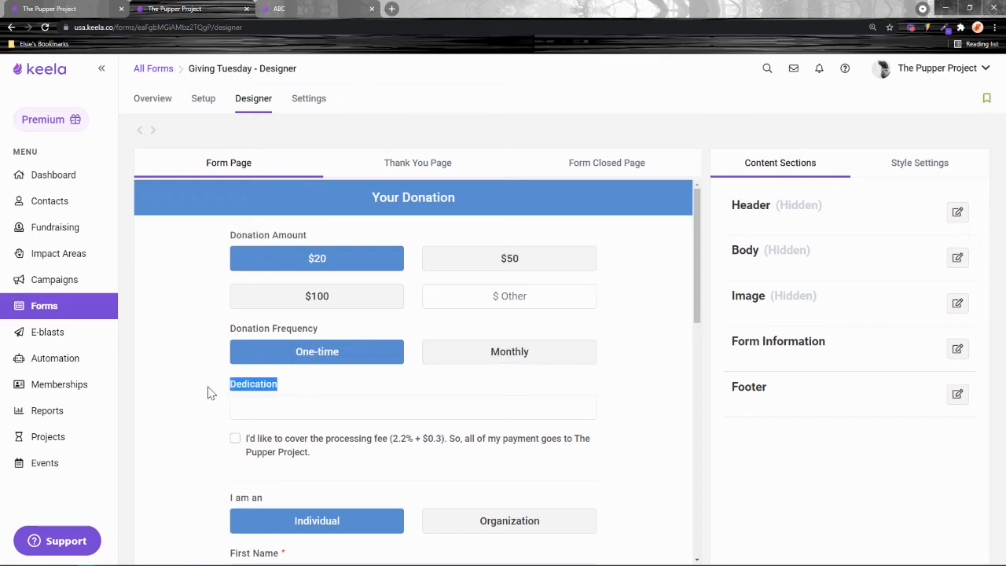
pyautogui.scroll(-1, 276, 388)
pyautogui.moveTo(329, 373); pyautogui.dragTo(247, 352)
pyautogui.scroll(-1, 442, 382)
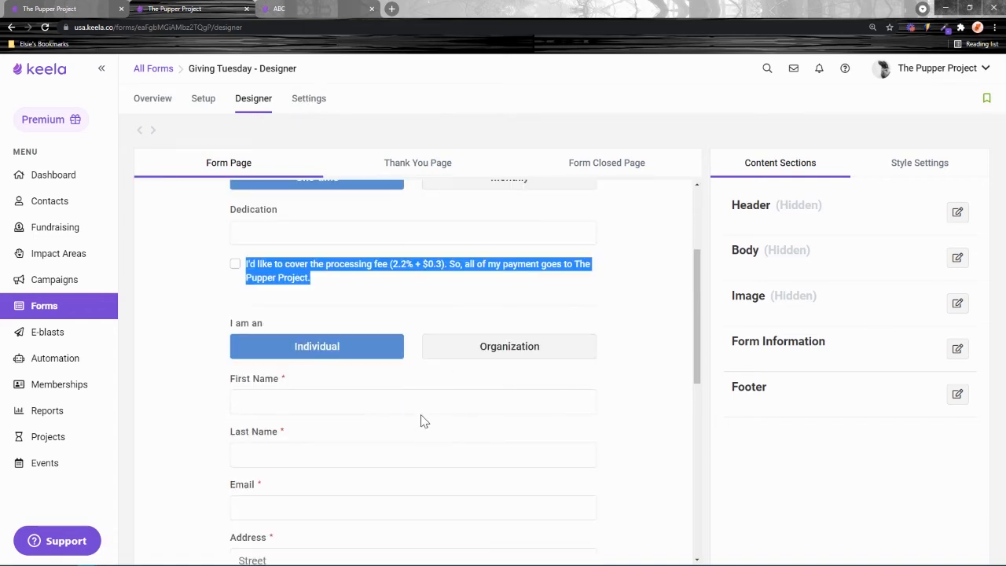
pyautogui.scroll(-1, 287, 380)
pyautogui.click(284, 8)
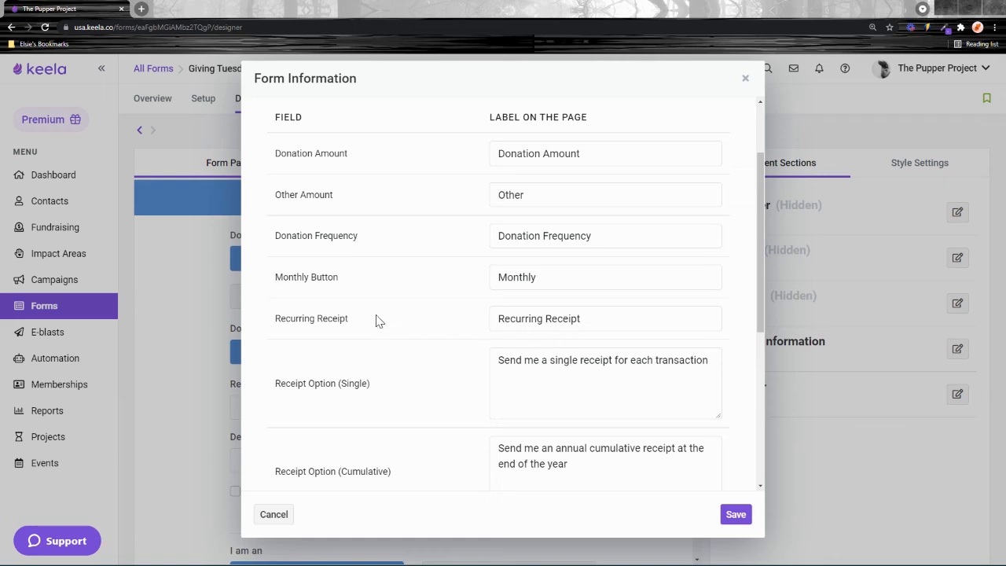
# - Set the Donation Amount field's label on the page to "Raffle Ticket Amount" in Form Information
pyautogui.moveTo(349, 198); pyautogui.dragTo(274, 198)
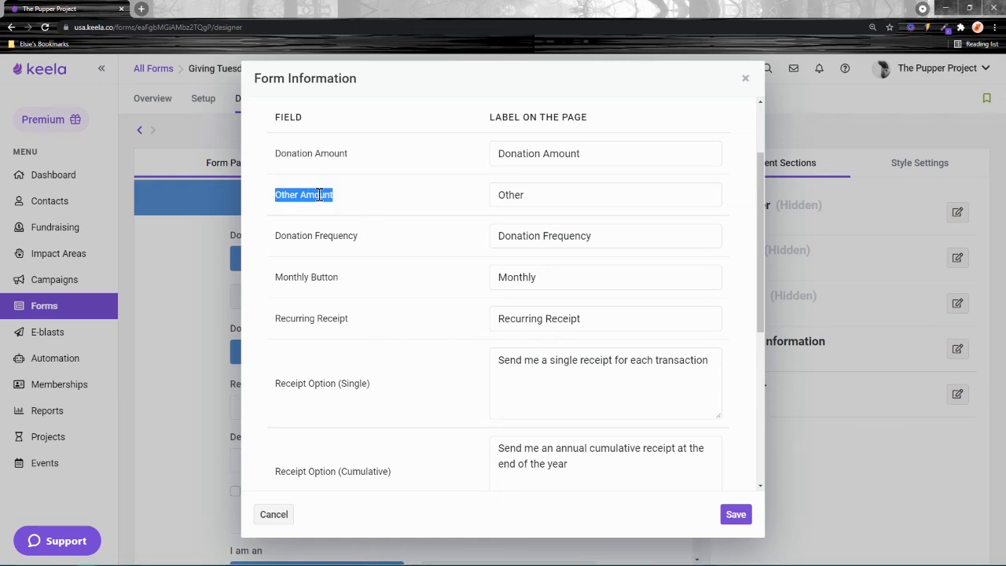
pyautogui.click(347, 201)
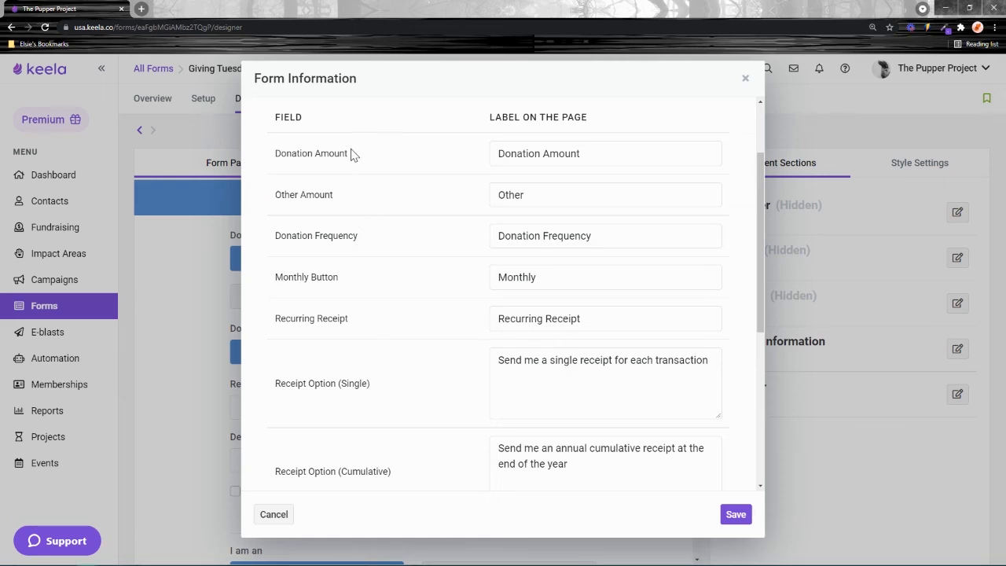
pyautogui.moveTo(351, 152); pyautogui.dragTo(313, 158)
pyautogui.moveTo(348, 202); pyautogui.dragTo(247, 196)
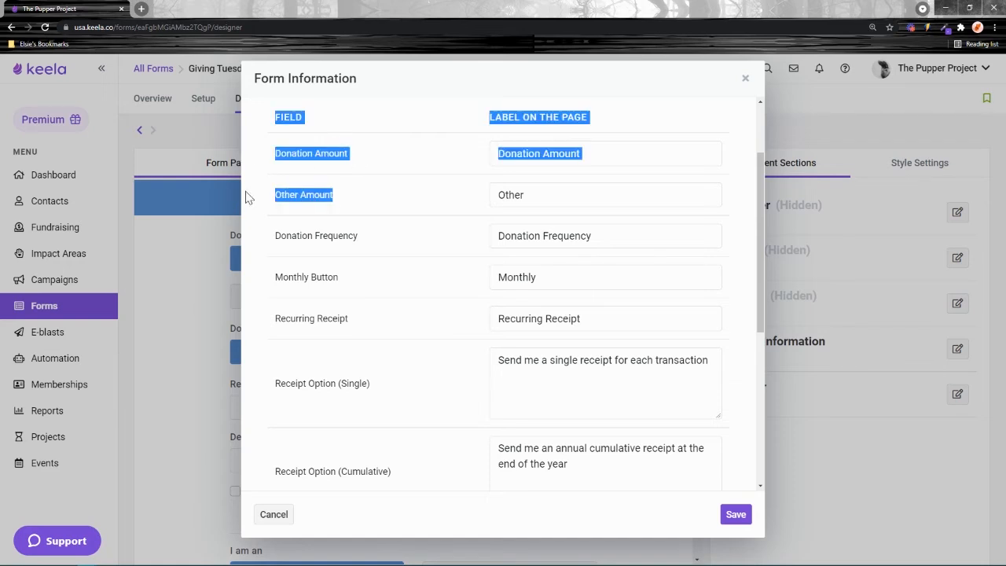
pyautogui.click(360, 158)
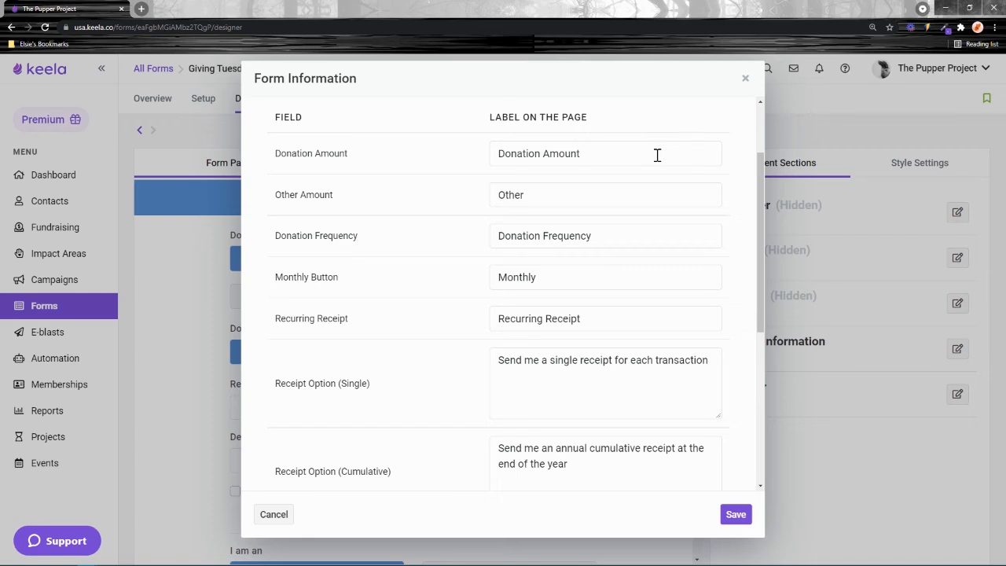
pyautogui.moveTo(593, 153); pyautogui.dragTo(496, 155)
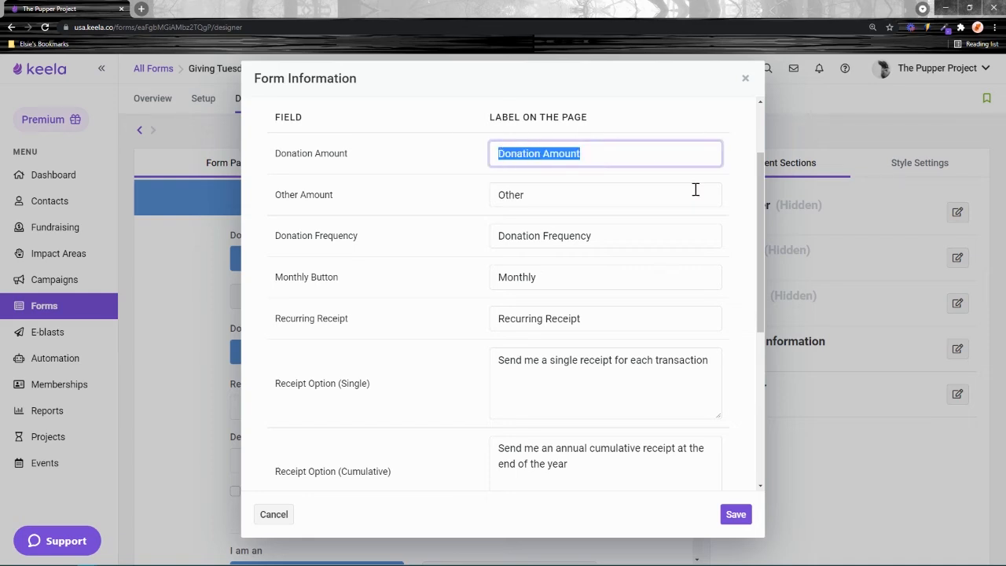
pyautogui.write('Raffle Ticket')
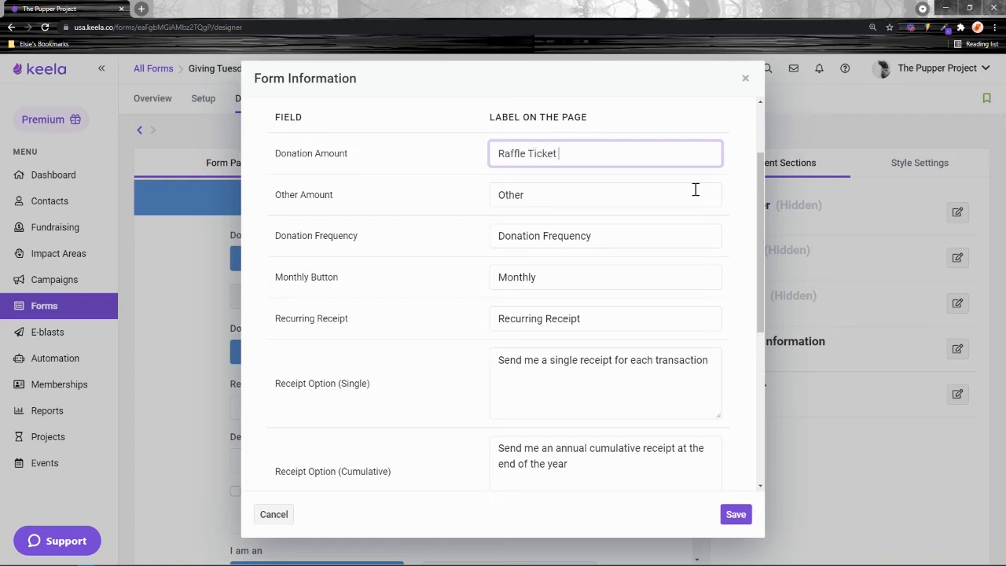
pyautogui.write(' Amount')
pyautogui.moveTo(377, 155); pyautogui.dragTo(276, 155)
pyautogui.moveTo(392, 242); pyautogui.dragTo(422, 244)
pyautogui.click(422, 244)
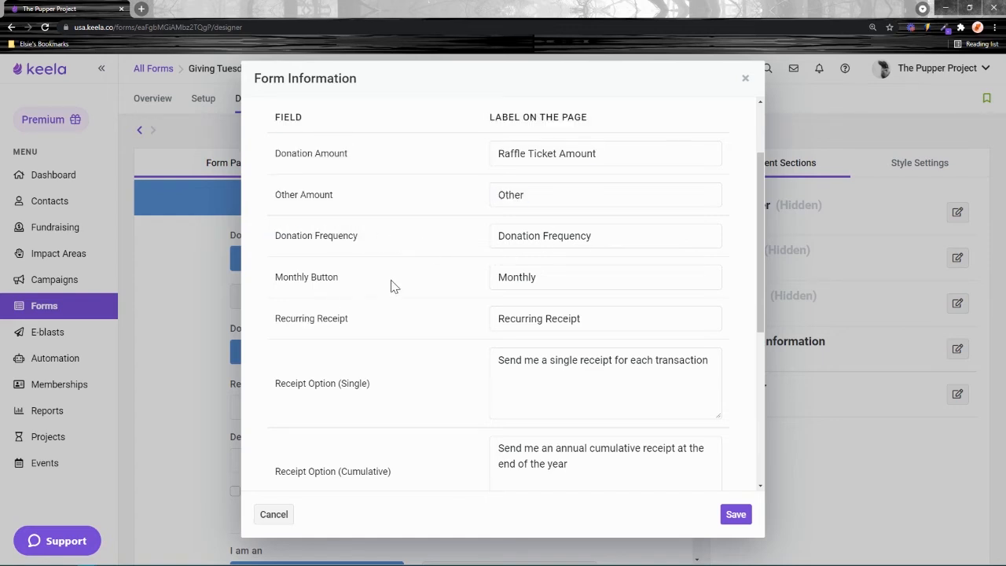
# - Set the Monthly Button's label on the page to "Monthly Sponsorship"
pyautogui.moveTo(399, 284); pyautogui.dragTo(275, 277)
pyautogui.click(550, 278)
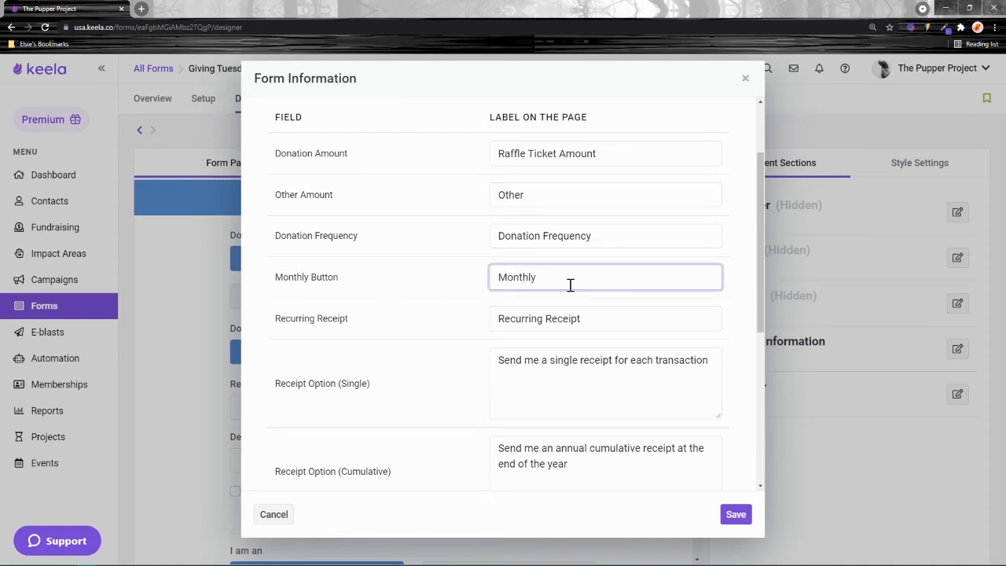
pyautogui.moveTo(569, 281); pyautogui.dragTo(461, 283)
pyautogui.write('Monthly Sponr')
pyautogui.press('BackSpace')
pyautogui.write('sorship')
pyautogui.scroll(-2, 691, 264)
pyautogui.scroll(1, 582, 259)
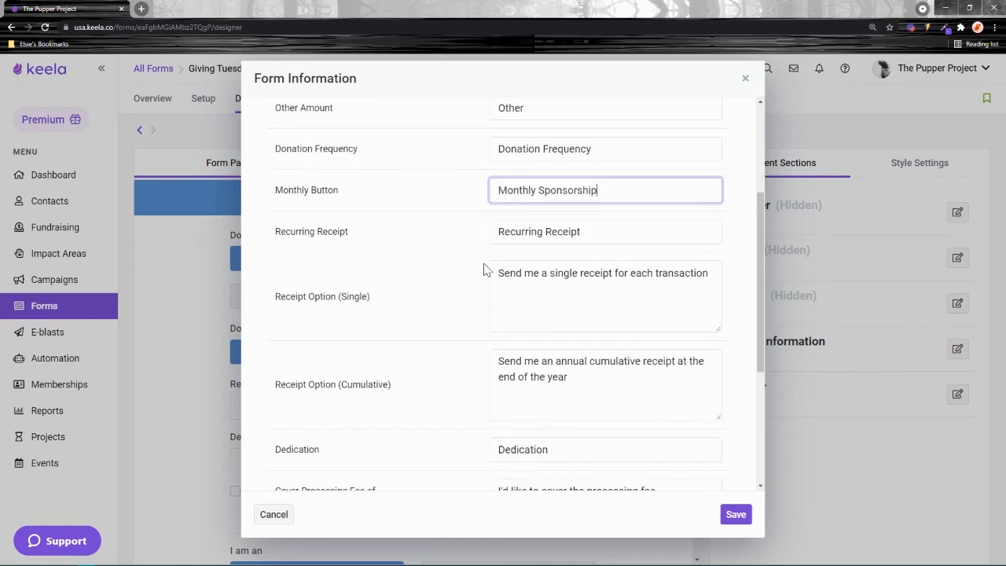
pyautogui.click(411, 272)
# - Set the Receipt Option (Cumulative) label to "Send me one annual receipt for all payments automatically at the end of the year"
pyautogui.scroll(-2, 411, 272)
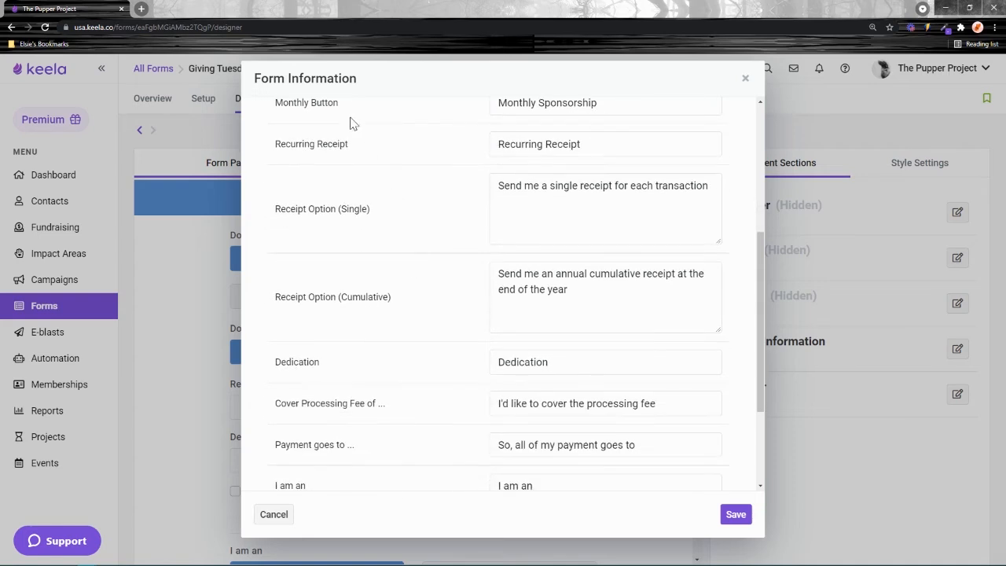
pyautogui.moveTo(353, 150); pyautogui.dragTo(273, 149)
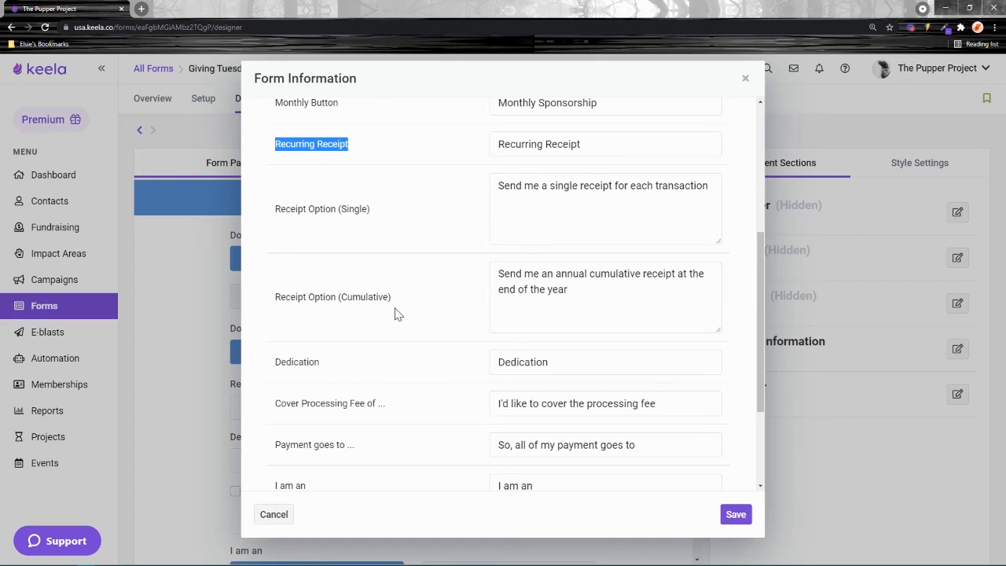
pyautogui.moveTo(389, 296); pyautogui.dragTo(345, 294)
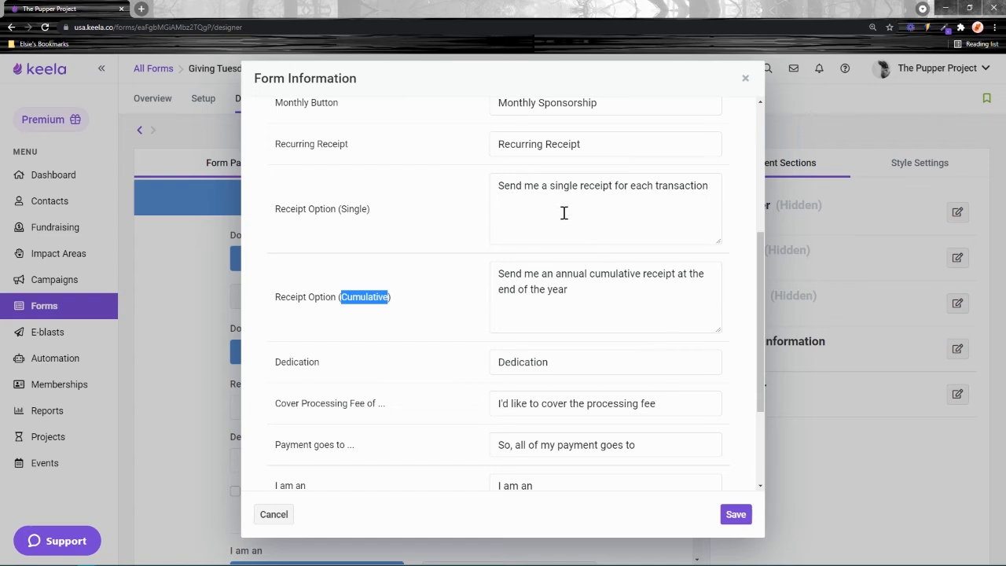
pyautogui.moveTo(563, 186); pyautogui.dragTo(716, 192)
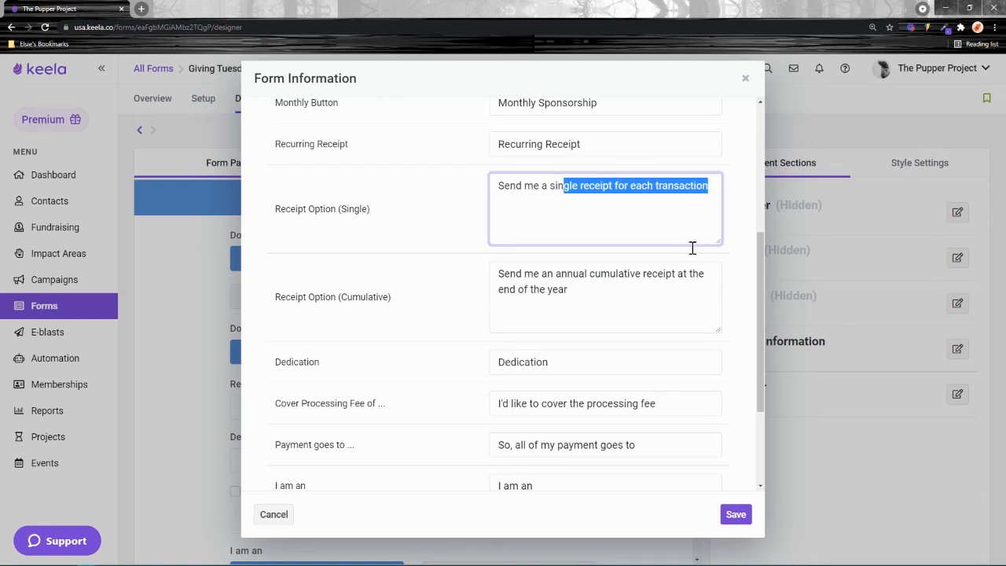
pyautogui.moveTo(621, 292); pyautogui.dragTo(576, 269)
pyautogui.click(662, 309)
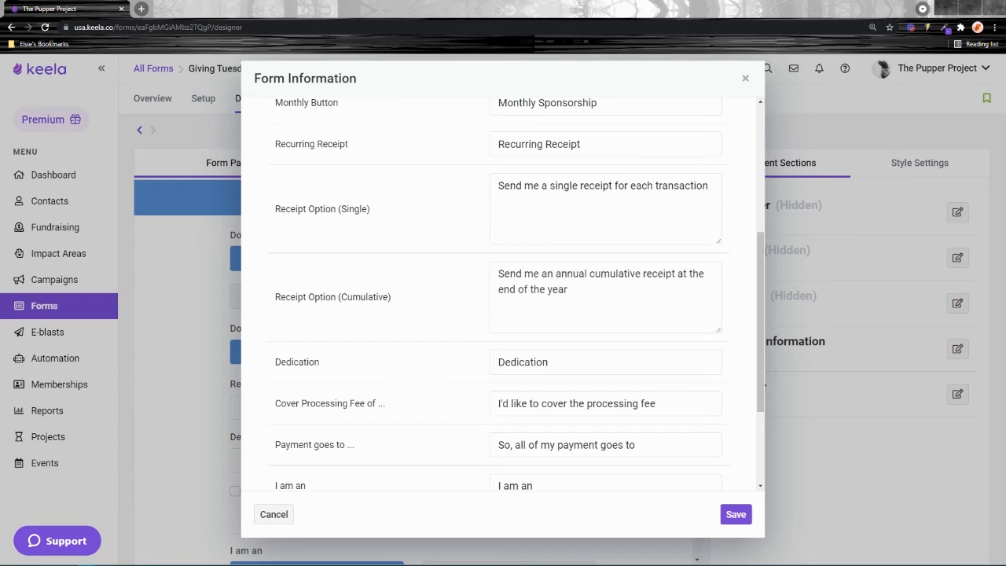
pyautogui.moveTo(607, 302); pyautogui.dragTo(507, 271)
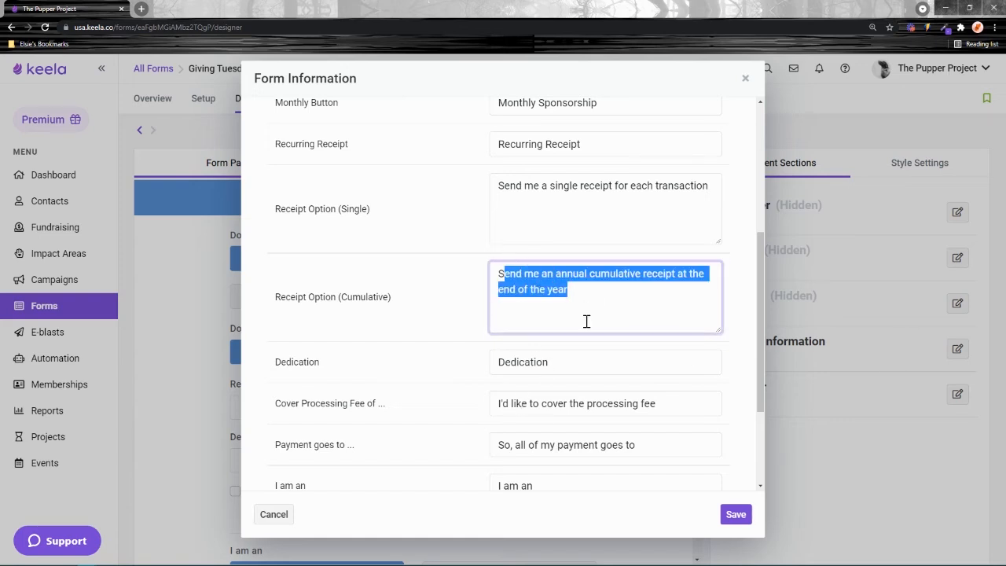
pyautogui.click(601, 297)
pyautogui.moveTo(561, 290); pyautogui.dragTo(452, 264)
pyautogui.write('Send me one annual receipt for all payments automatically at the end of the year')
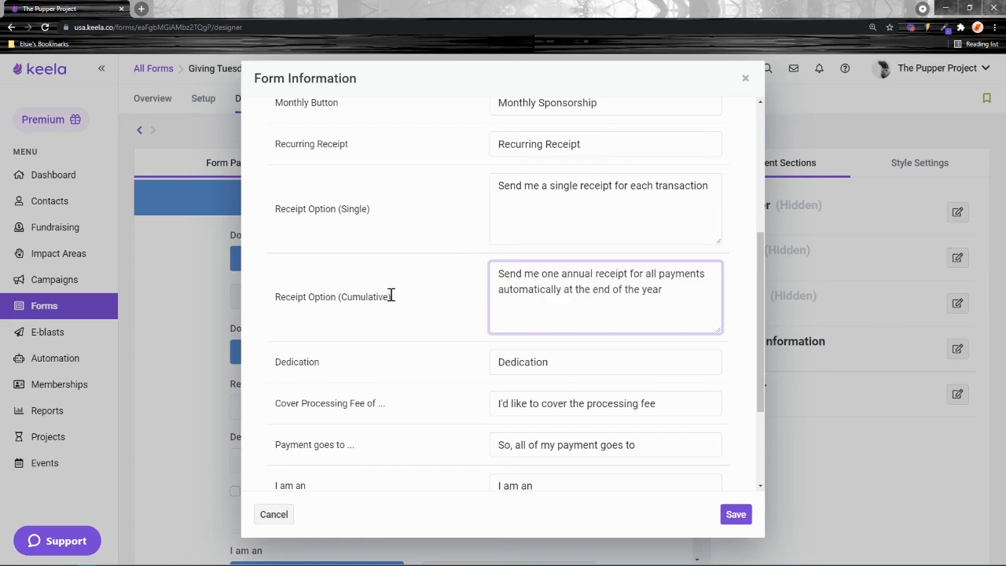
pyautogui.moveTo(391, 295); pyautogui.dragTo(343, 294)
pyautogui.click(417, 298)
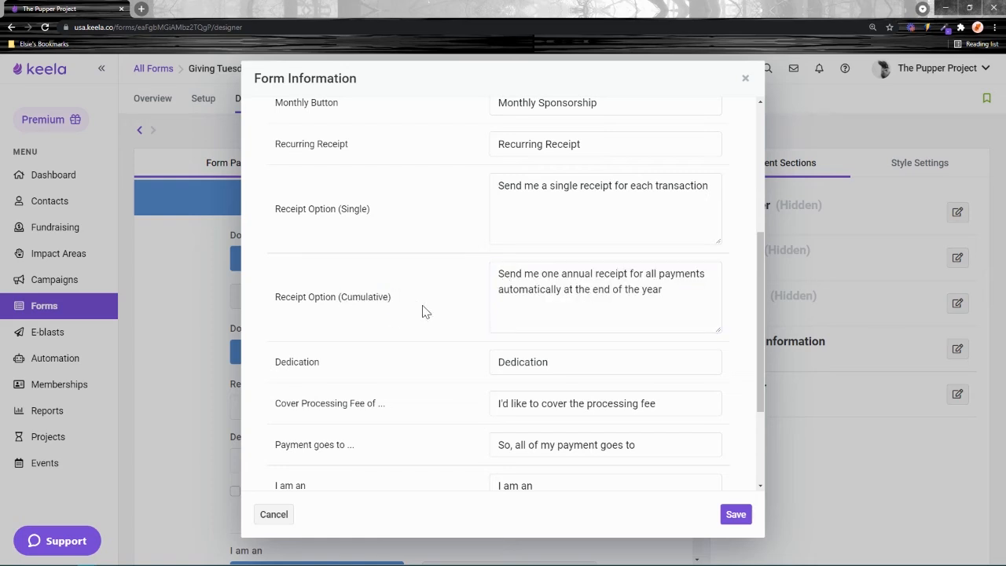
# - Add "(recommended)" at the start of the Receipt Option (Cumulative) label text
pyautogui.click(510, 297)
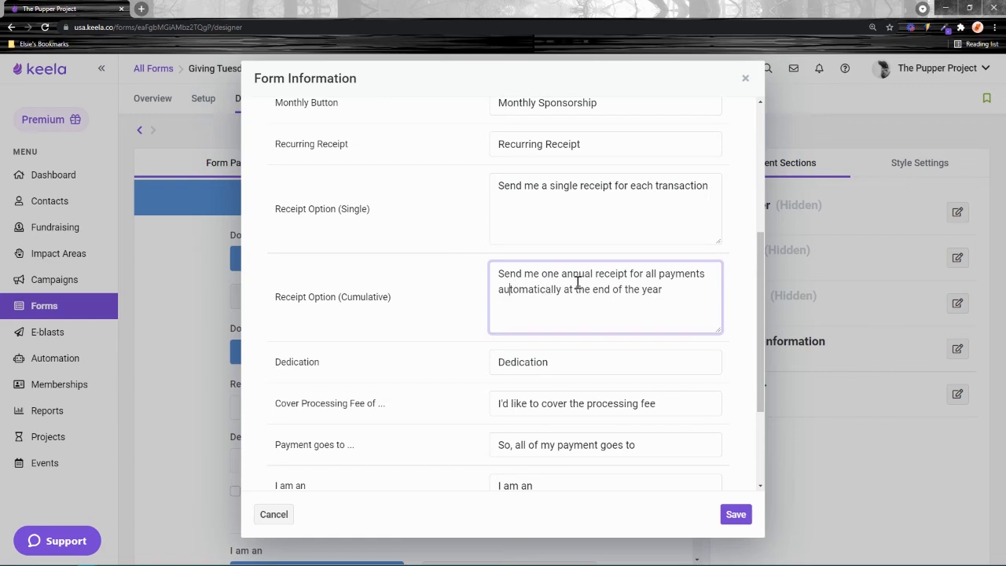
pyautogui.click(625, 303)
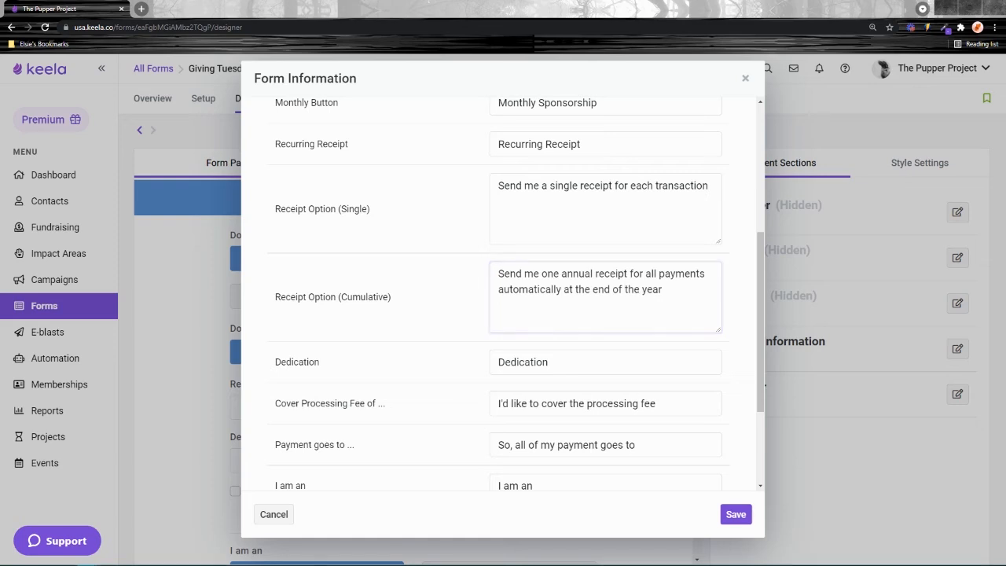
pyautogui.click(520, 280)
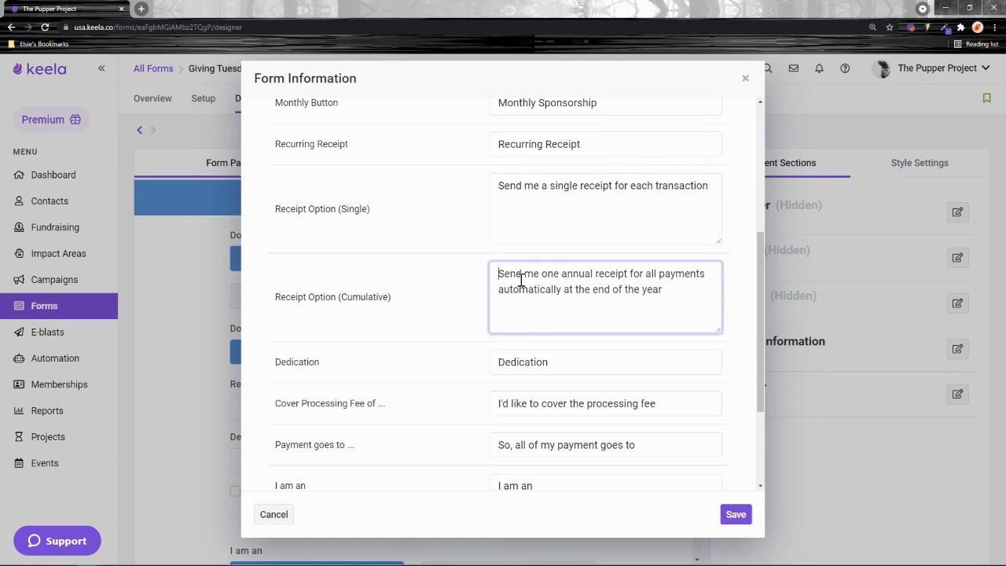
pyautogui.write('(')
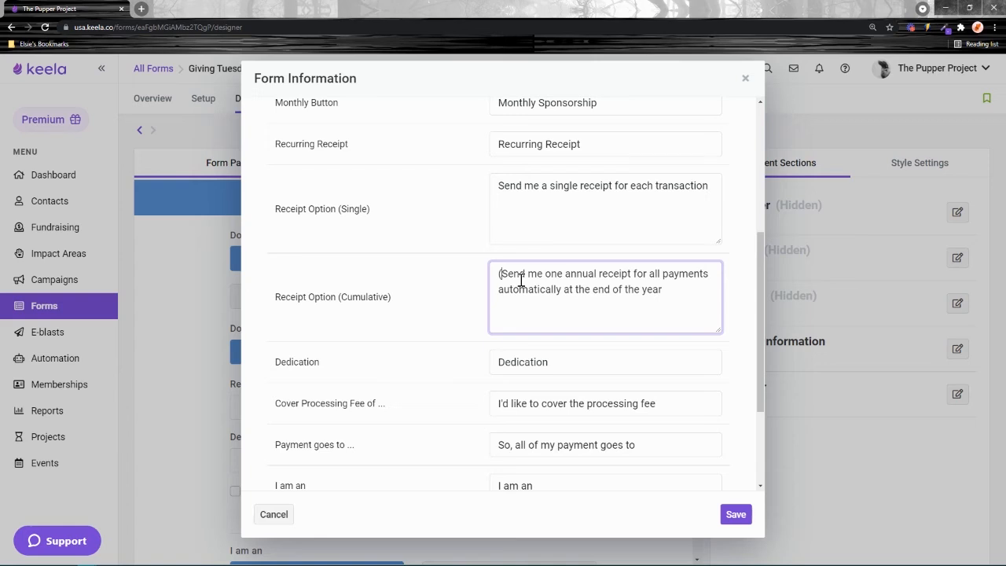
pyautogui.write('recommended)')
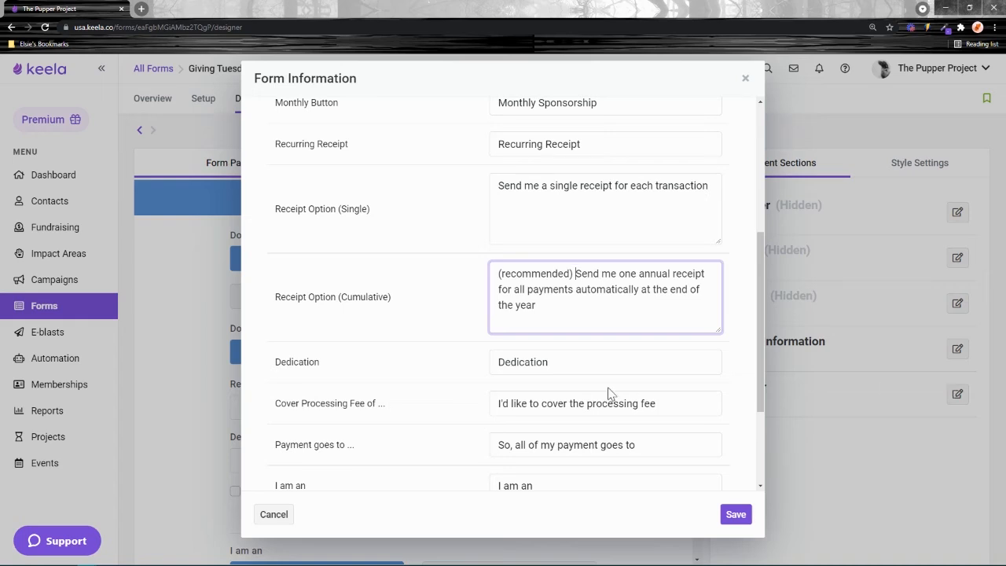
# - Review the label texts of the Cover Processing Fee and Payment goes to fields
pyautogui.scroll(-2, 424, 398)
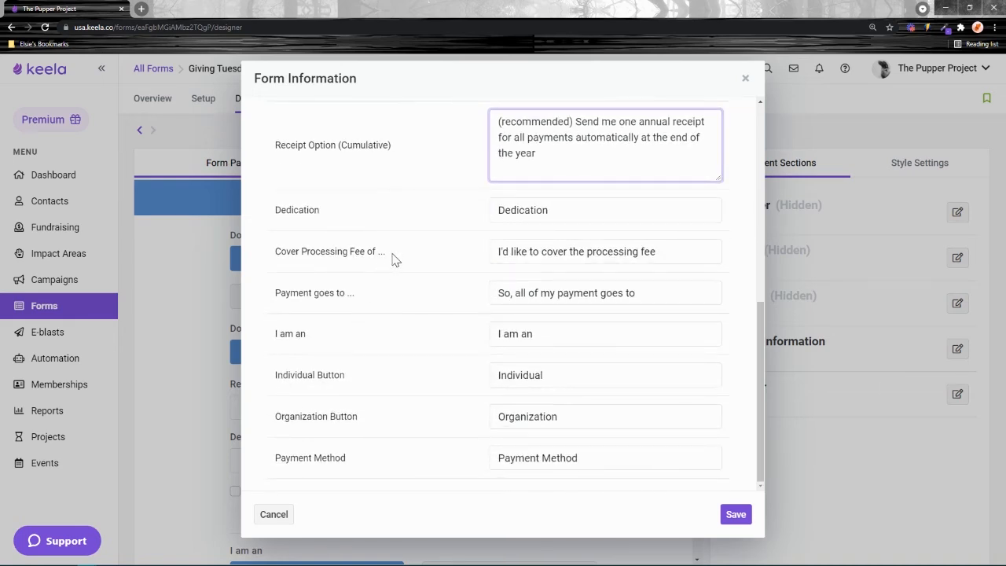
pyautogui.moveTo(279, 250); pyautogui.dragTo(346, 291)
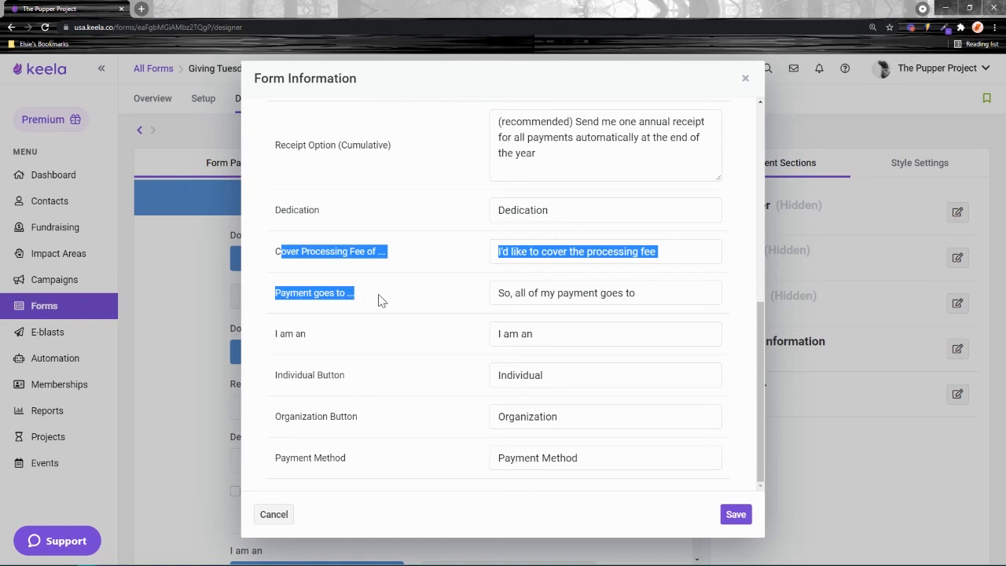
pyautogui.click(297, 247)
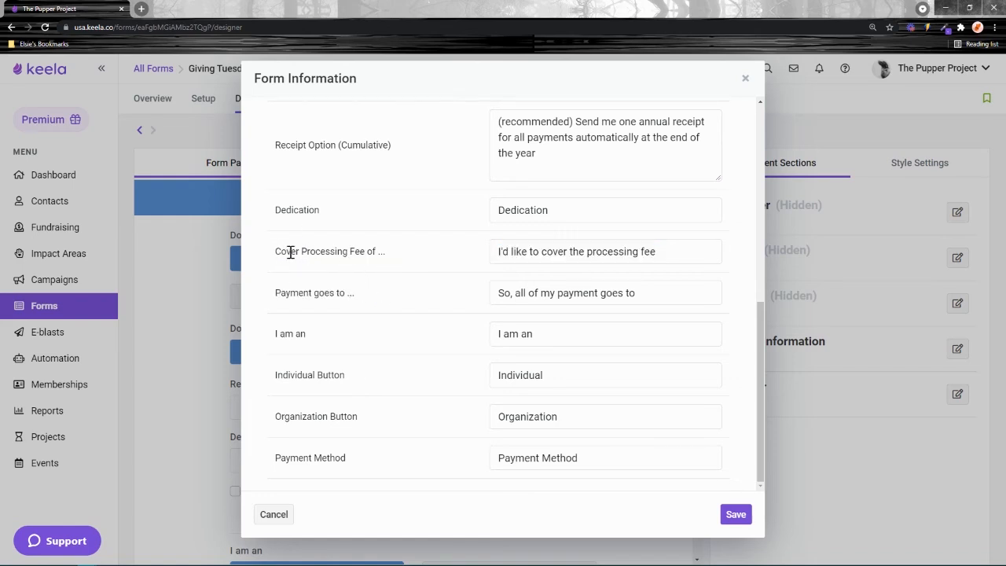
pyautogui.moveTo(670, 263); pyautogui.dragTo(490, 252)
pyautogui.click(658, 297)
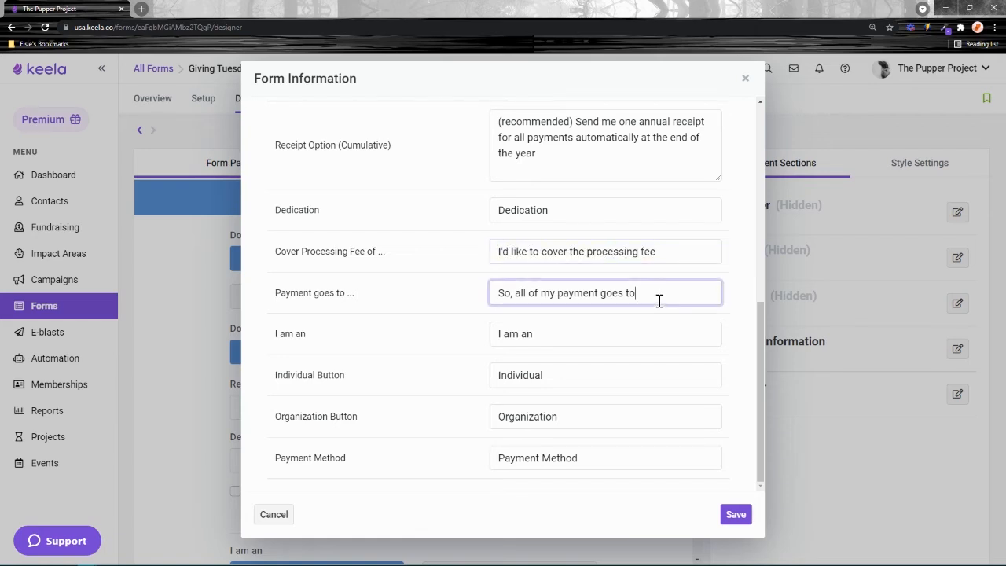
pyautogui.moveTo(657, 293); pyautogui.dragTo(519, 297)
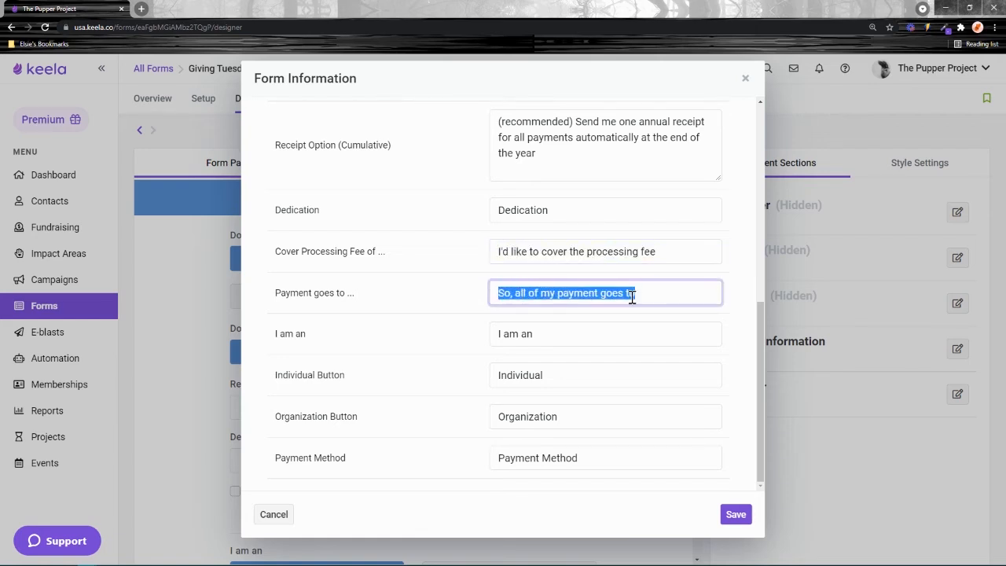
# - Save the form label changes and examine the processing fee statement in the donation form preview
pyautogui.click(741, 520)
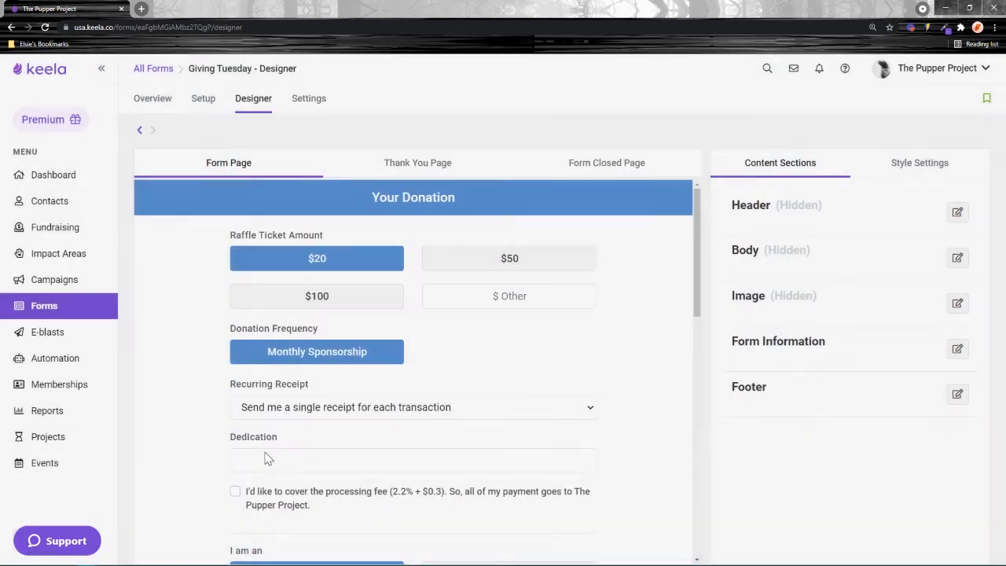
pyautogui.scroll(-3, 337, 411)
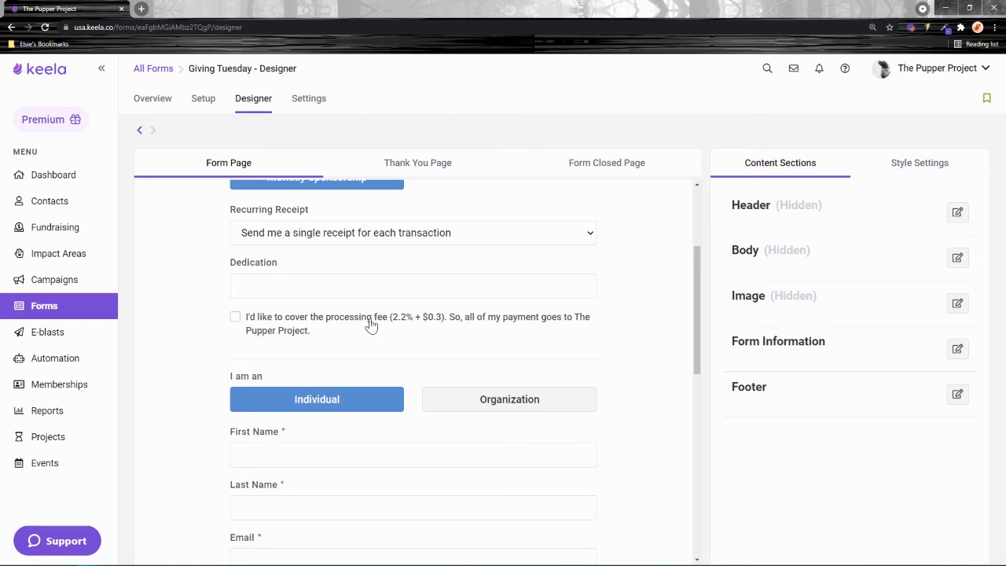
pyautogui.moveTo(390, 319); pyautogui.dragTo(246, 324)
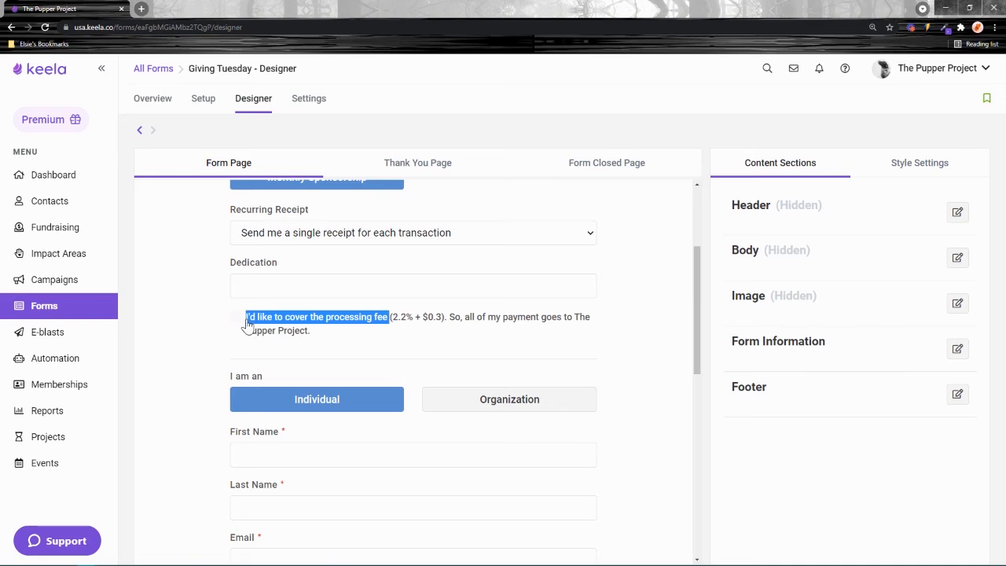
pyautogui.moveTo(247, 326); pyautogui.dragTo(337, 322)
pyautogui.click(362, 336)
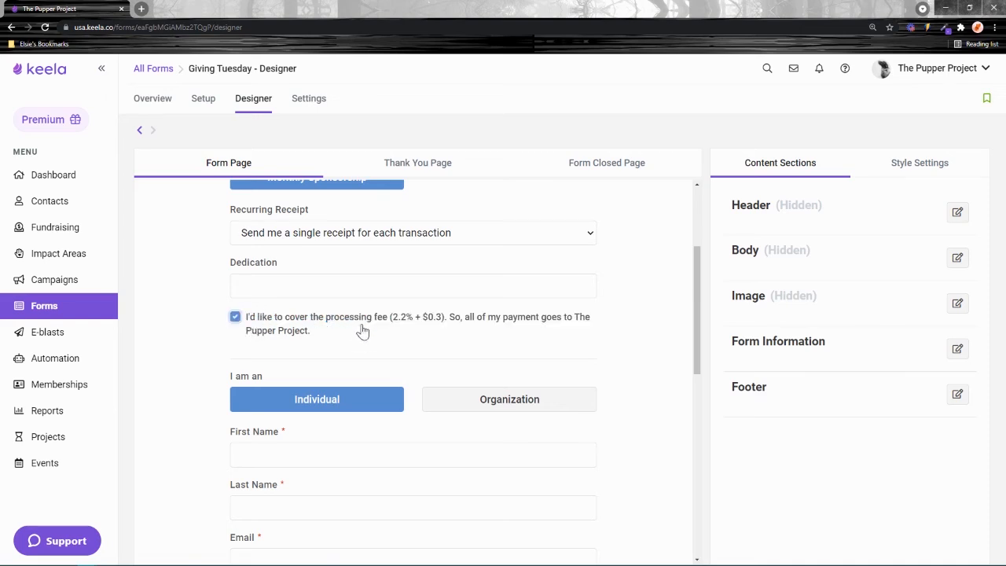
pyautogui.click(322, 327)
pyautogui.moveTo(445, 323); pyautogui.dragTo(390, 328)
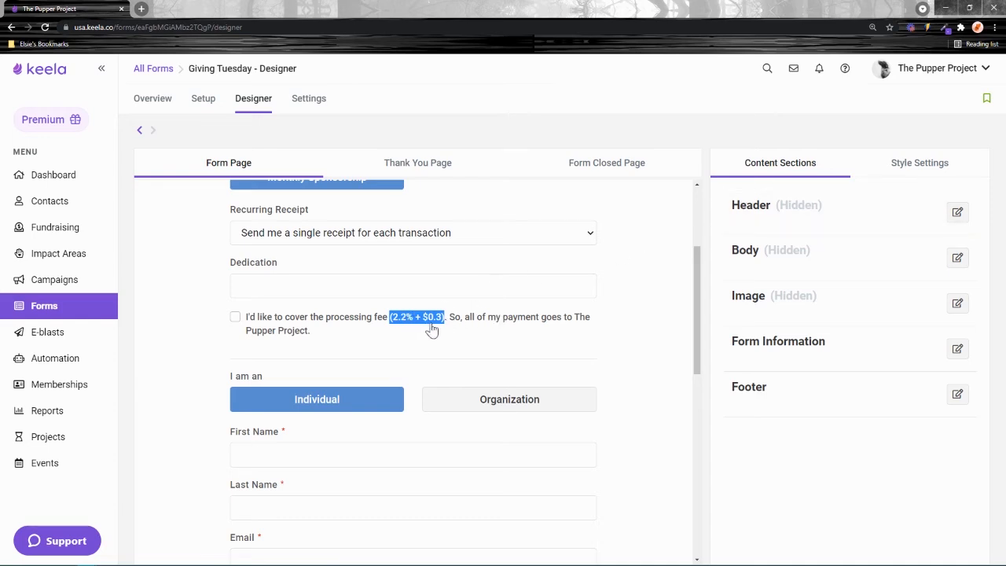
pyautogui.click(462, 344)
pyautogui.moveTo(448, 327); pyautogui.dragTo(573, 328)
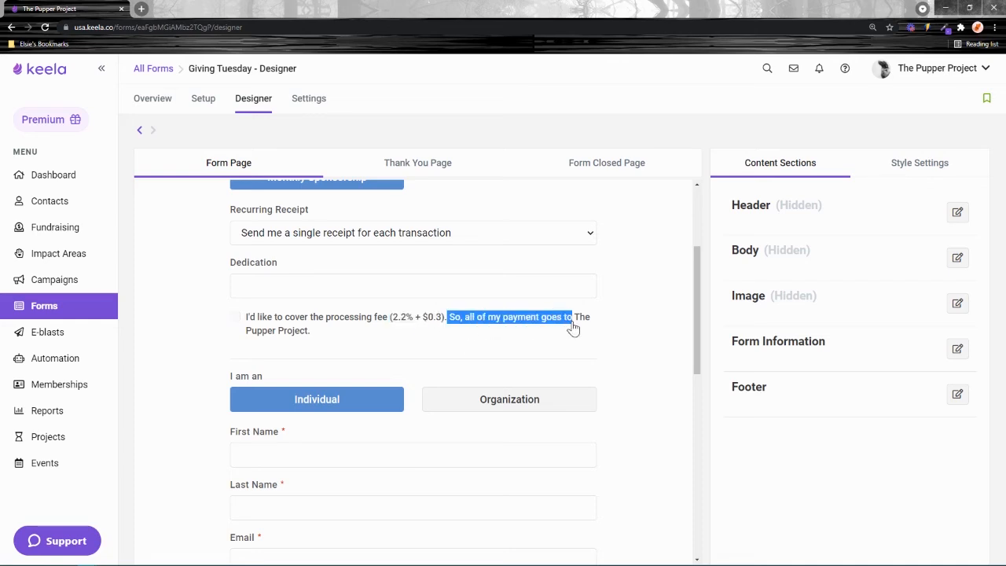
# - Compare the Payment goes to label in the form information with the closing words of the processing fee statement
pyautogui.click(958, 348)
pyautogui.click(651, 178)
pyautogui.scroll(-3, 586, 335)
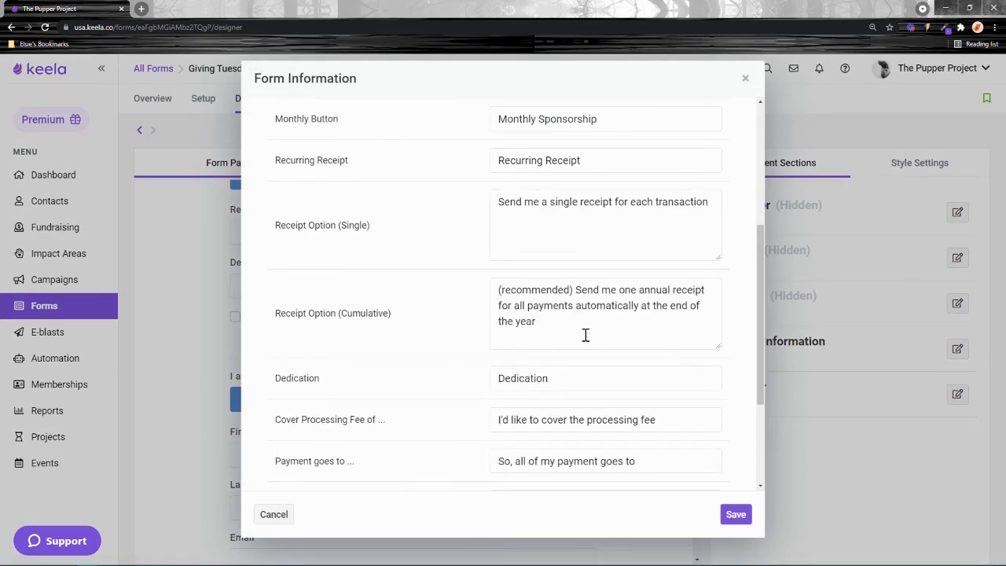
pyautogui.scroll(-1, 614, 231)
pyautogui.moveTo(663, 366); pyautogui.dragTo(493, 377)
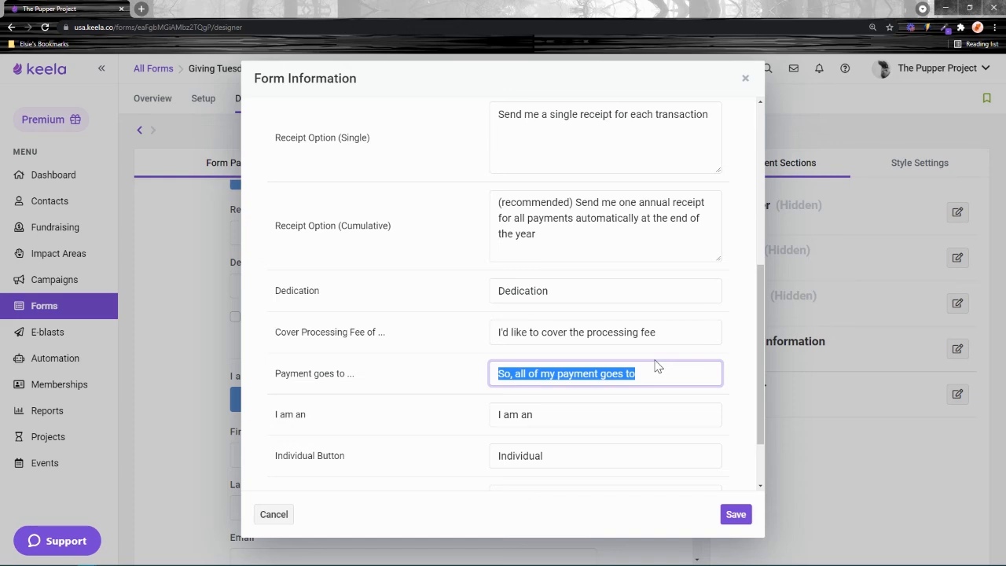
pyautogui.click(745, 78)
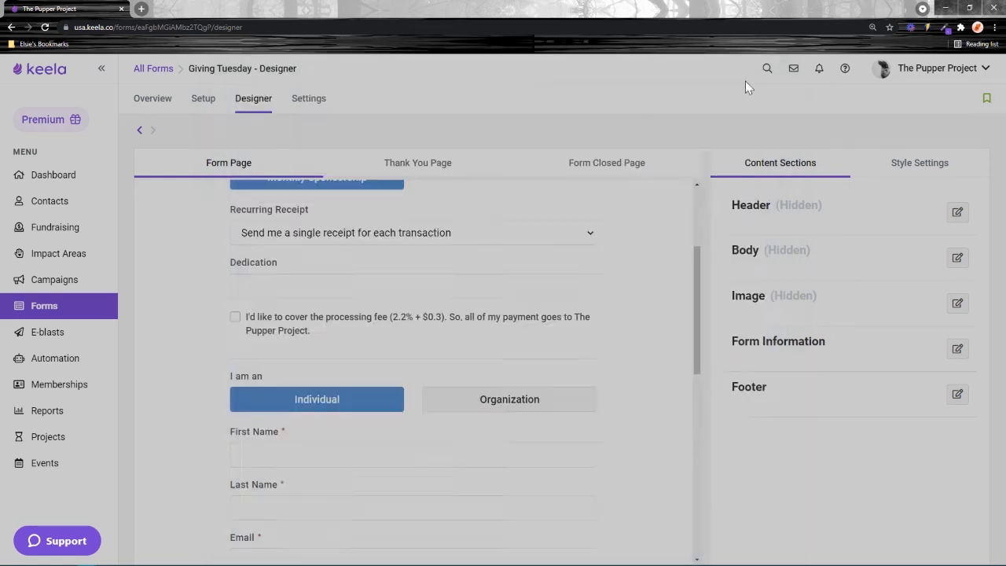
pyautogui.moveTo(610, 322); pyautogui.dragTo(579, 328)
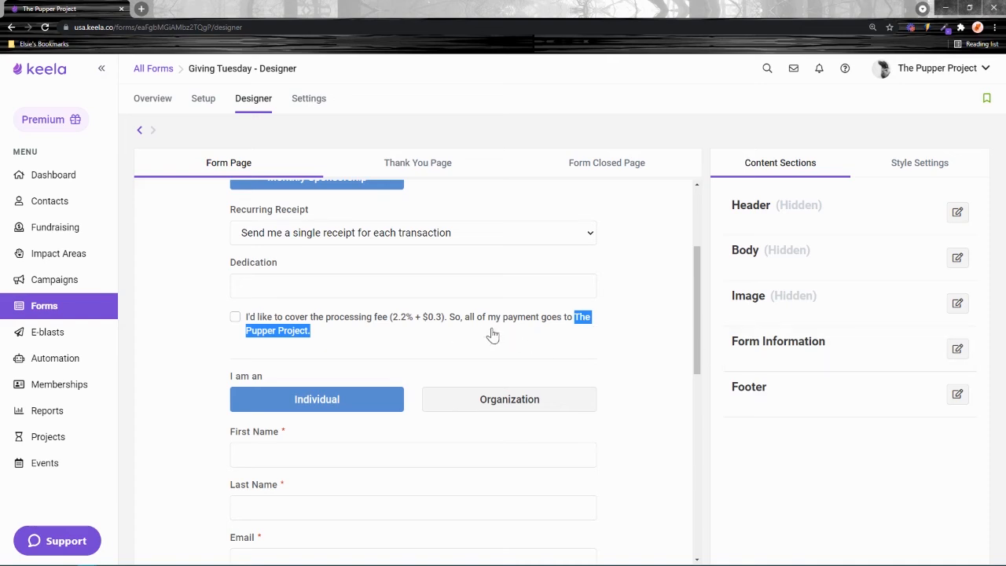
# - Review the remaining form information labels, from I am an and the Individual and Organization buttons to Payment Method
pyautogui.click(957, 348)
pyautogui.scroll(-3, 625, 319)
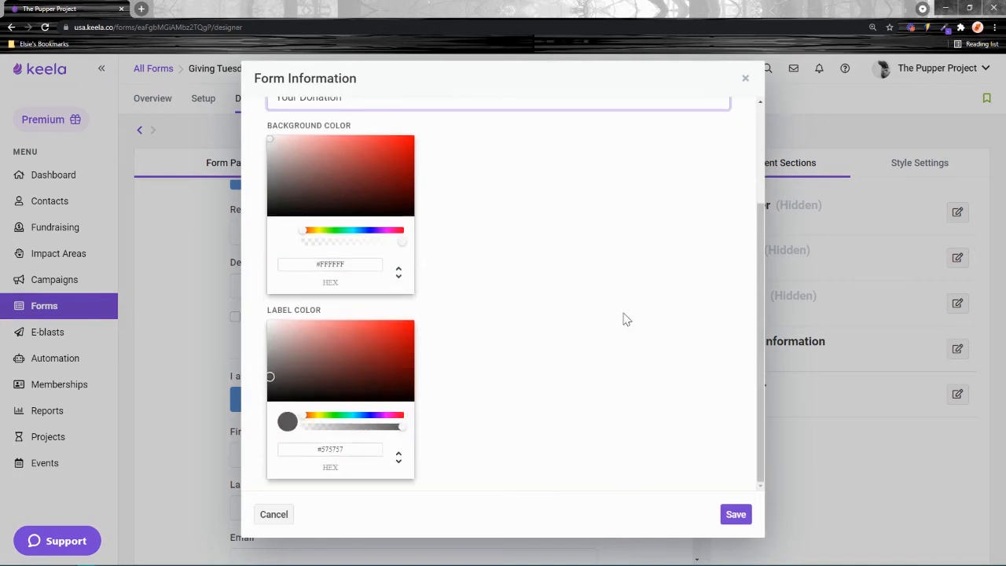
pyautogui.scroll(5, 622, 283)
pyautogui.click(714, 175)
pyautogui.scroll(-8, 568, 388)
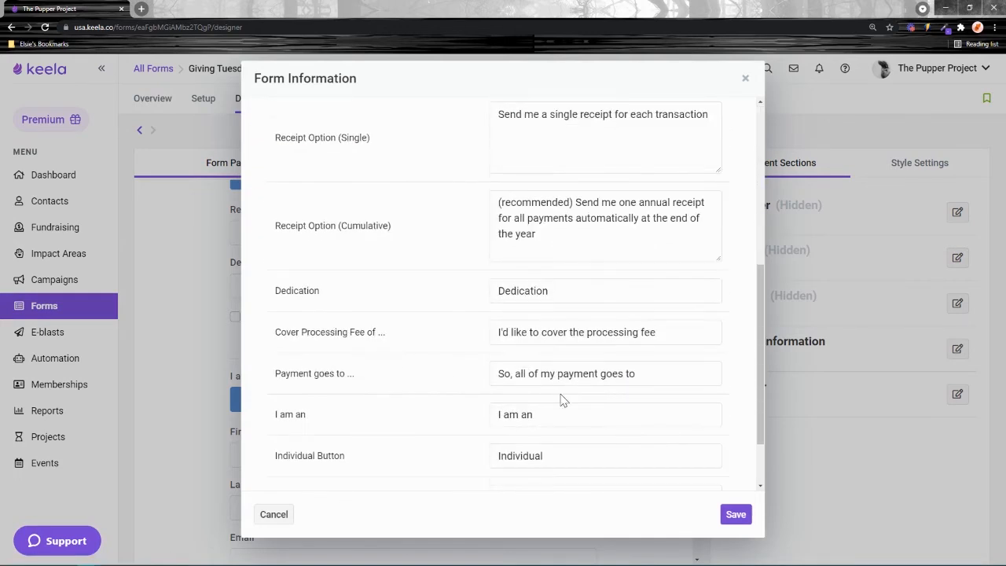
pyautogui.scroll(-2, 563, 400)
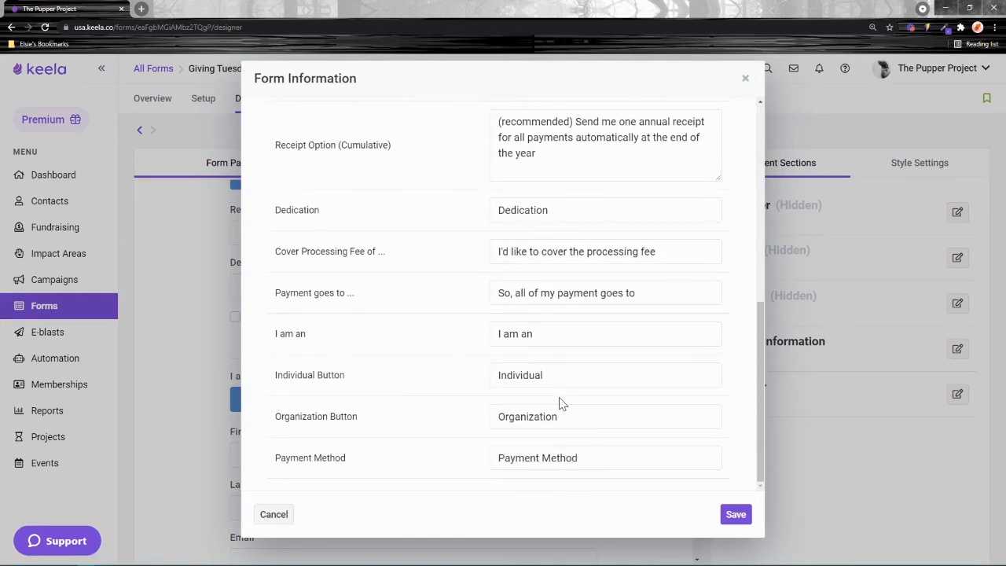
pyautogui.click(497, 293)
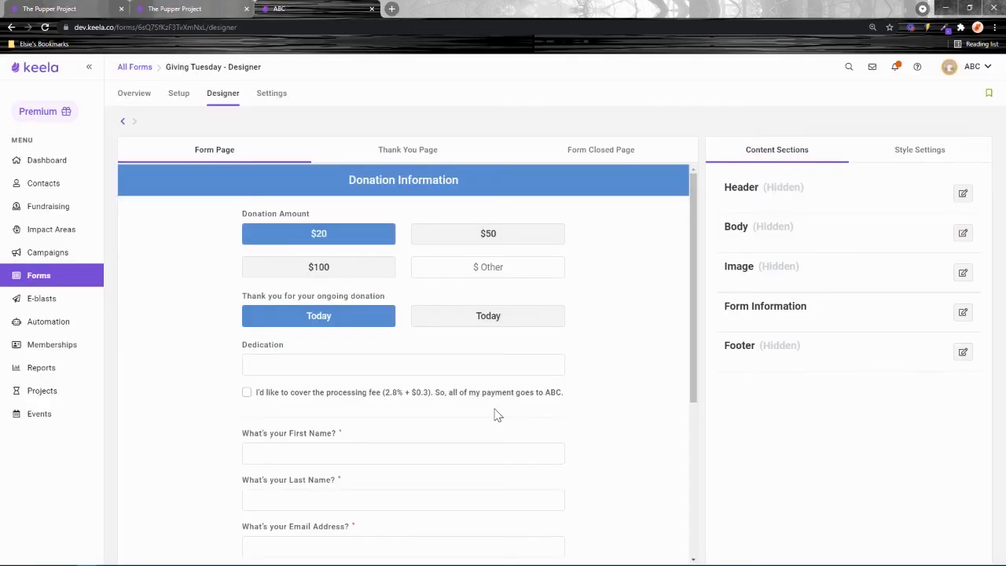
# - Examine the ABC organization's Giving Tuesday form preview, especially its Payment Method section with the combined PayPal and credit card button
pyautogui.scroll(-4, 495, 411)
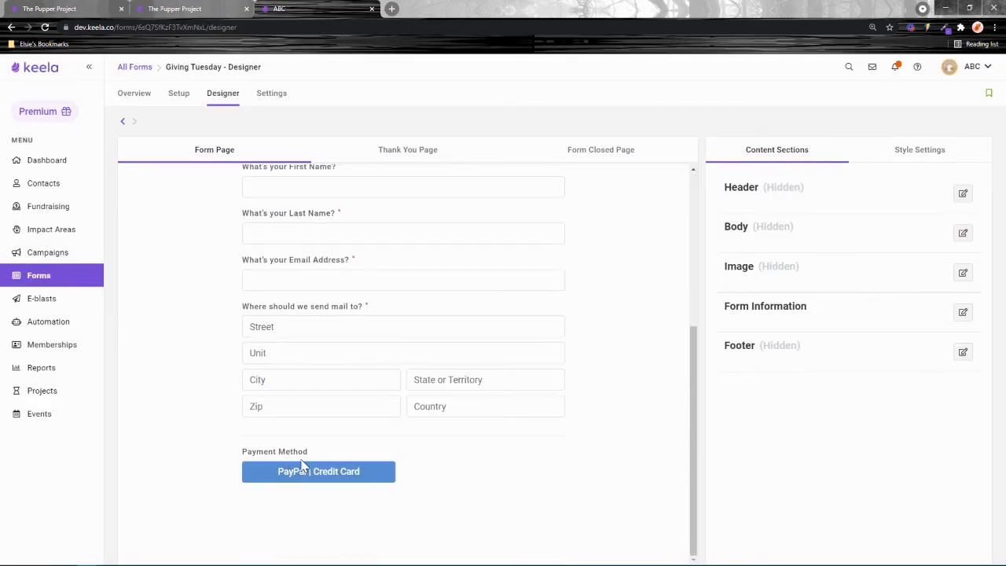
pyautogui.moveTo(305, 462); pyautogui.dragTo(243, 462)
pyautogui.click(563, 525)
pyautogui.scroll(5, 590, 456)
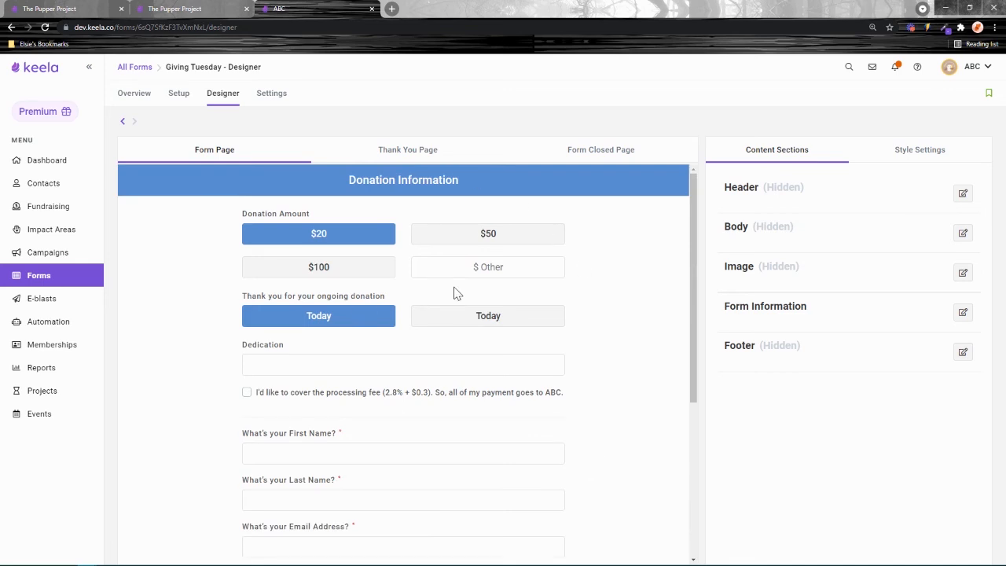
pyautogui.scroll(-4, 440, 503)
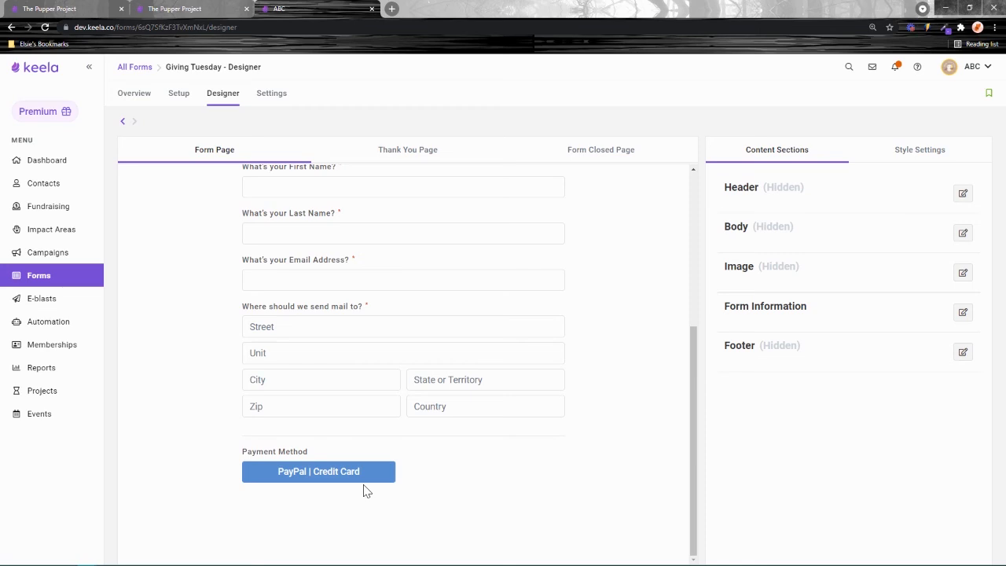
# - Start a donation transaction for the contact with a cash contribution of 100 and payment method Online via PayPal
pyautogui.moveTo(475, 564)
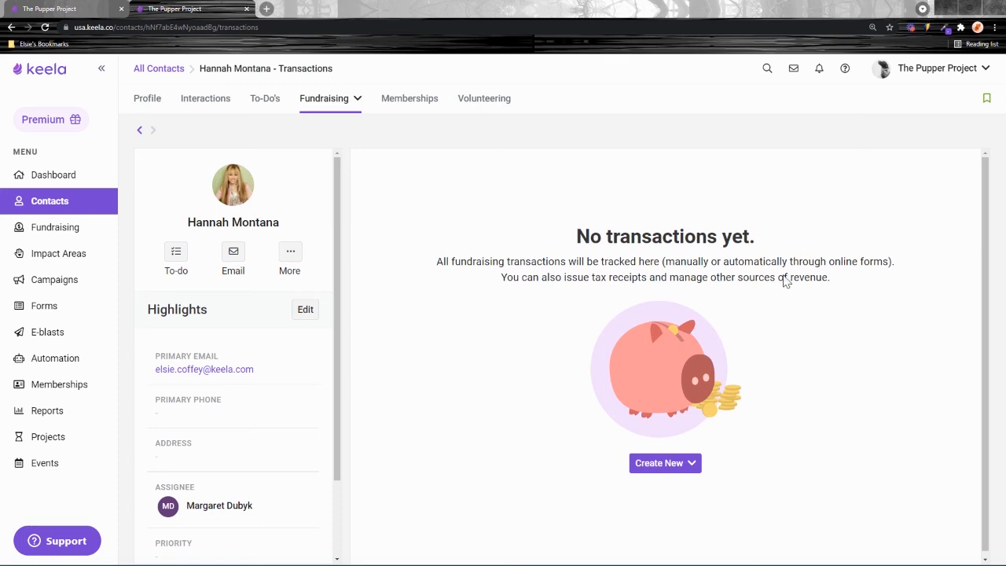
pyautogui.click(691, 463)
pyautogui.click(651, 495)
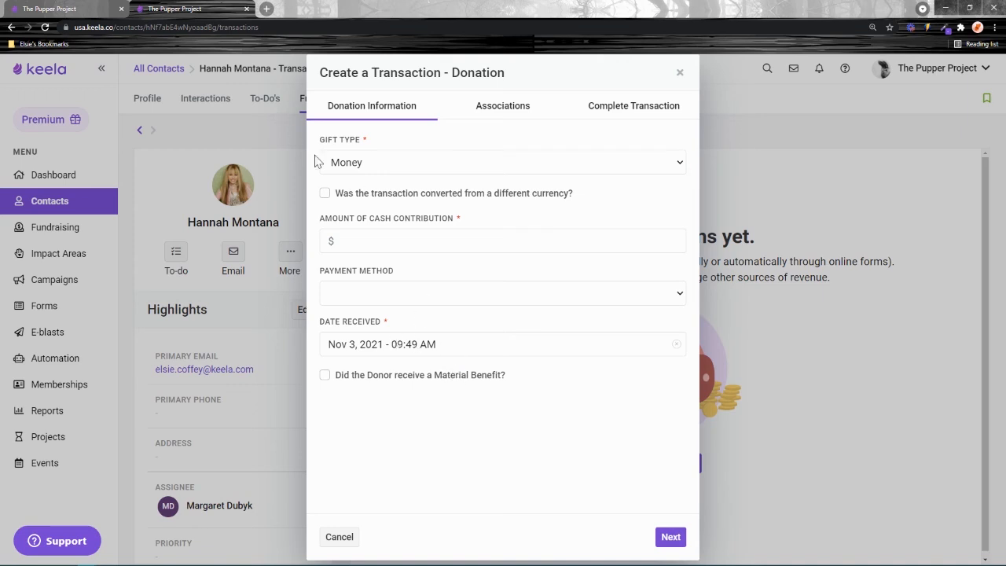
pyautogui.click(395, 234)
pyautogui.write('100')
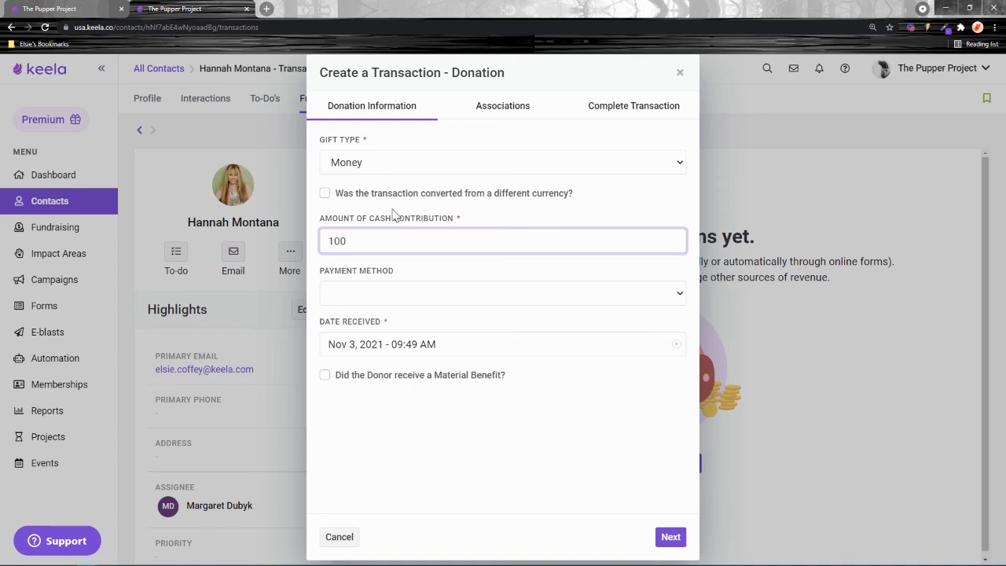
pyautogui.click(431, 293)
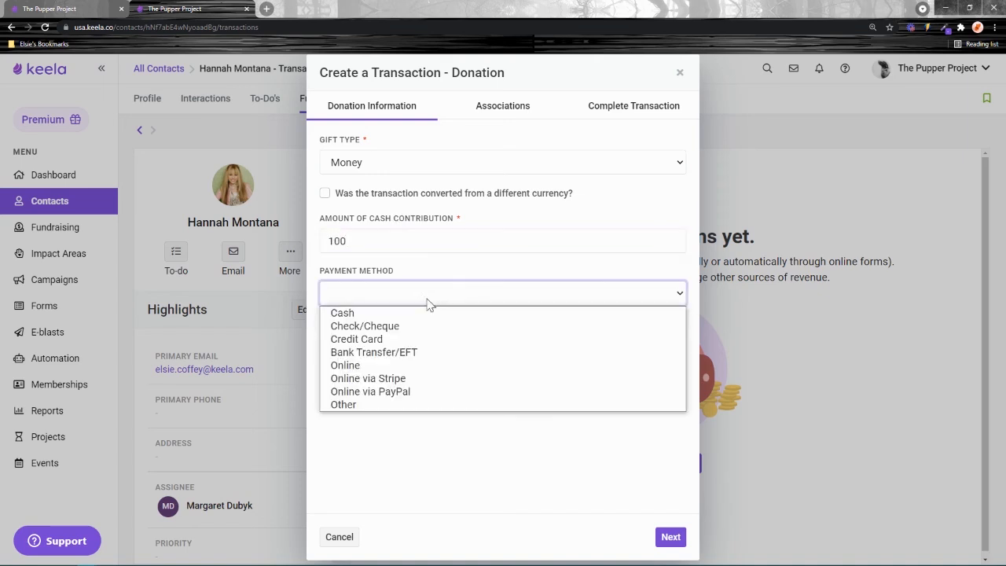
pyautogui.click(401, 396)
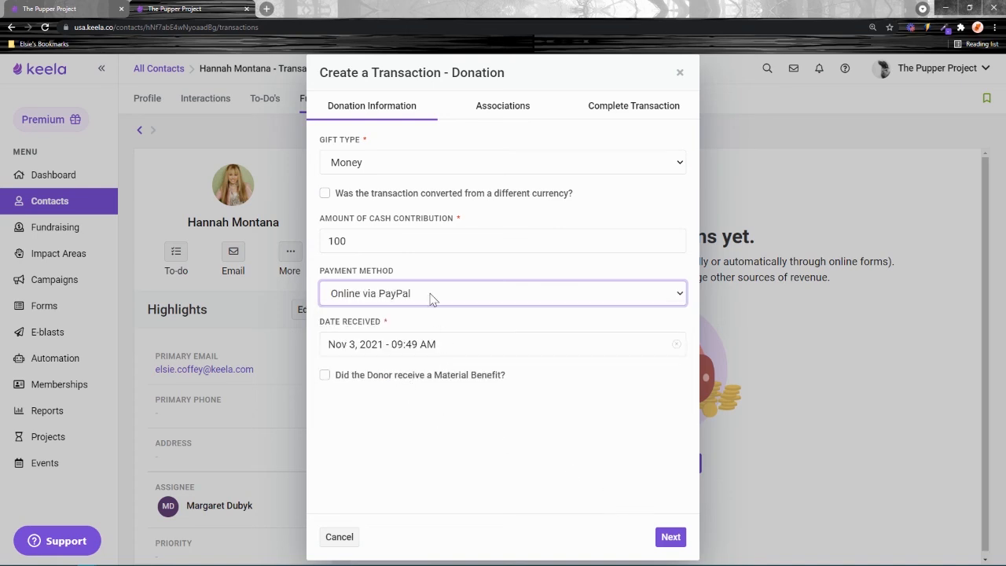
# - Save the PayPal donation as logged without payment or receipt and return to the contact's transaction list
pyautogui.click(670, 538)
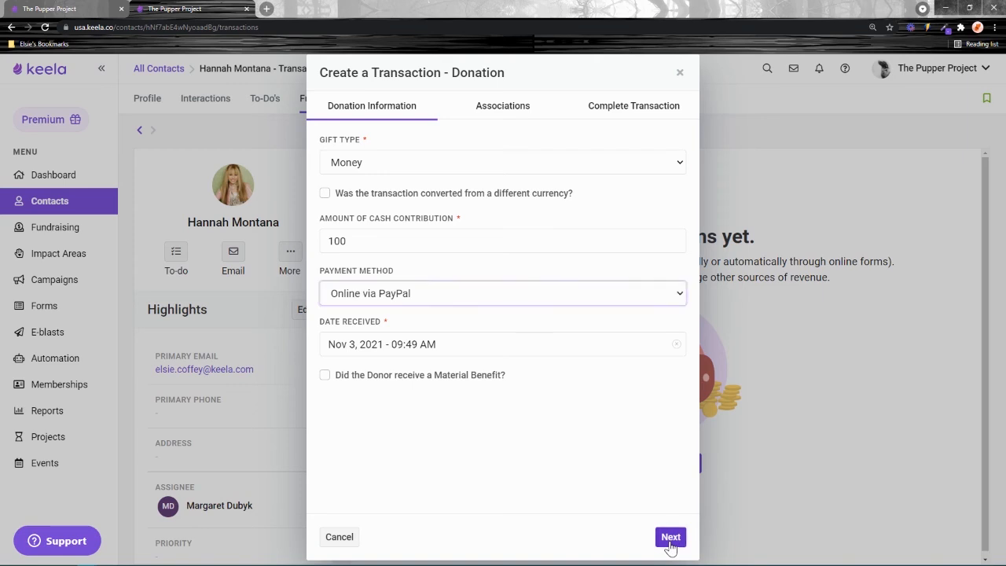
pyautogui.click(670, 542)
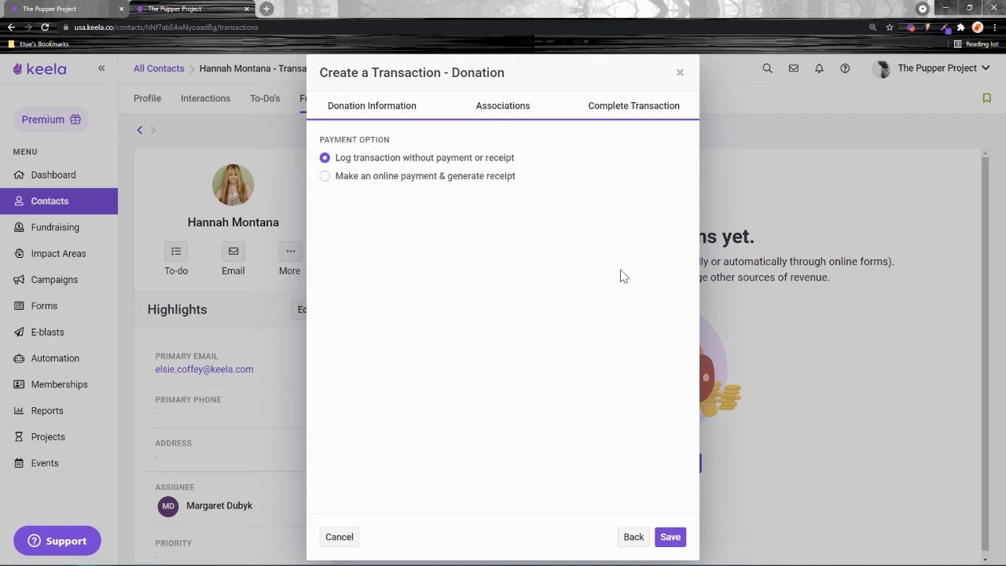
pyautogui.click(676, 537)
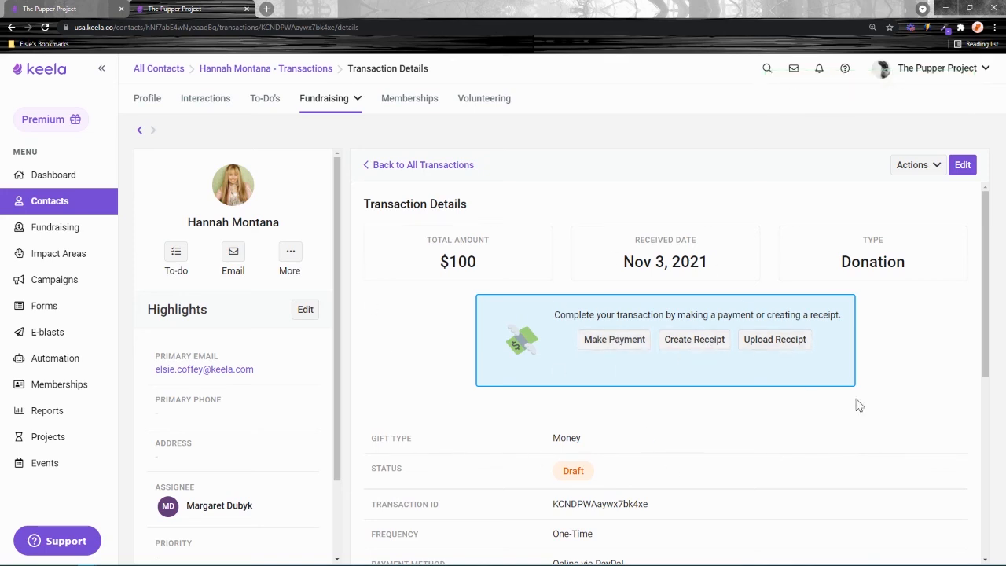
pyautogui.click(139, 129)
# - Start another donation transaction with a cash contribution of 100 and payment method Online via Stripe
pyautogui.click(935, 167)
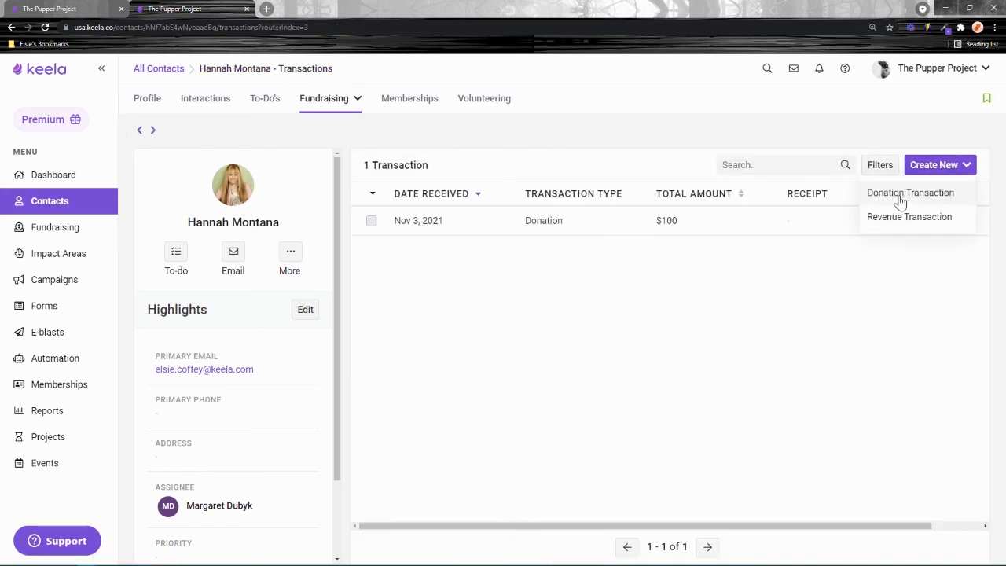
pyautogui.click(908, 192)
pyautogui.click(429, 245)
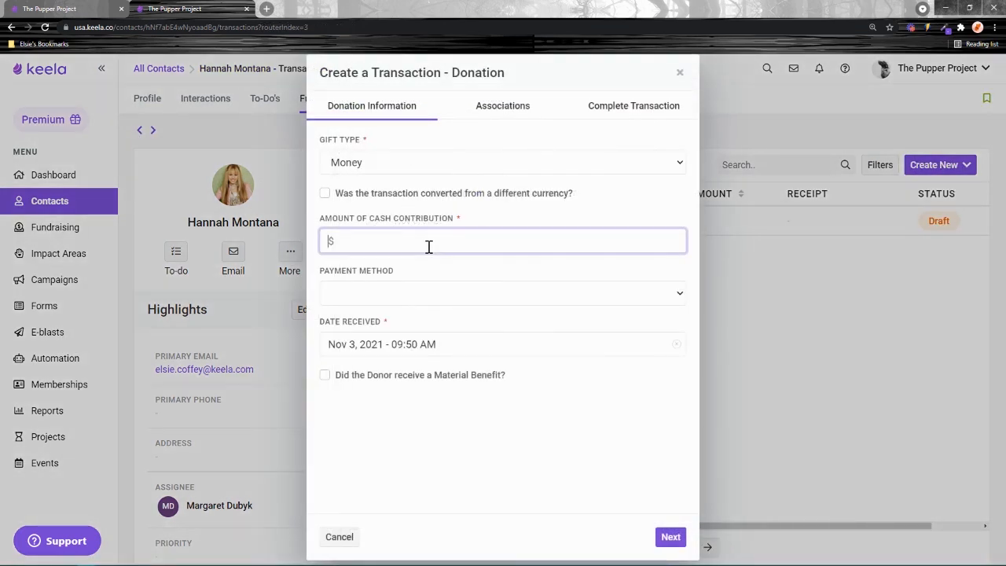
pyautogui.write('100')
pyautogui.click(420, 292)
pyautogui.click(380, 379)
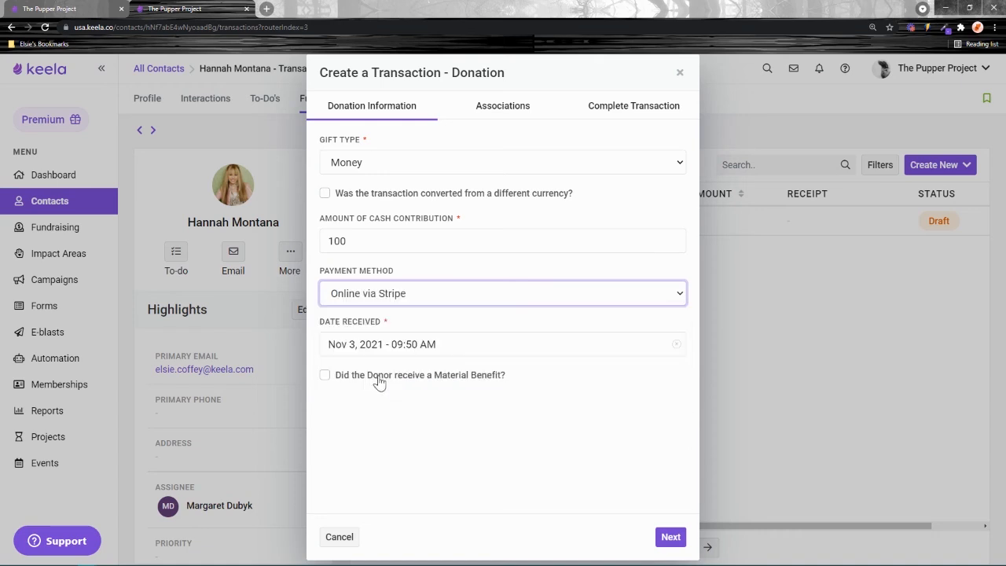
# - Choose to make an online payment and generate a receipt, and review the receipt, delivery and payment integration options
pyautogui.click(628, 105)
pyautogui.click(365, 180)
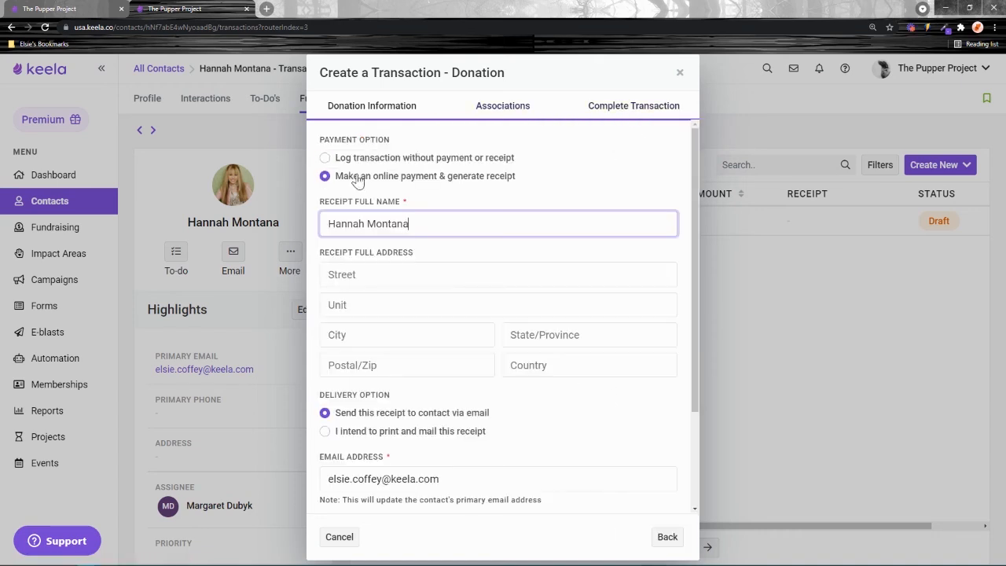
pyautogui.scroll(-3, 556, 258)
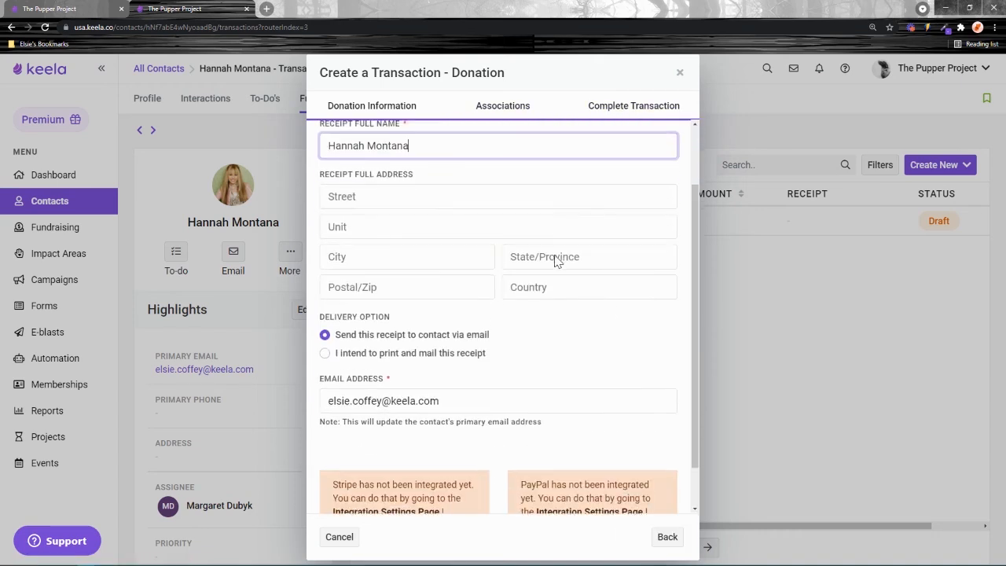
pyautogui.scroll(2, 536, 390)
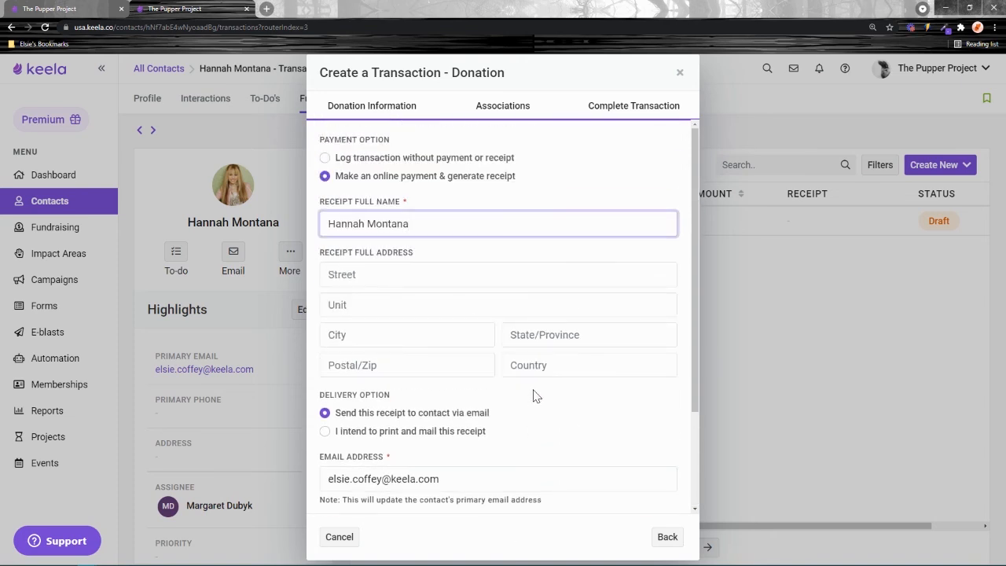
pyautogui.scroll(-2, 536, 395)
pyautogui.scroll(2, 536, 395)
pyautogui.scroll(-3, 384, 353)
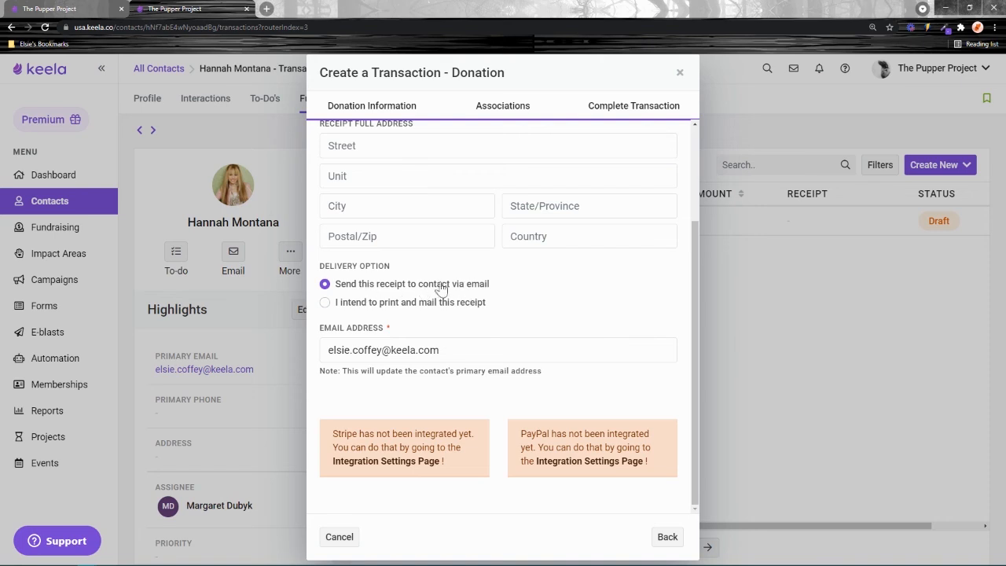
# - Try the print and mail delivery option with a PDF acknowledgement letter, go back to the associations, and discard the transaction
pyautogui.click(366, 302)
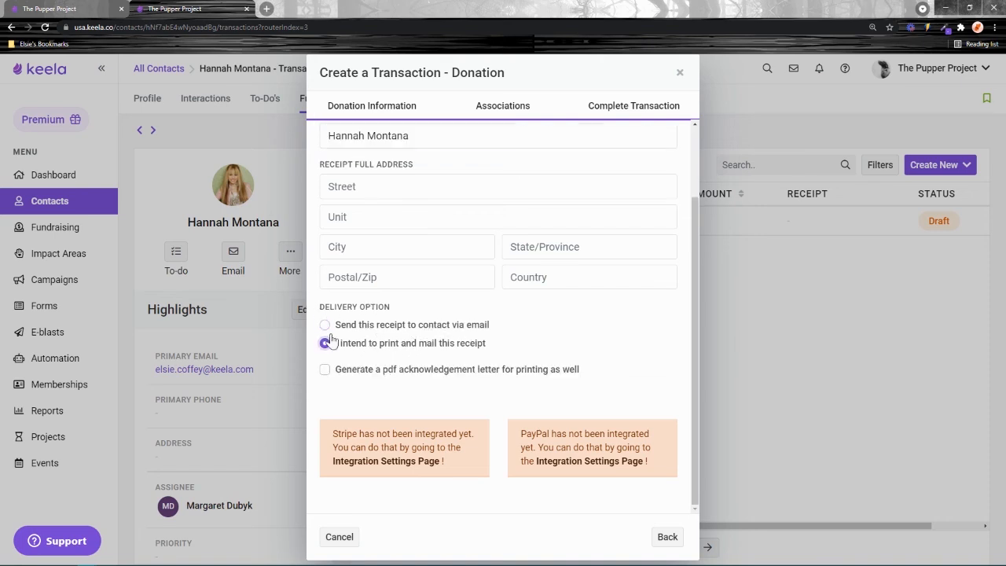
pyautogui.click(349, 378)
pyautogui.click(667, 537)
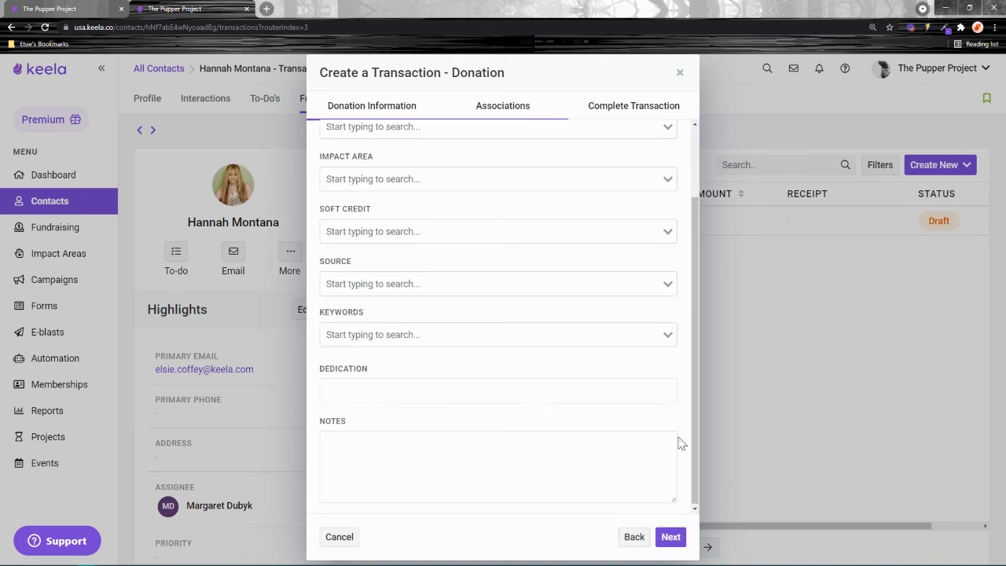
pyautogui.click(678, 74)
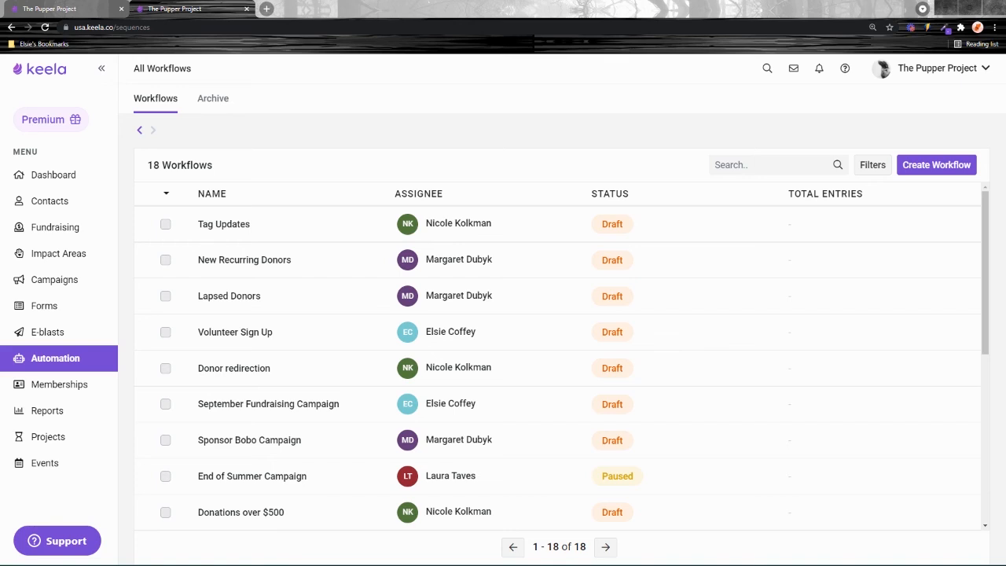
# - Open the New Welcome Workflow's diagram, add Imported as an entry point for its New Contact Added trigger, and save the trigger
pyautogui.scroll(-2, 236, 385)
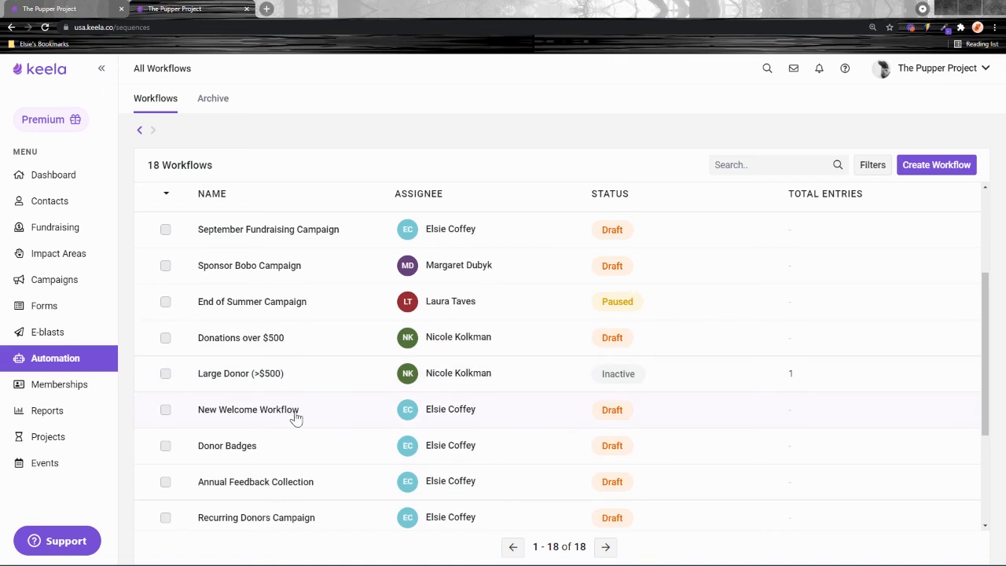
pyautogui.click(227, 413)
pyautogui.click(211, 99)
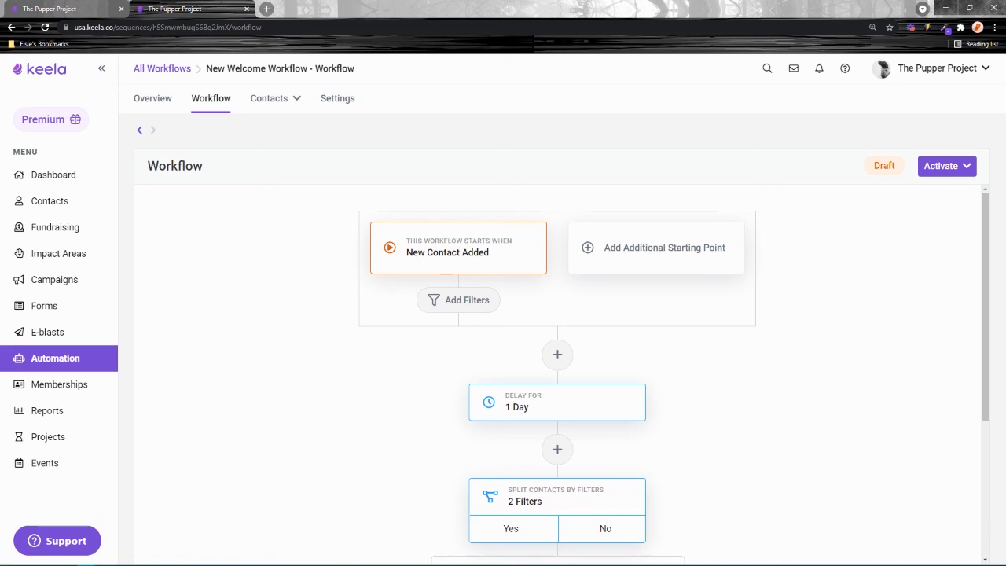
pyautogui.click(424, 259)
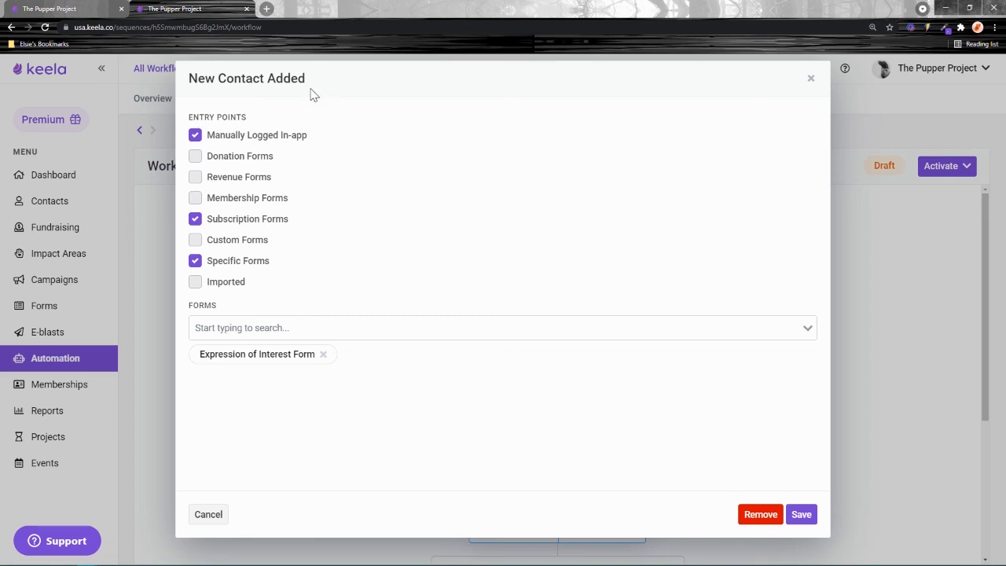
pyautogui.click(194, 282)
pyautogui.click(800, 514)
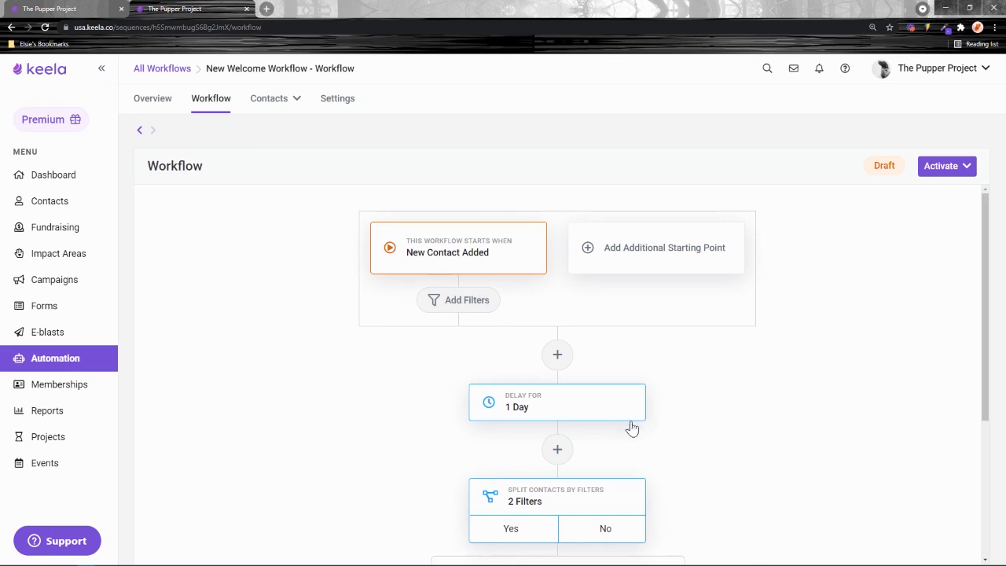
# - Return to the list of all workflows and open the diagram of the First Time Donor Thank You workflow
pyautogui.click(141, 131)
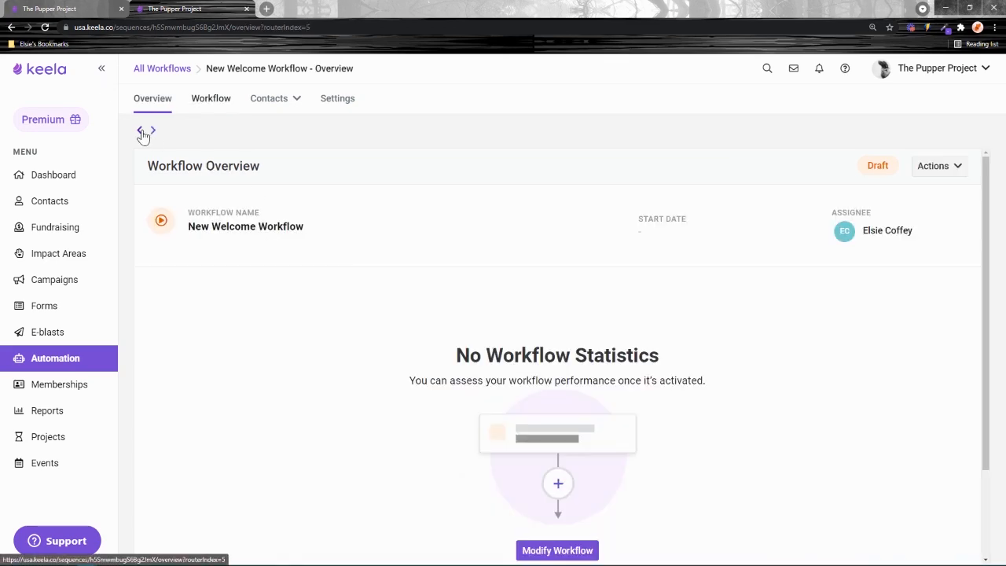
pyautogui.click(92, 361)
pyautogui.scroll(-3, 308, 422)
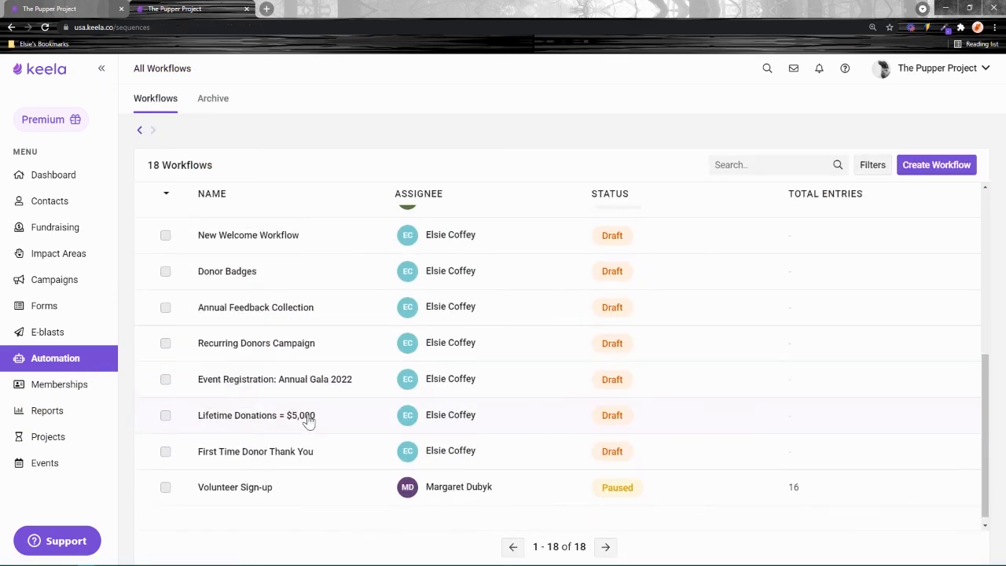
pyautogui.scroll(3, 306, 422)
pyautogui.scroll(-3, 306, 425)
pyautogui.click(253, 454)
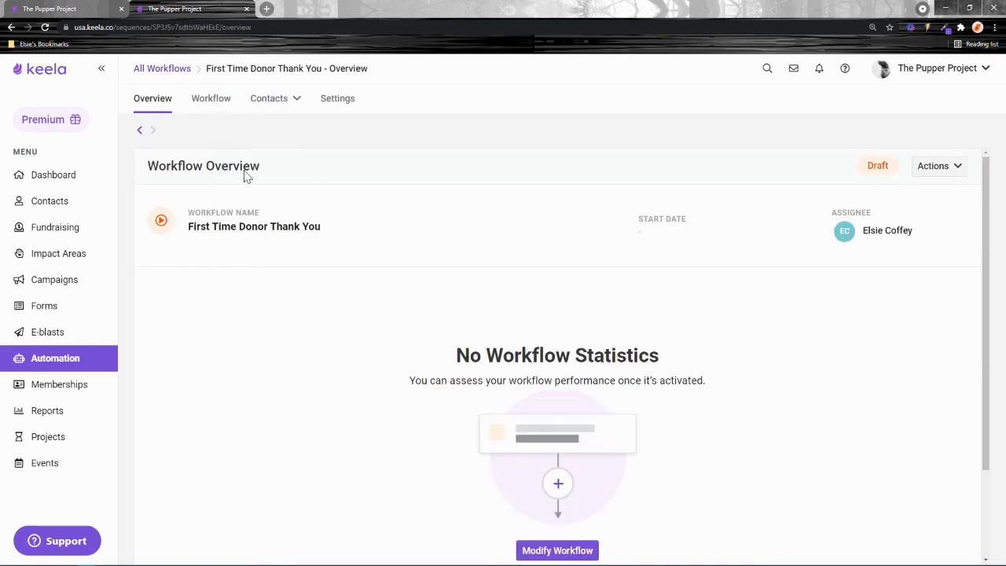
pyautogui.click(205, 98)
# - In the Contact Makes a Transaction trigger, switch Exclude Imported Transactions off and on again, and save the trigger
pyautogui.click(451, 235)
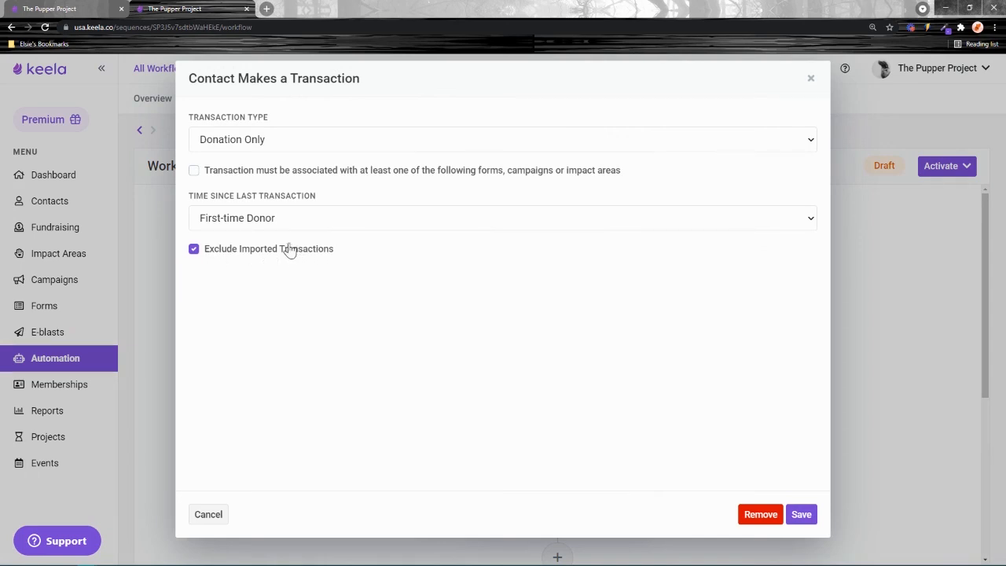
pyautogui.click(194, 249)
pyautogui.click(194, 249)
pyautogui.click(799, 516)
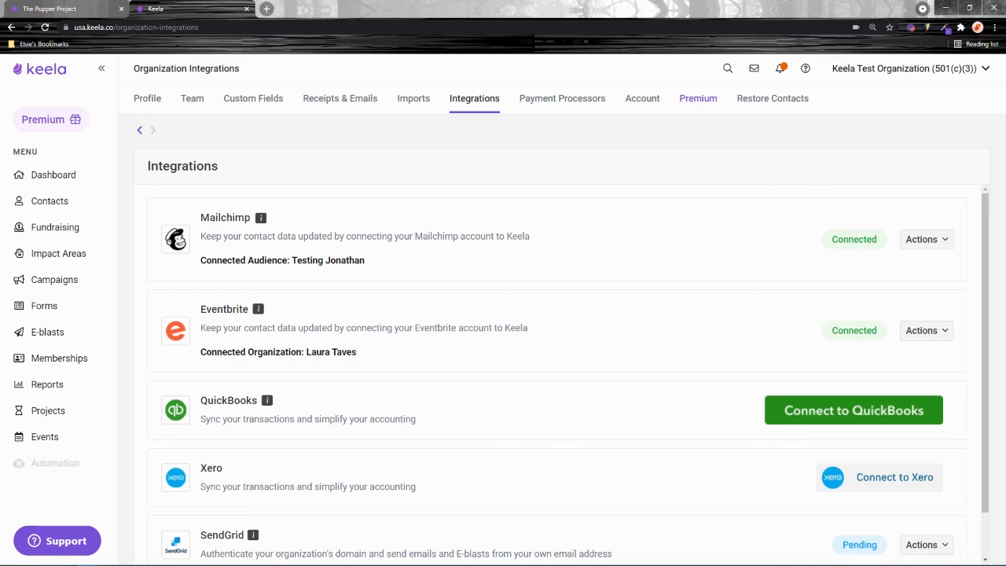
# - View the Mailchimp sync history with its list of imported tags, and return to the organization integrations
pyautogui.click(928, 240)
pyautogui.click(903, 339)
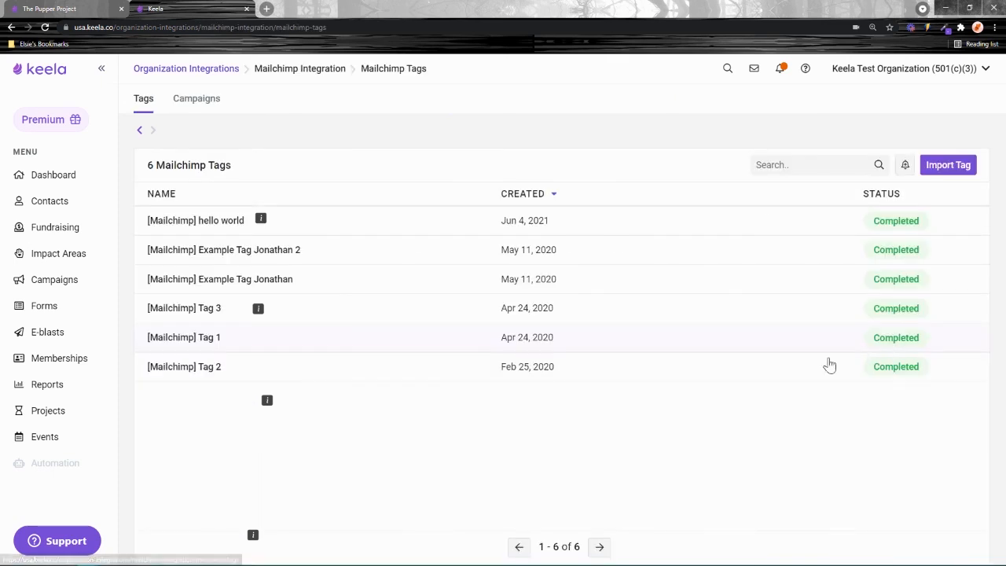
pyautogui.moveTo(240, 167); pyautogui.dragTo(207, 167)
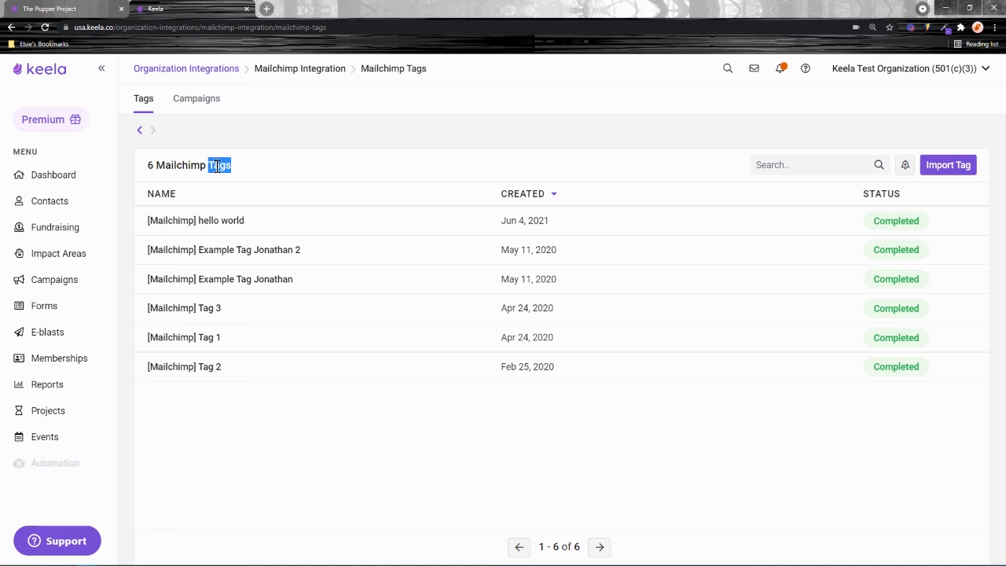
pyautogui.click(331, 426)
pyautogui.click(212, 75)
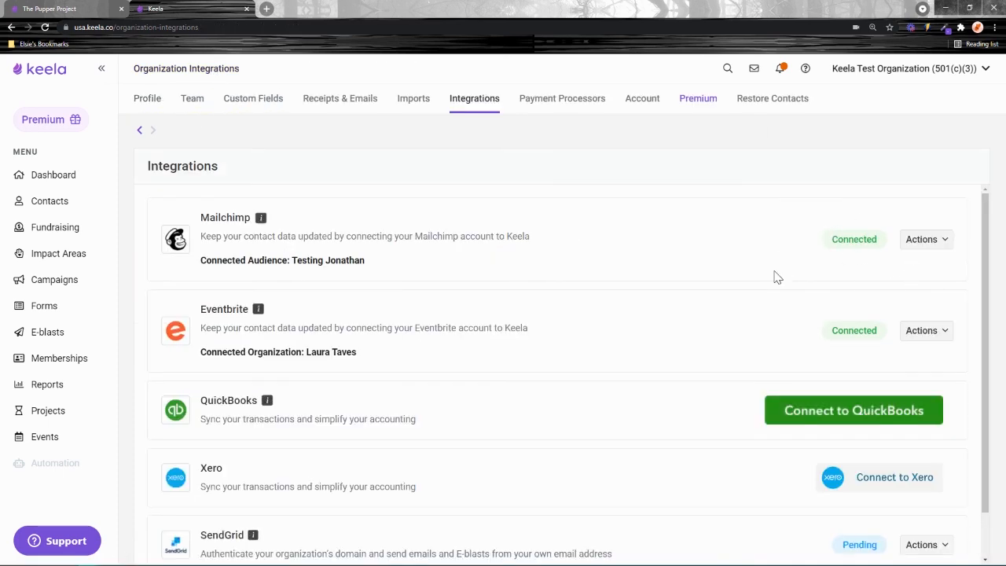
# - Review the actions available for the Mailchimp integration, including Import Tag and Resync Tags, without choosing any
pyautogui.click(923, 242)
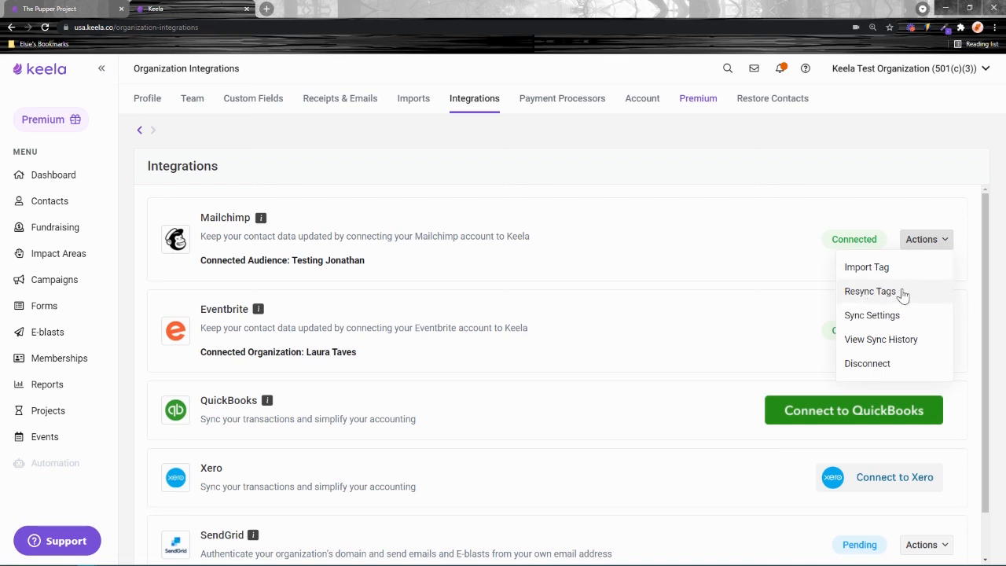
pyautogui.click(635, 402)
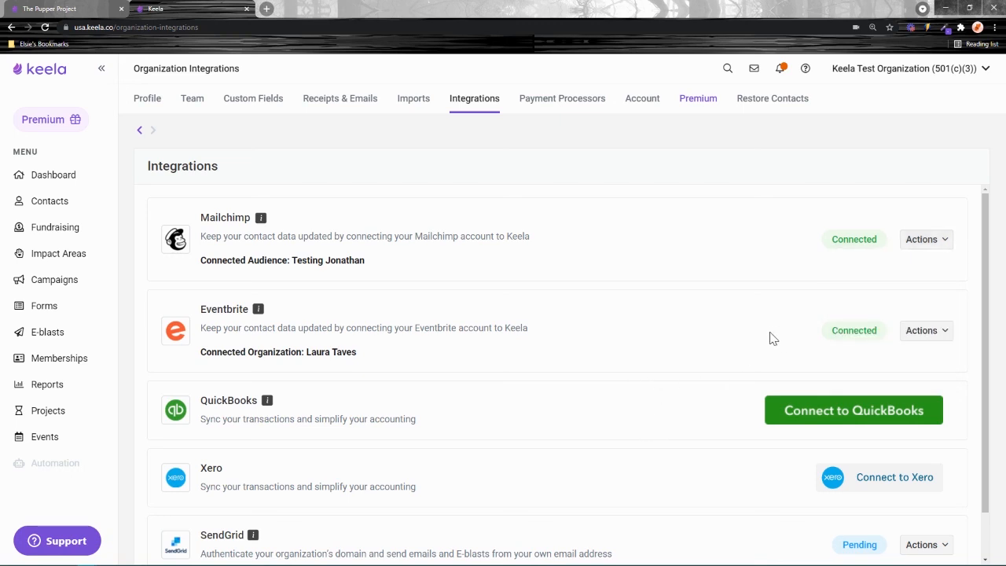
pyautogui.click(930, 249)
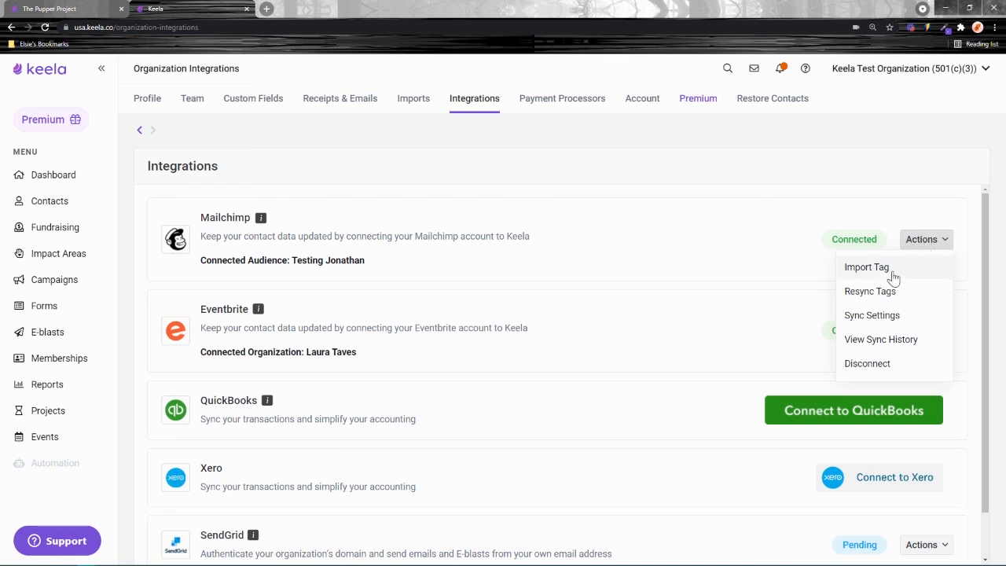
pyautogui.click(783, 297)
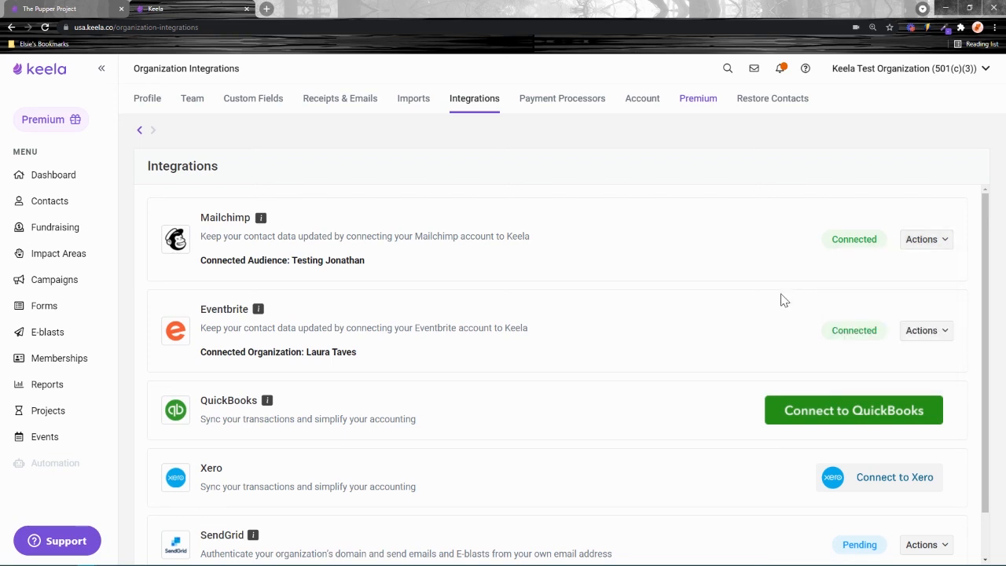